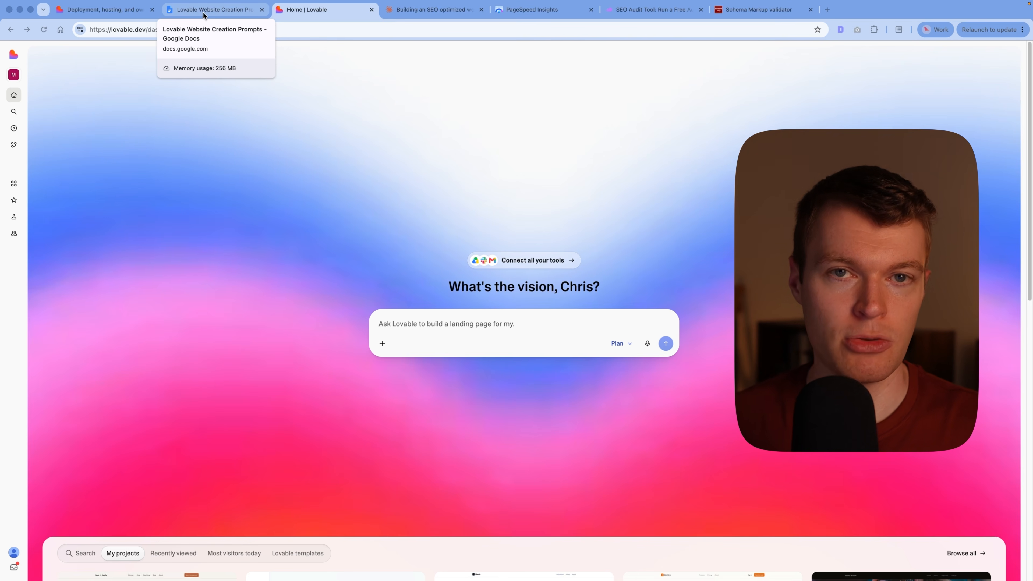
Step: Browse the available app connectors from the prompt box and search them for "semrush"
click(383, 342)
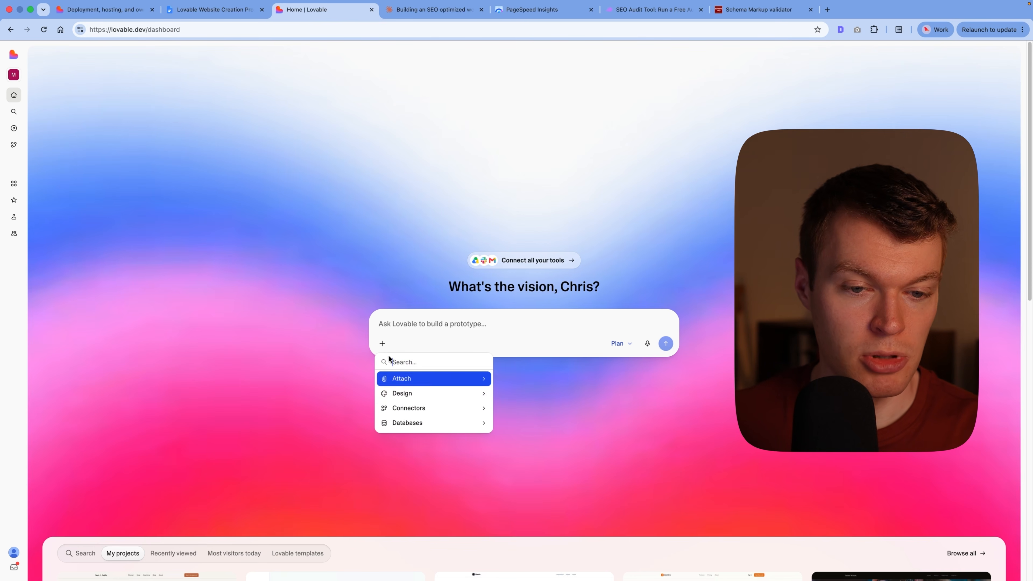
click(411, 409)
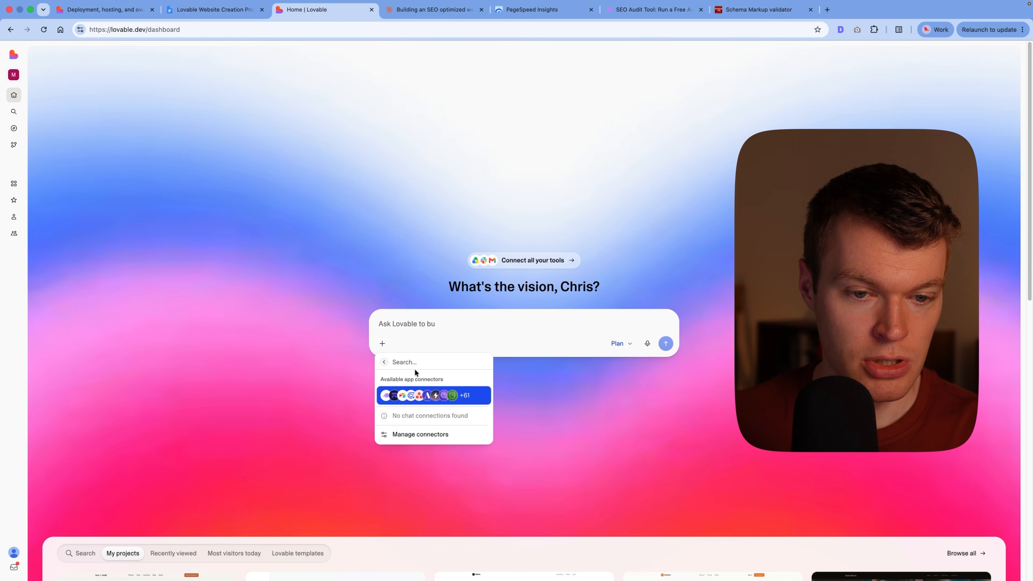
click(406, 396)
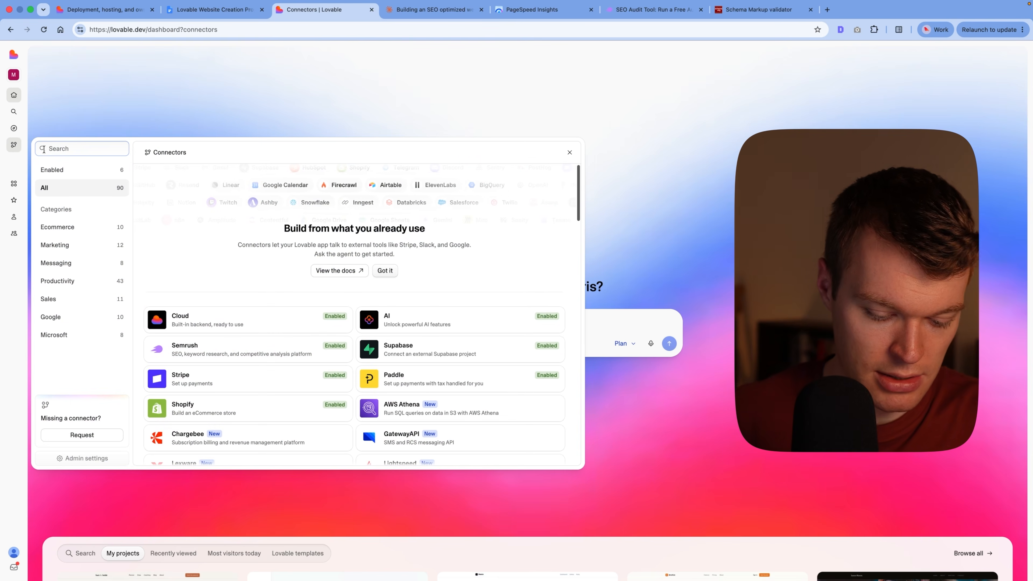
text(semrush)
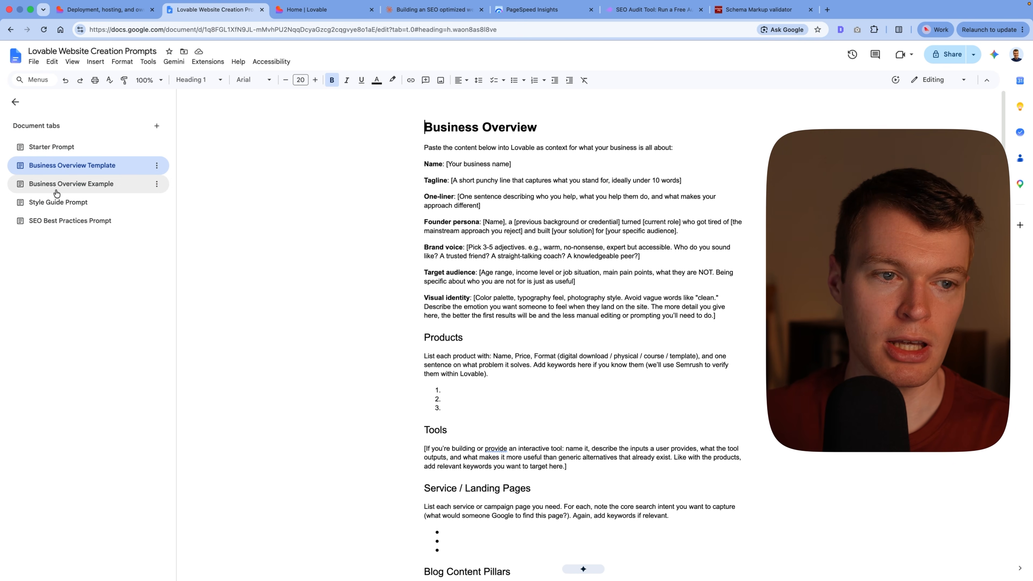
Step: Review the Business Overview Example in the Lovable Website Creation Prompts document, from brand details and products through seed keywords and competitors
click(71, 183)
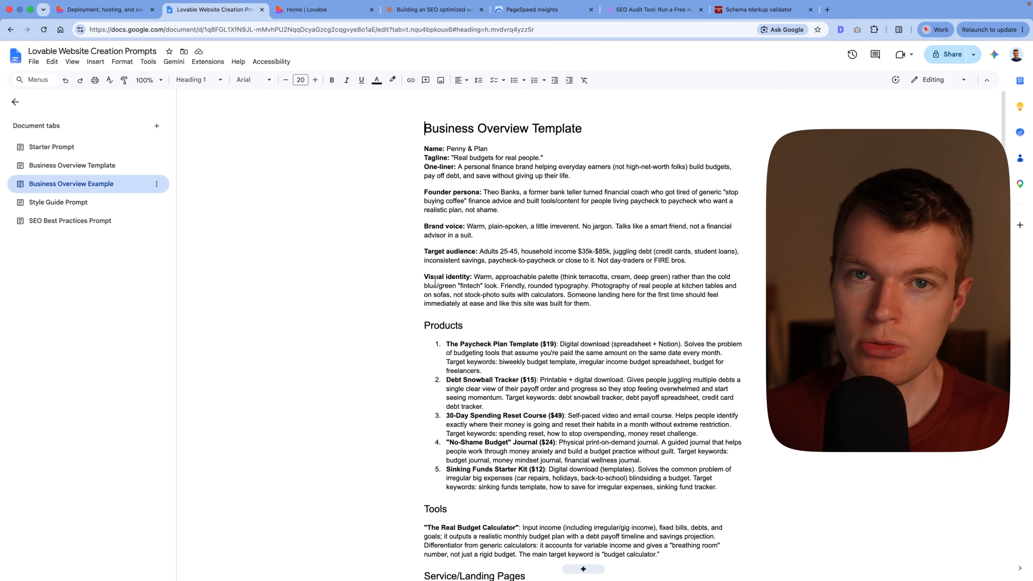
scroll(502, 277, down, 8)
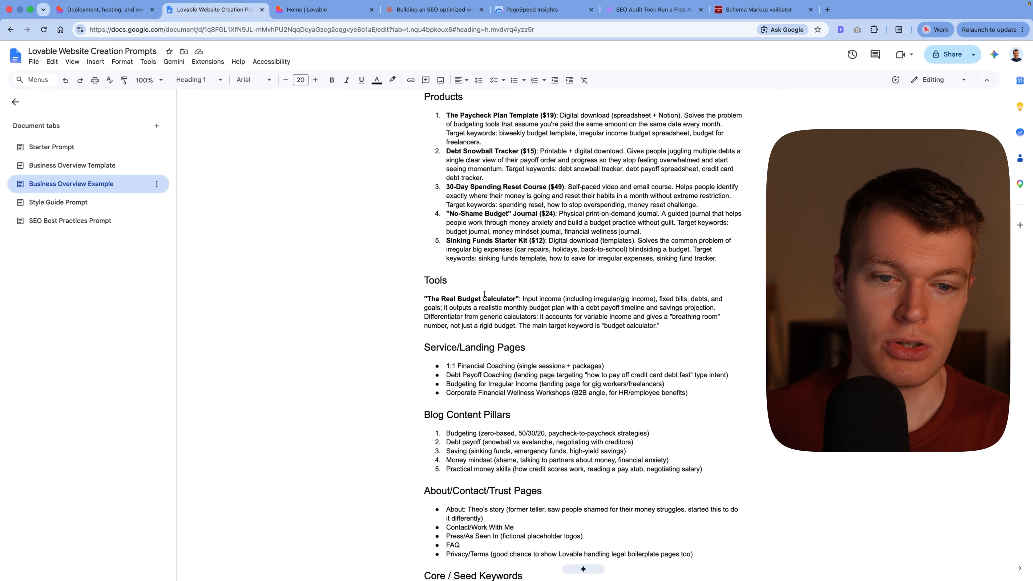
scroll(425, 282, down, 1)
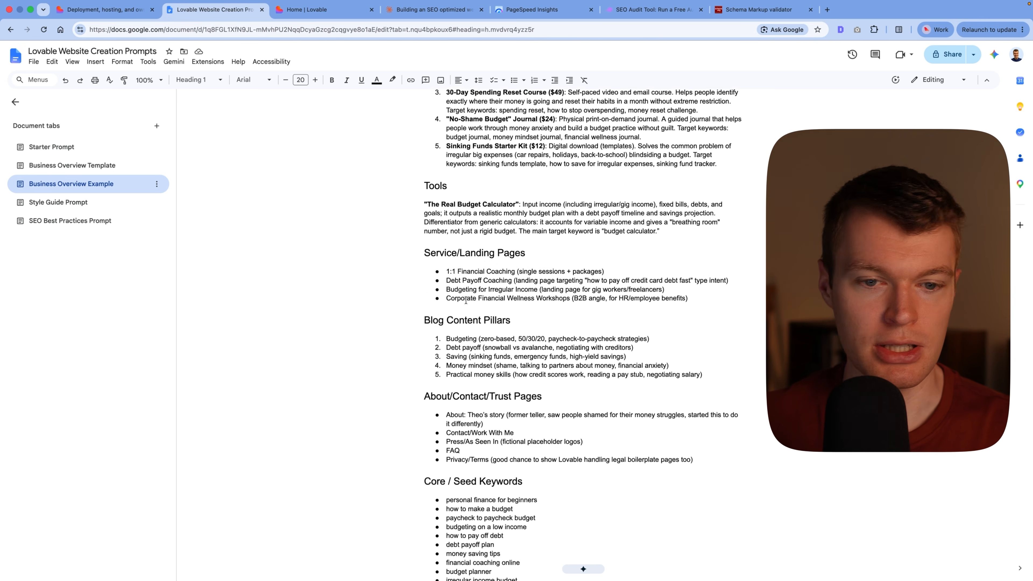
scroll(492, 293, down, 1)
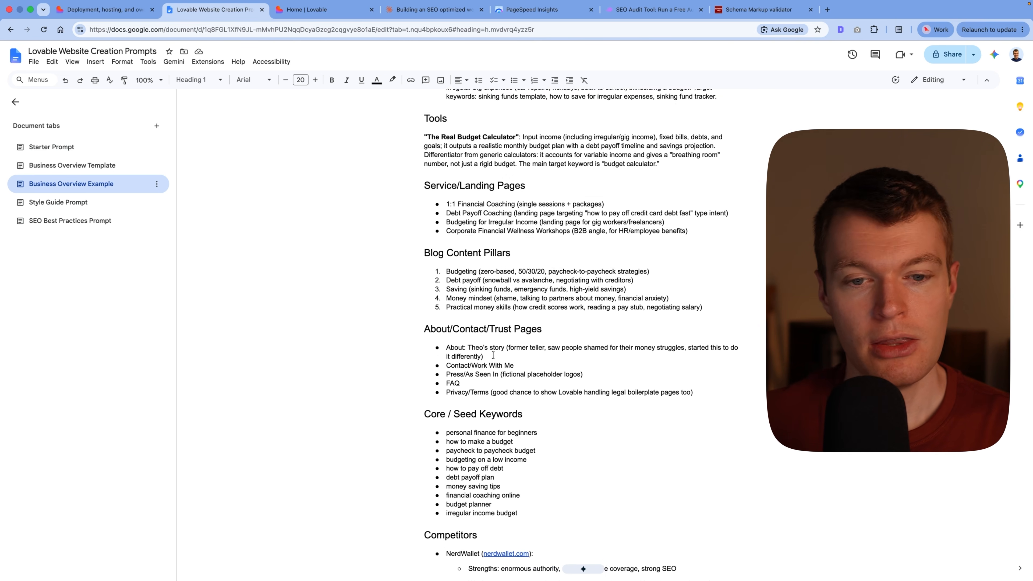
scroll(481, 332, down, 1)
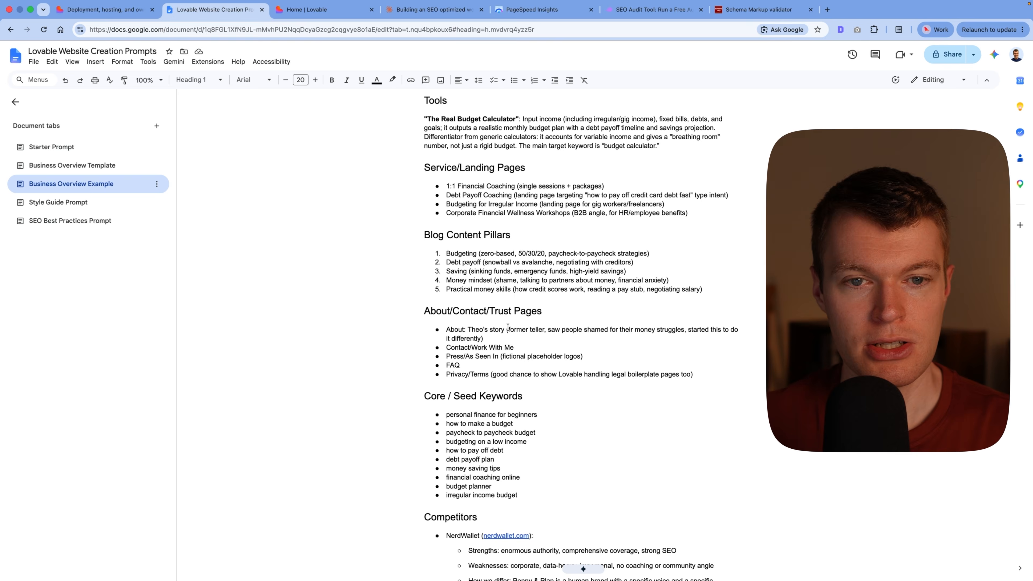
scroll(508, 328, up, 10)
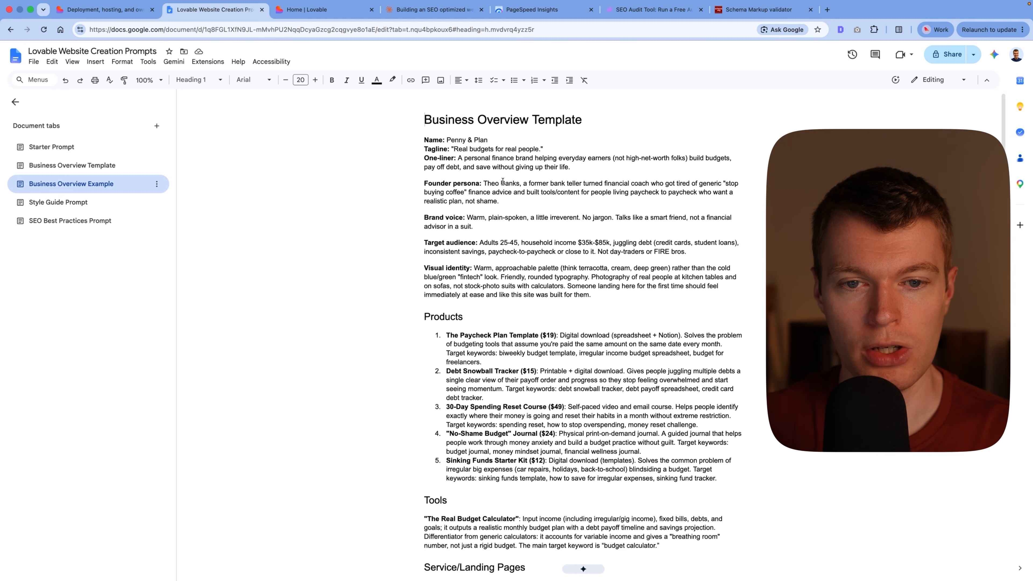
Step: Switch to Lovable and read through the combined website prompt, including the business brief, seed keywords and SEO best practices
key(ctrl+Tab)
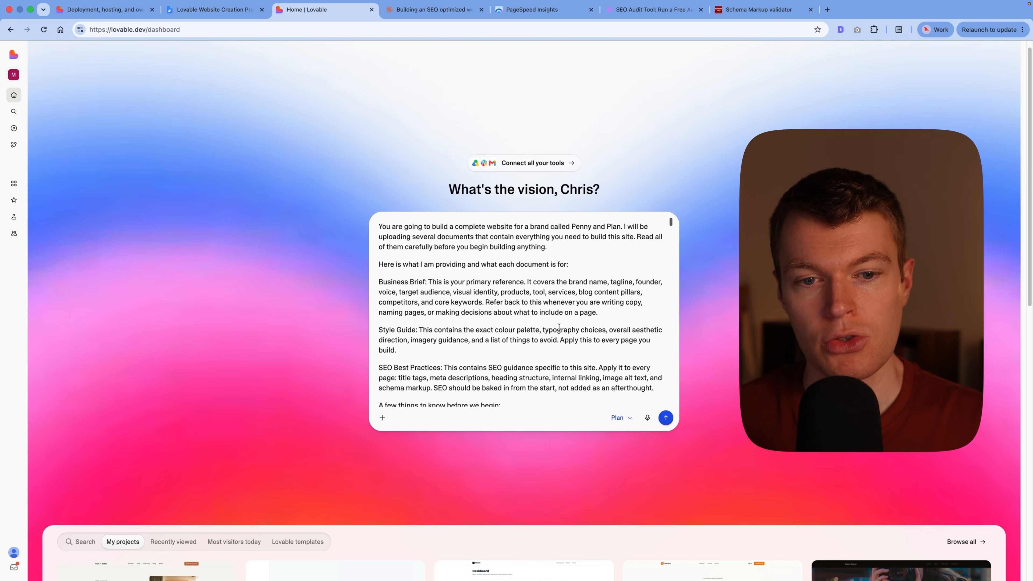
scroll(559, 328, down, 15)
scroll(459, 306, down, 3)
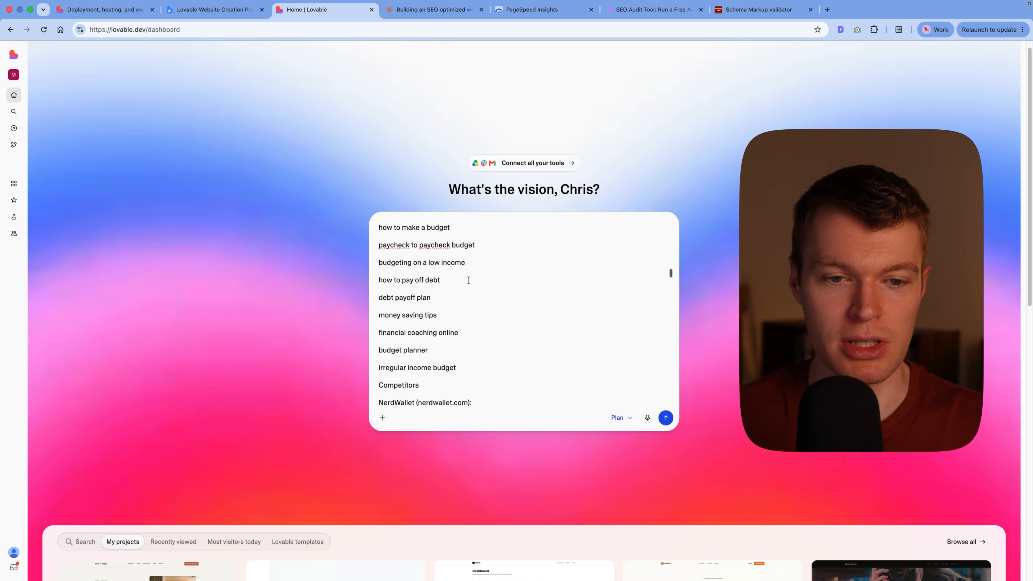
scroll(468, 280, down, 20)
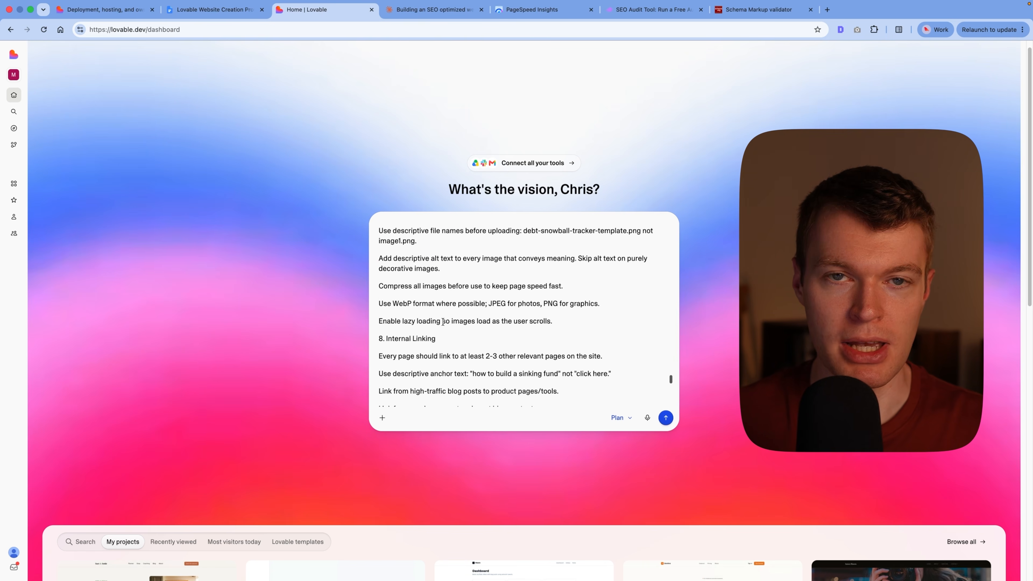
scroll(505, 322, up, 20)
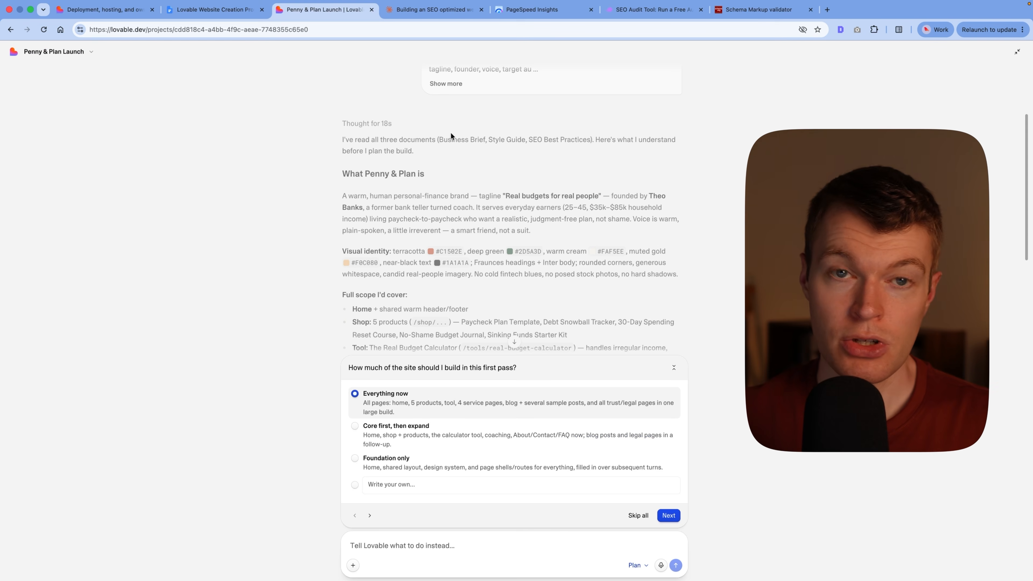
Step: Answer the first three scoping questions with "Core first, then expand", "Design-only placeholders" and "Fully functional" after reading the project summary
scroll(358, 177, down, 1)
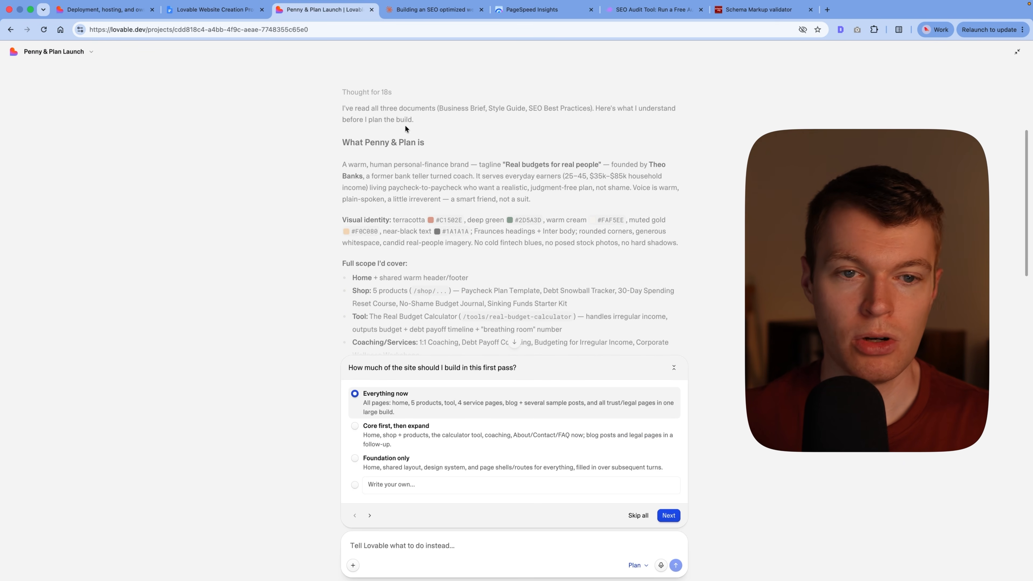
scroll(370, 173, down, 4)
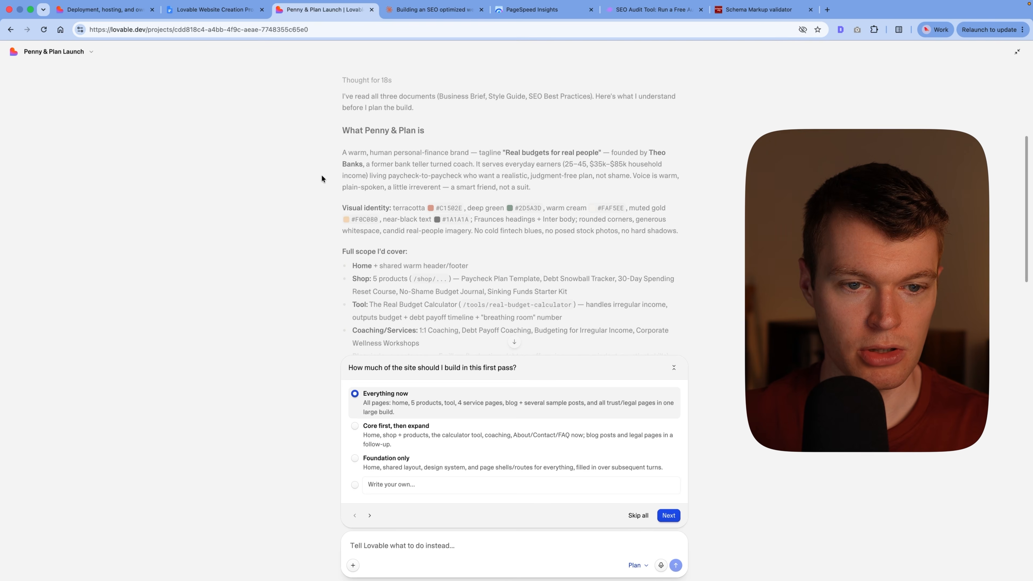
scroll(366, 175, down, 2)
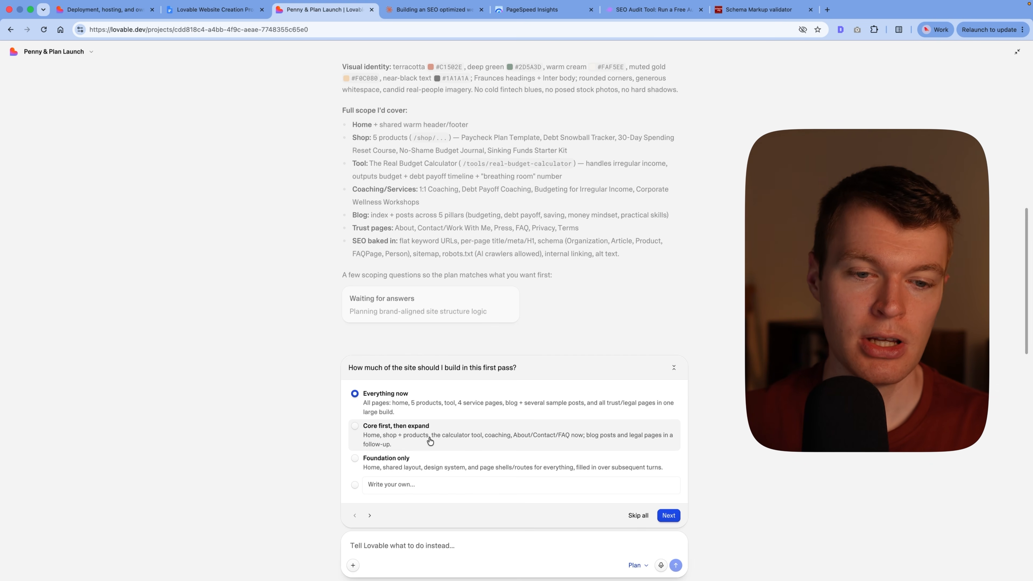
click(449, 425)
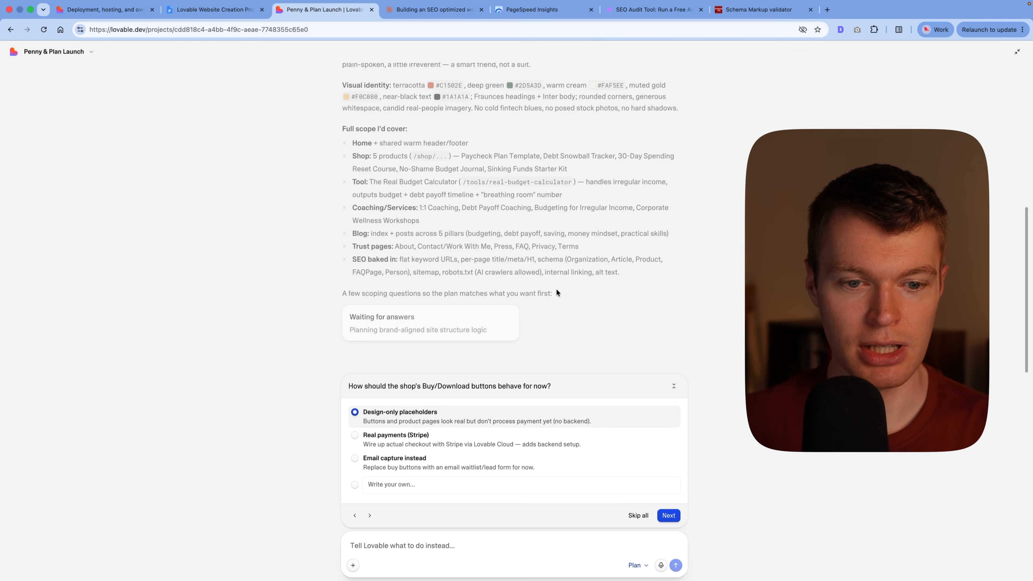
click(435, 415)
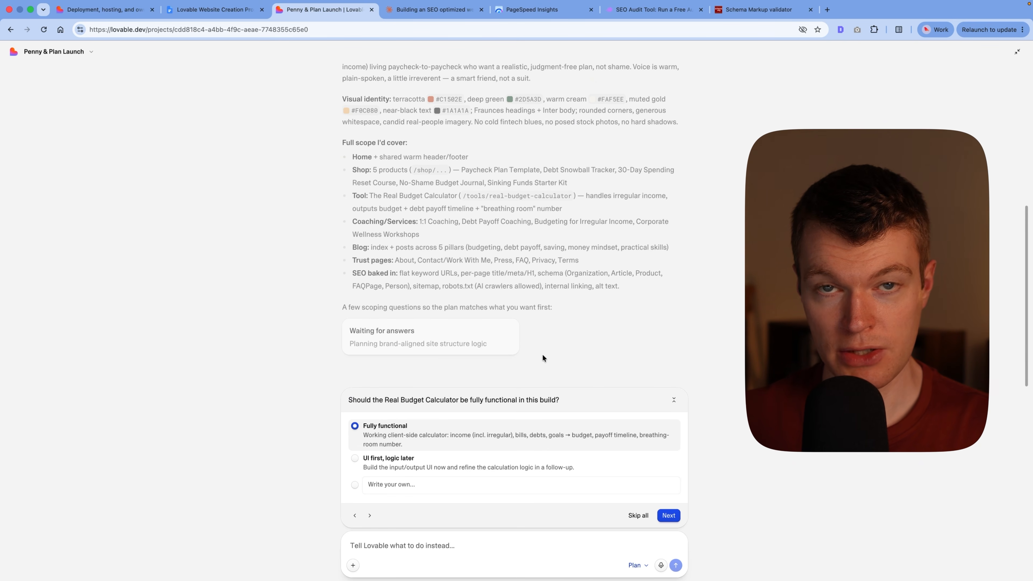
click(458, 431)
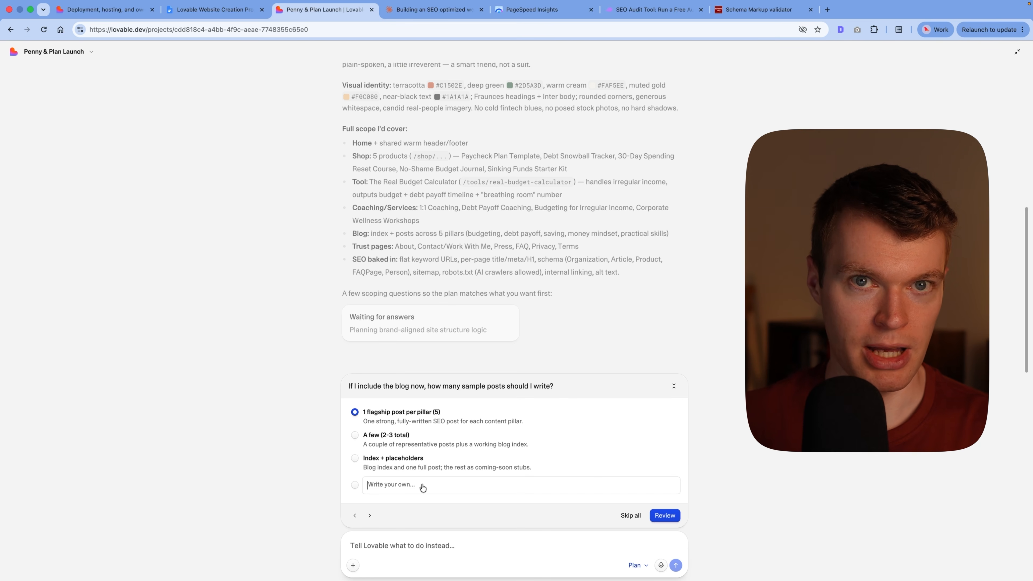
Step: Answer the blog question with "Don't write any posts for now, just create 5-10 placeholders. I'll provide content for them later." and submit all answers
text(Don't write any posts for now, just create 5-10 placeholders. I'll provide content for them later.)
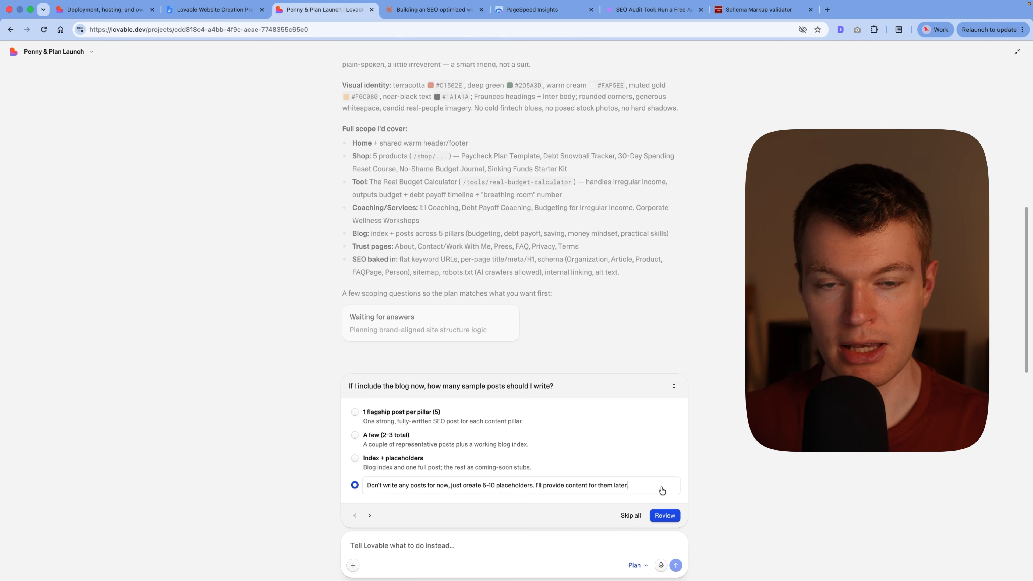
click(664, 515)
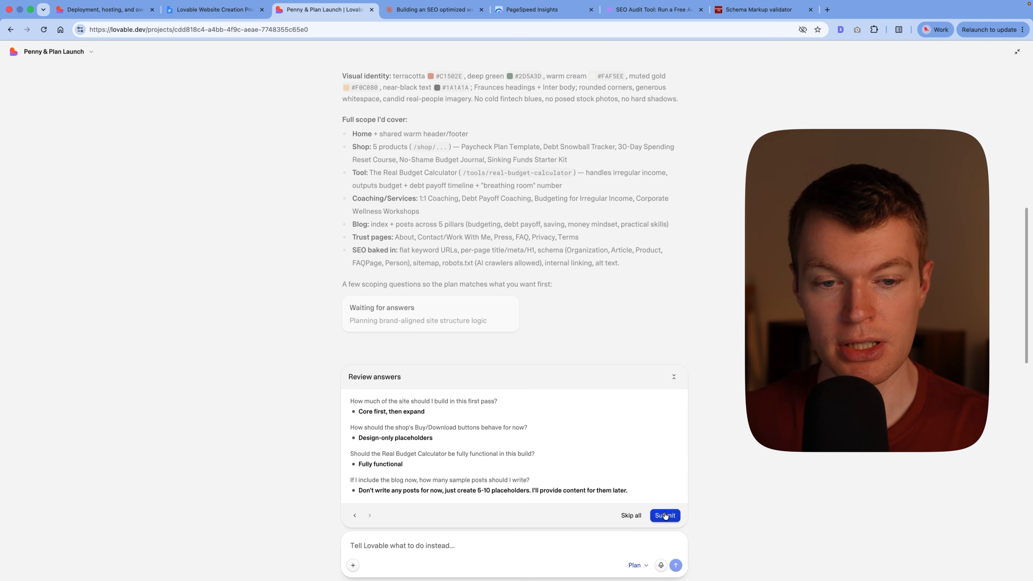
click(664, 515)
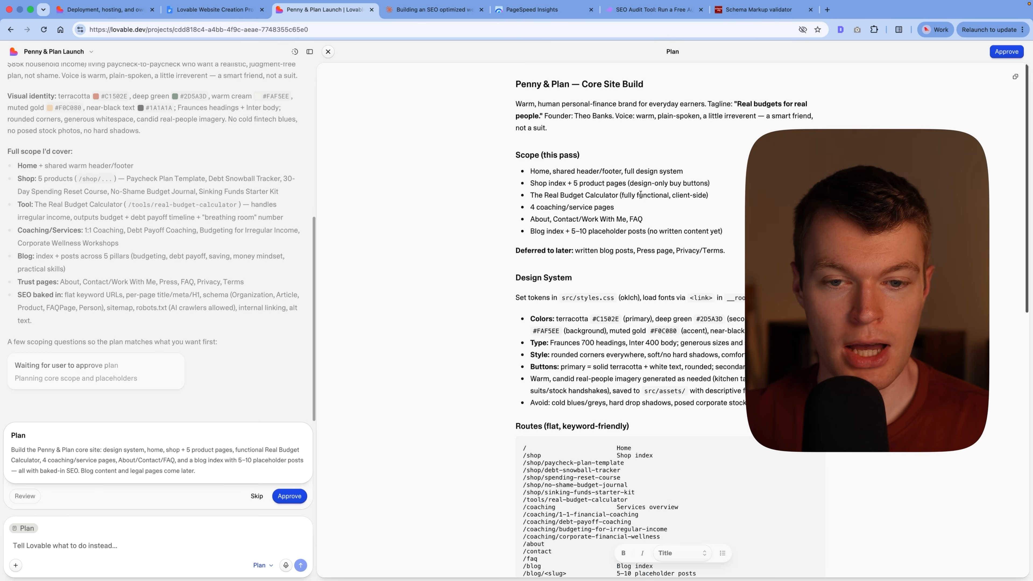
Step: Review the Penny & Plan core site plan's design system, routes, page content, SEO and technical notes, and approve it for building
scroll(641, 195, down, 2)
scroll(641, 194, down, 5)
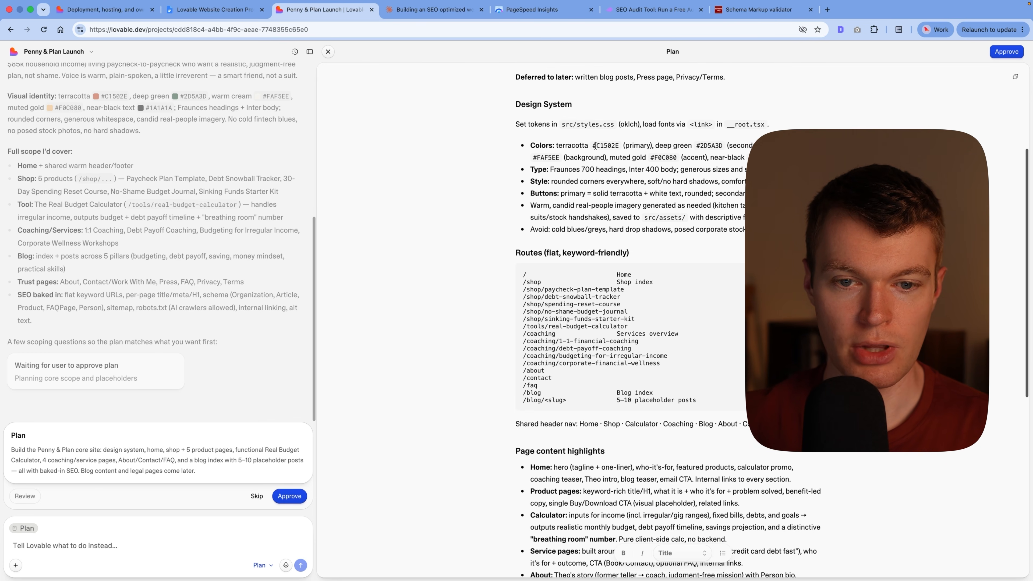
scroll(595, 145, down, 2)
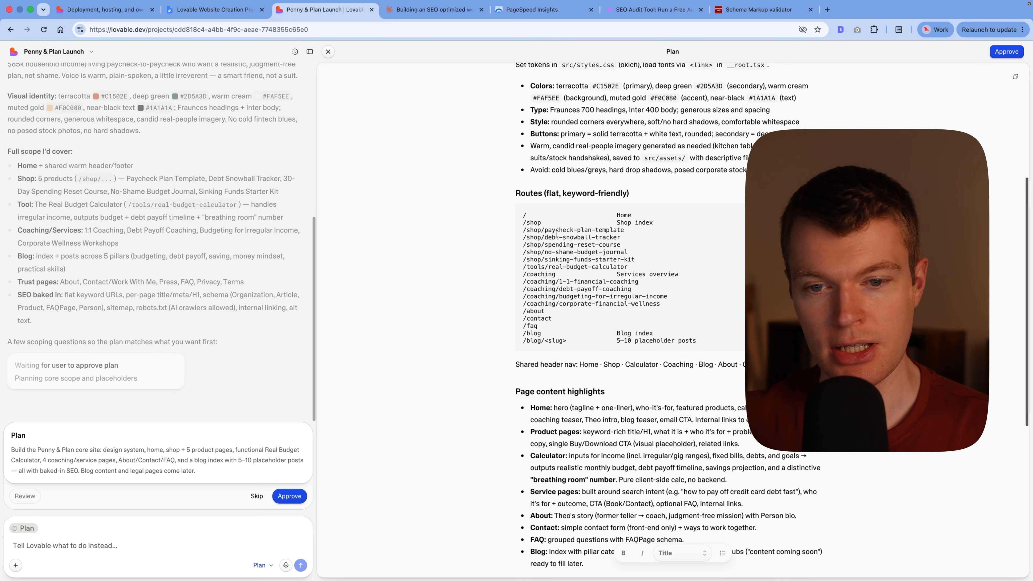
scroll(533, 303, down, 8)
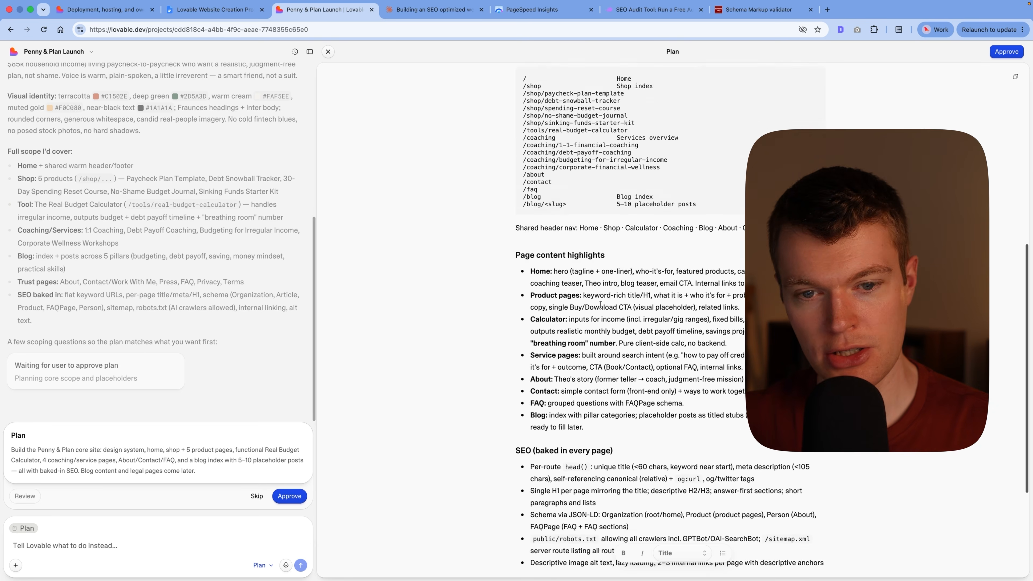
scroll(546, 185, down, 4)
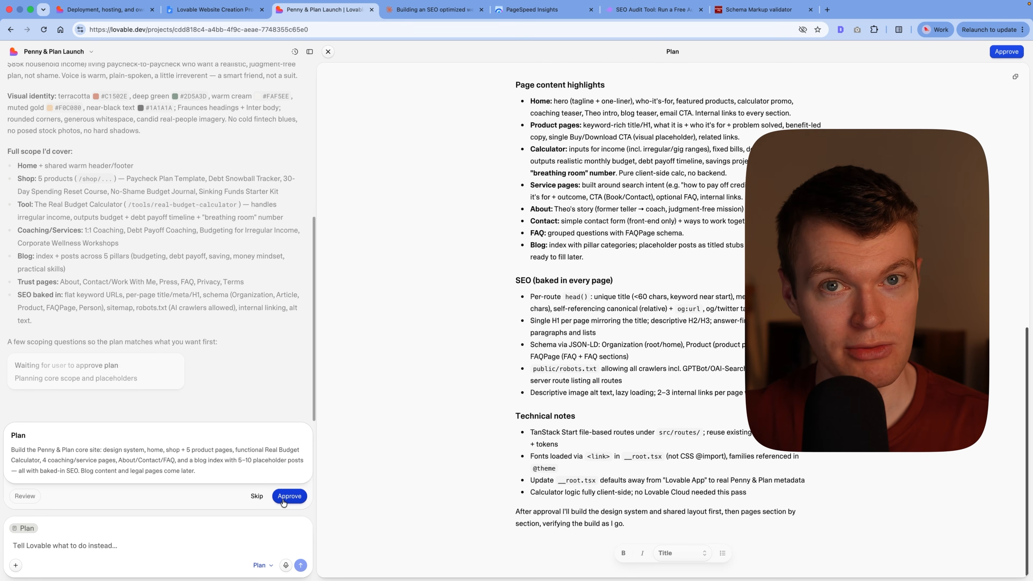
click(284, 501)
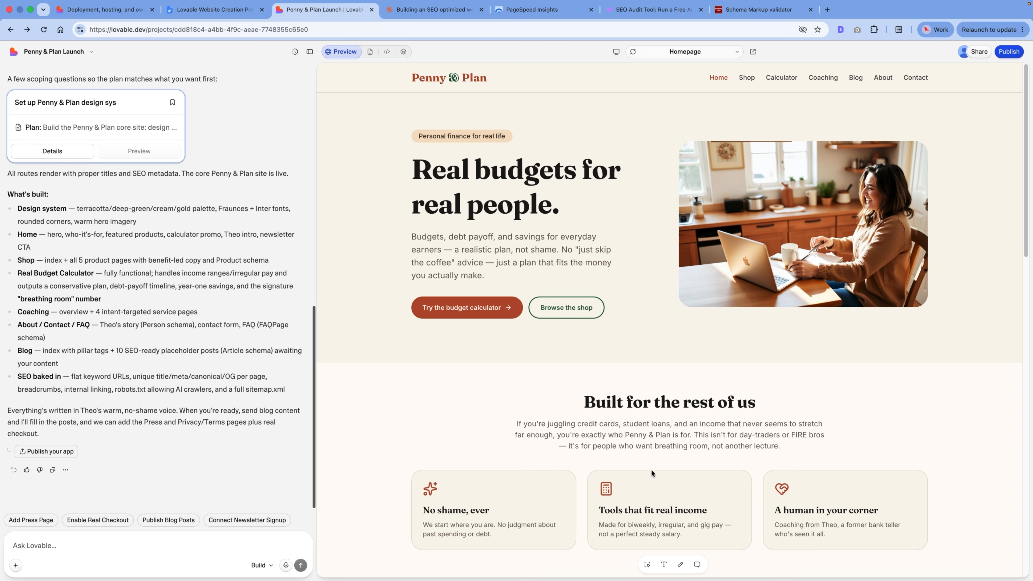
Step: Select the "Built for the rest of us" heading in the homepage preview as prompt context, and clear the selection
click(647, 566)
scroll(605, 435, down, 1)
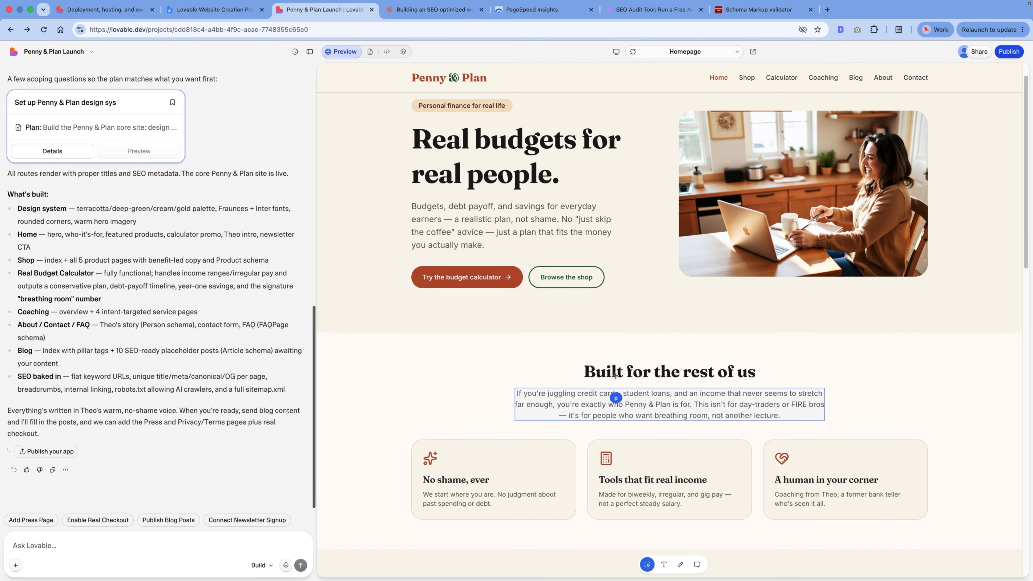
click(616, 370)
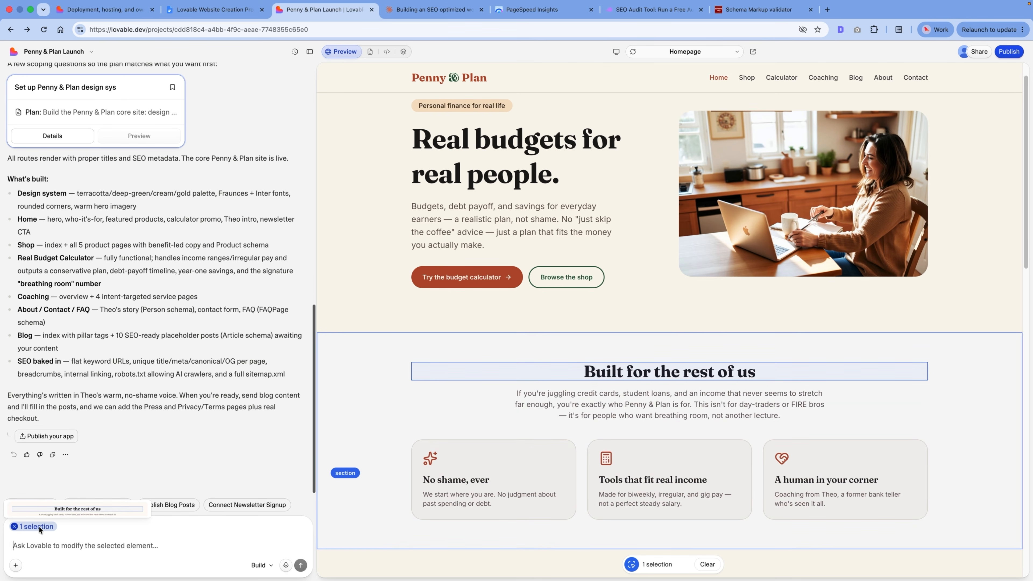
mouse_move(35, 526)
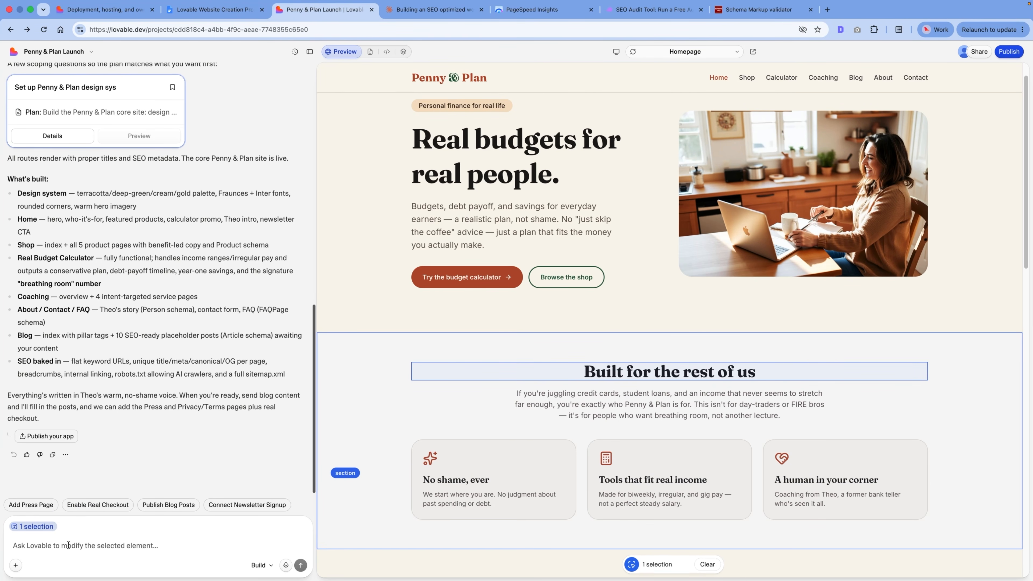
click(707, 564)
Step: Try removing the word "cards" from the paragraph under the "Built for the rest of us" heading with direct text editing
click(664, 565)
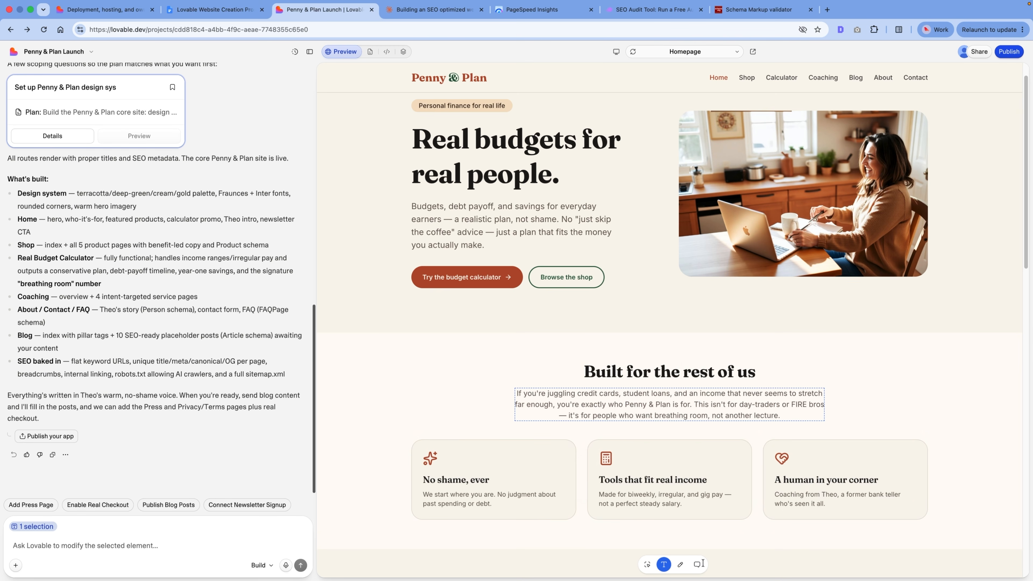
double_click(602, 394)
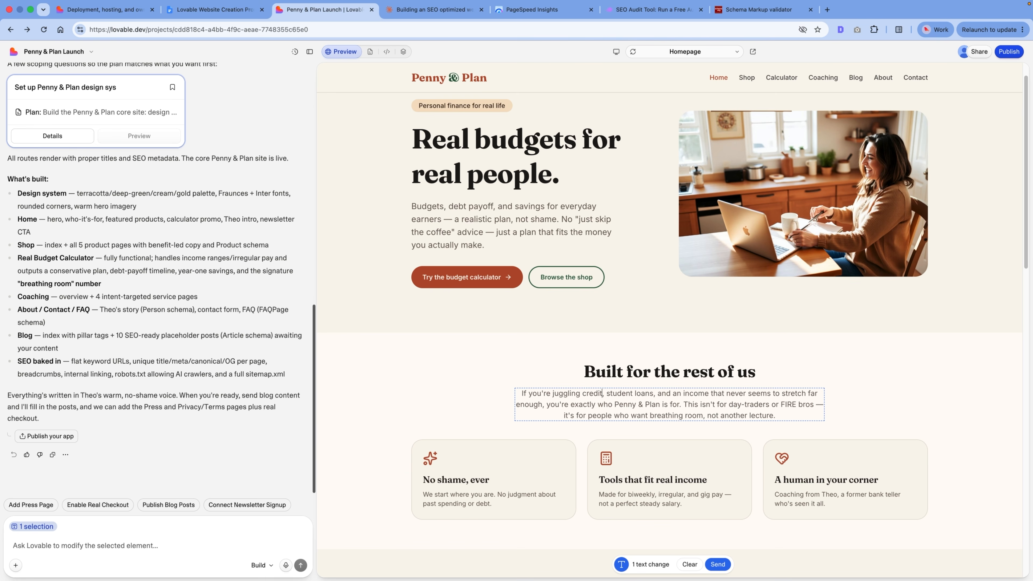
Step: Draw a freehand annotation loop around the "Built for the rest of us" heading in the homepage preview
click(679, 564)
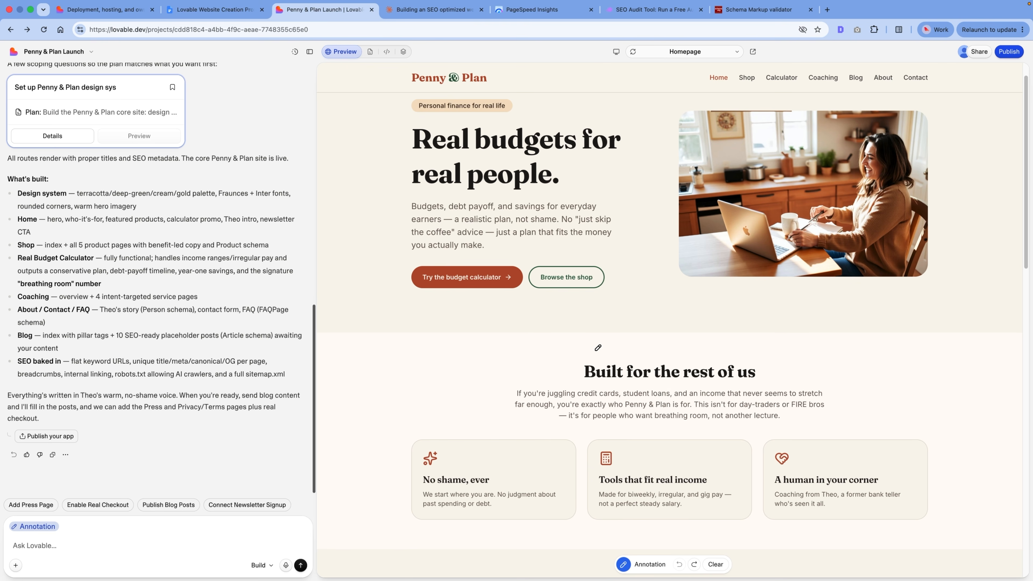
mouse_move(625, 342)
mouse_down()
mouse_move(577, 366)
mouse_move(680, 381)
mouse_move(773, 367)
mouse_move(597, 340)
mouse_up()
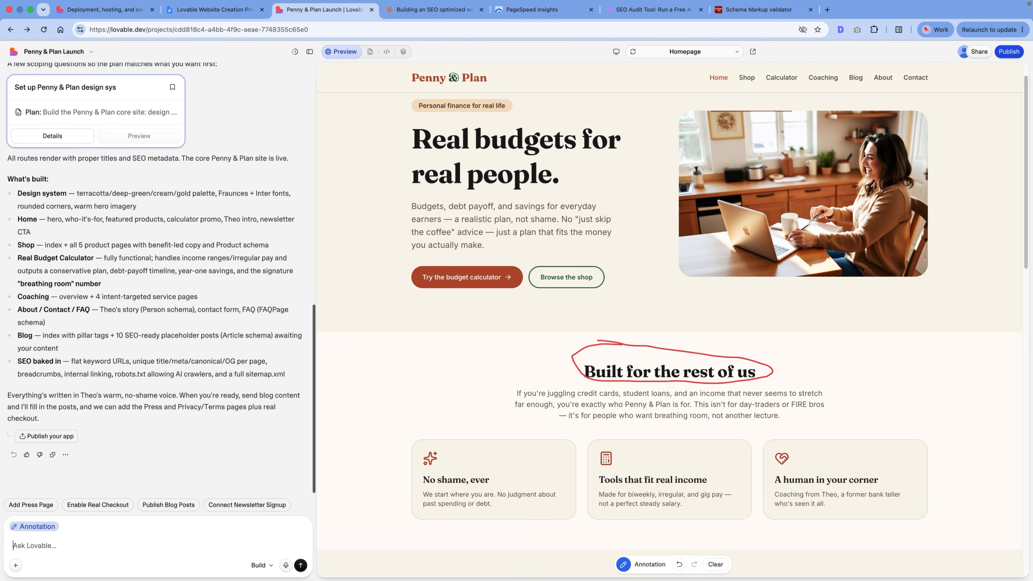
Step: Submit the prompt "Double the font size of the annotated element" and check the "Built for the rest of us" heading on the homepage
text(Double the font size of the annotated element)
key(Return)
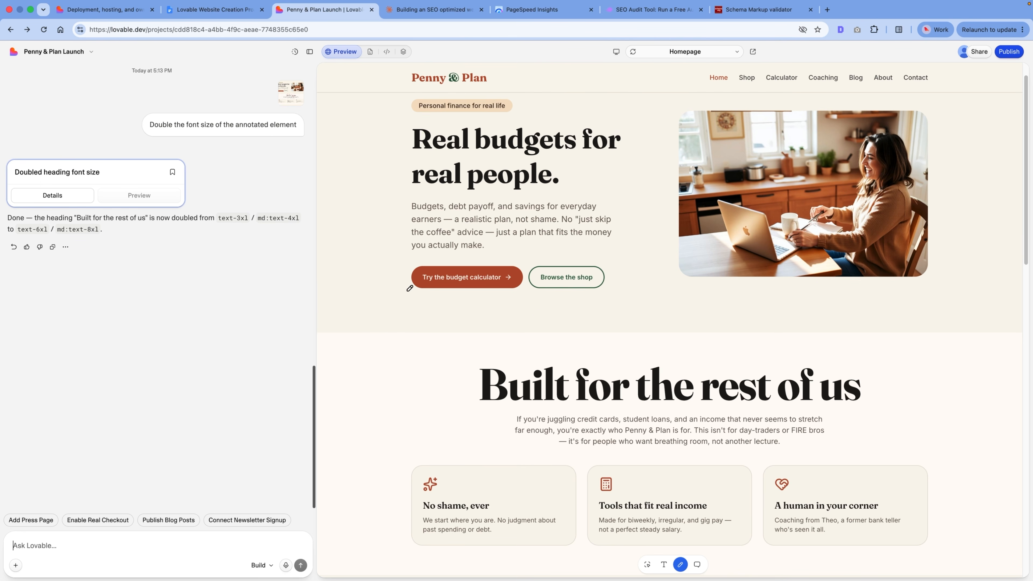
scroll(635, 350, down, 2)
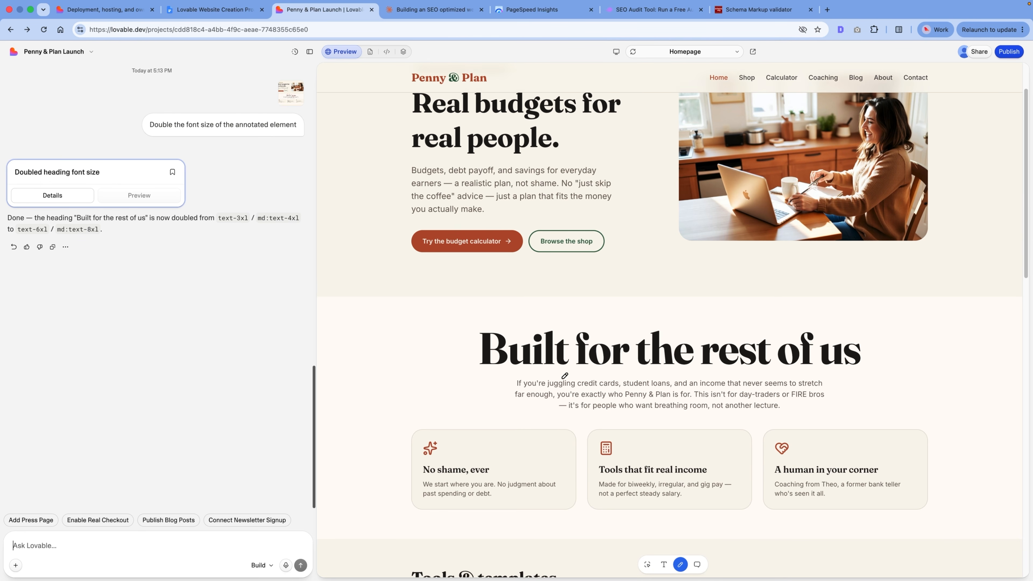
scroll(769, 203, up, 3)
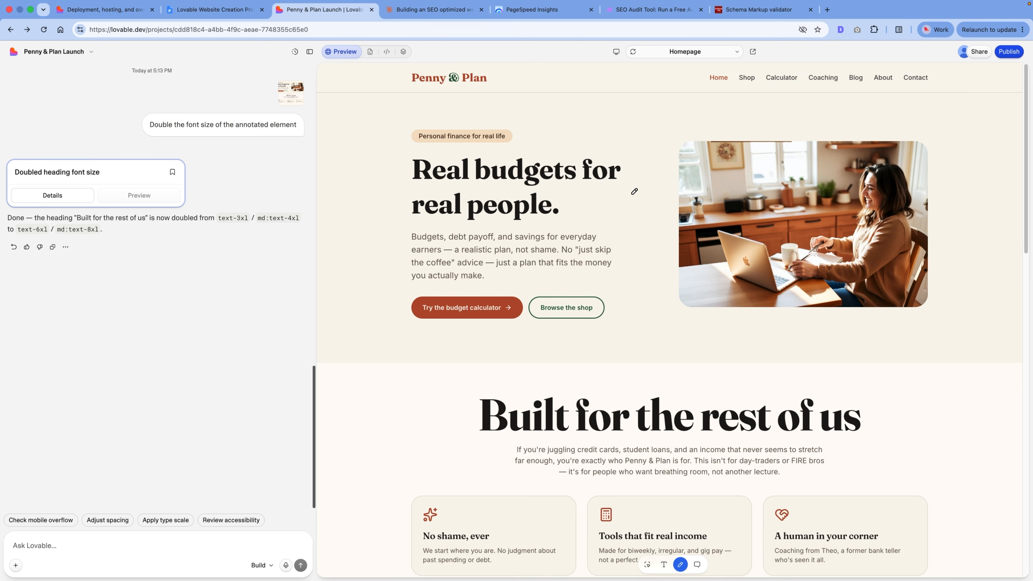
Step: Review the homepage sections from the hero through Tools & templates and the Real Budget Calculator promo to the newsletter signup
scroll(609, 275, down, 10)
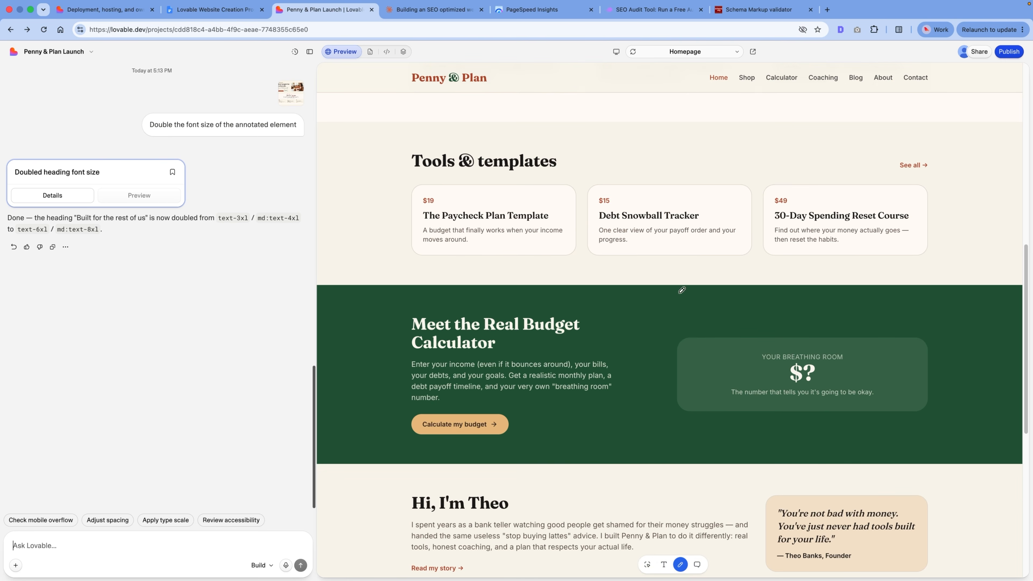
scroll(650, 318, down, 4)
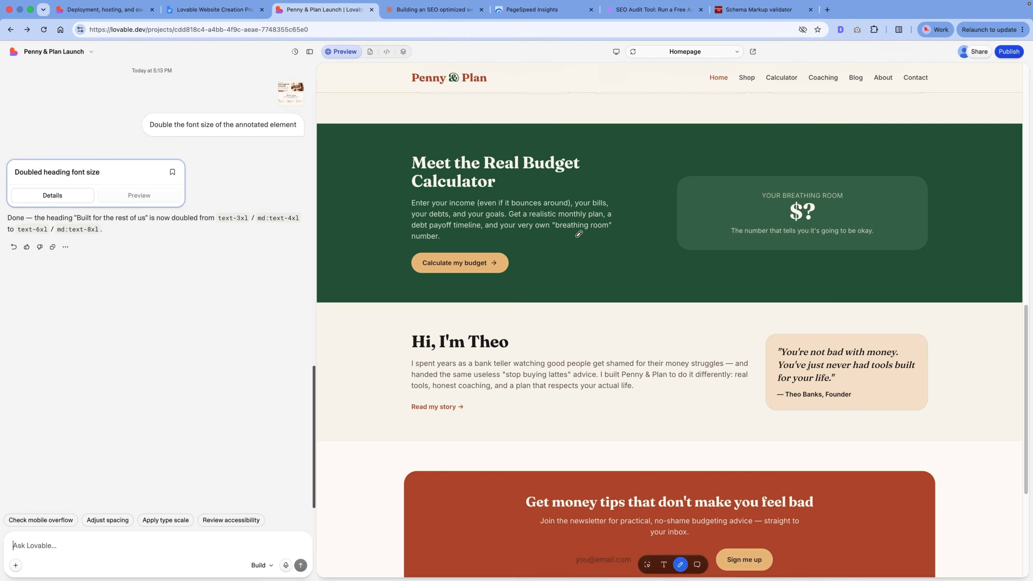
scroll(583, 312, up, 5)
scroll(643, 281, up, 1)
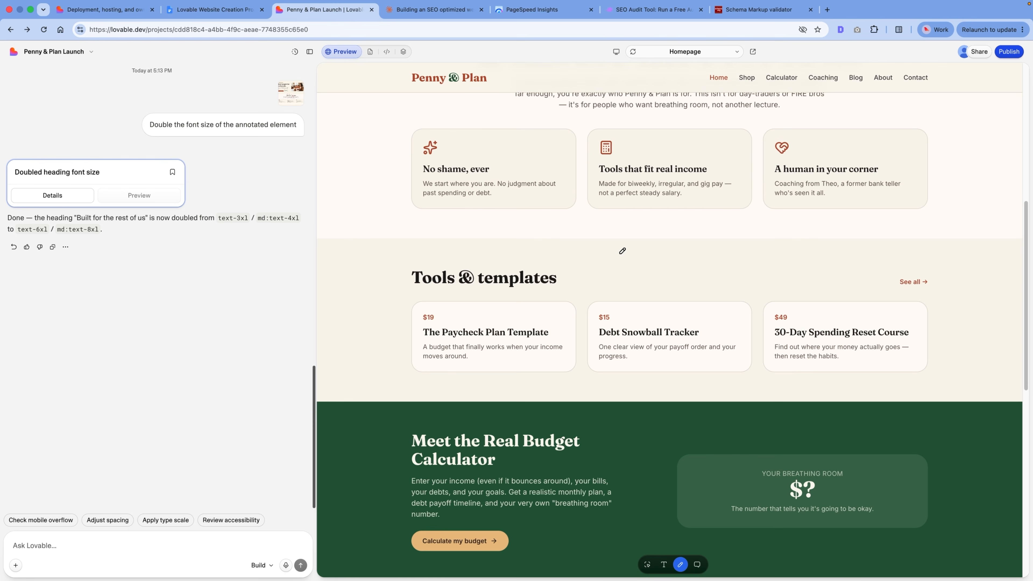
scroll(622, 251, up, 7)
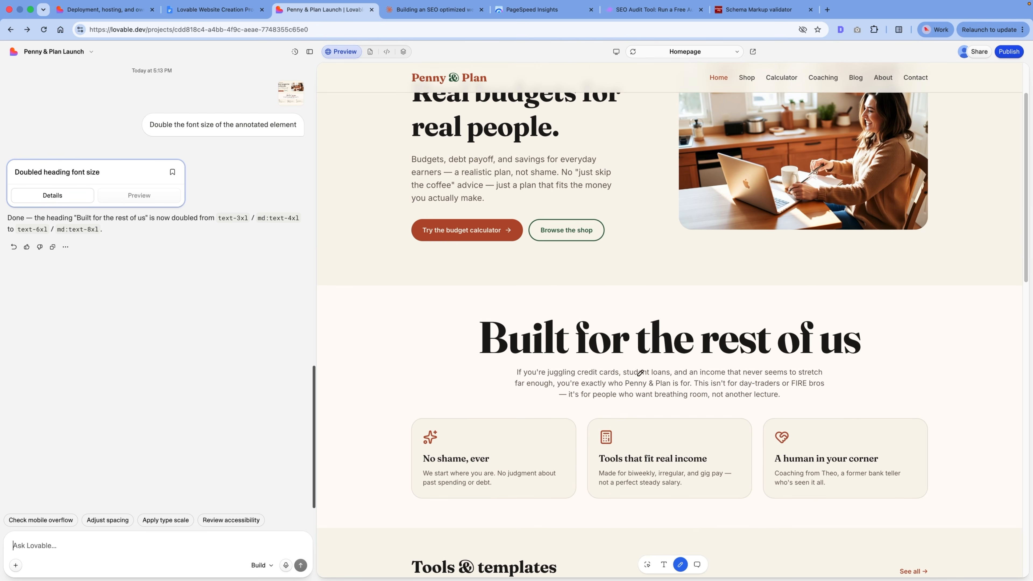
Step: Examine the homepage and the Real Budget Calculator page in the mobile preview, and return to the desktop preview
click(616, 52)
click(617, 53)
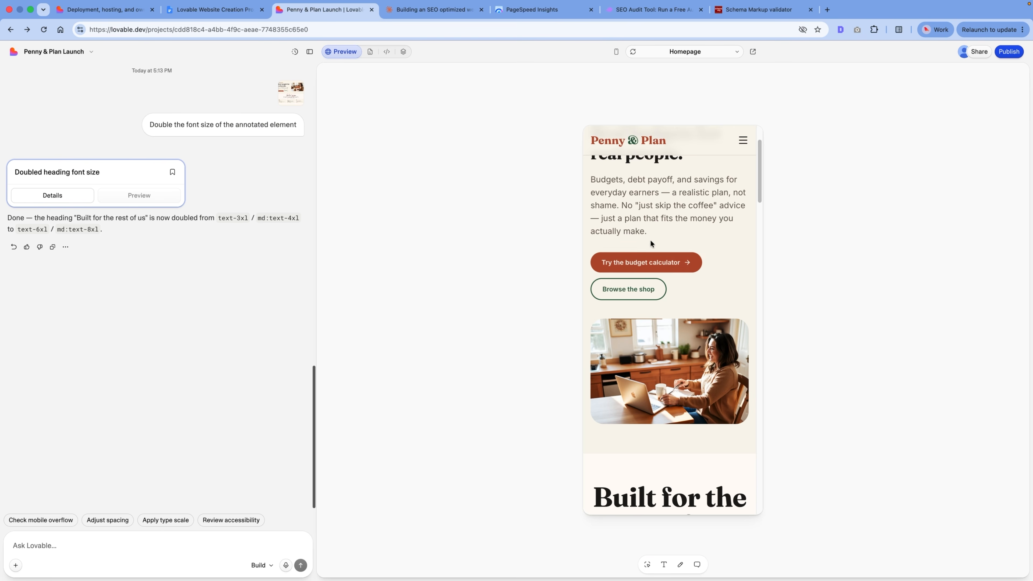
scroll(670, 188, down, 15)
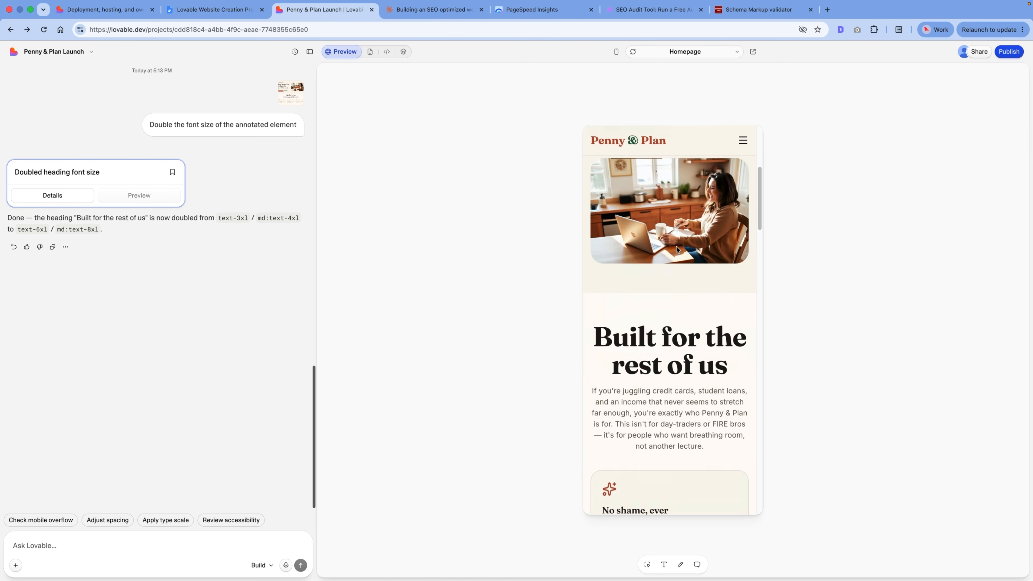
scroll(677, 248, down, 10)
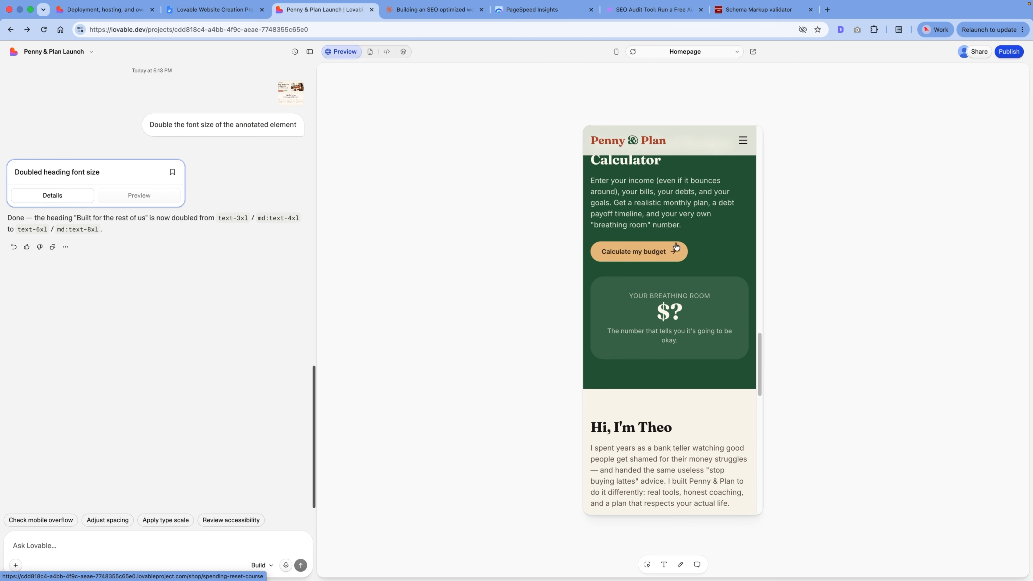
click(684, 244)
scroll(662, 274, down, 15)
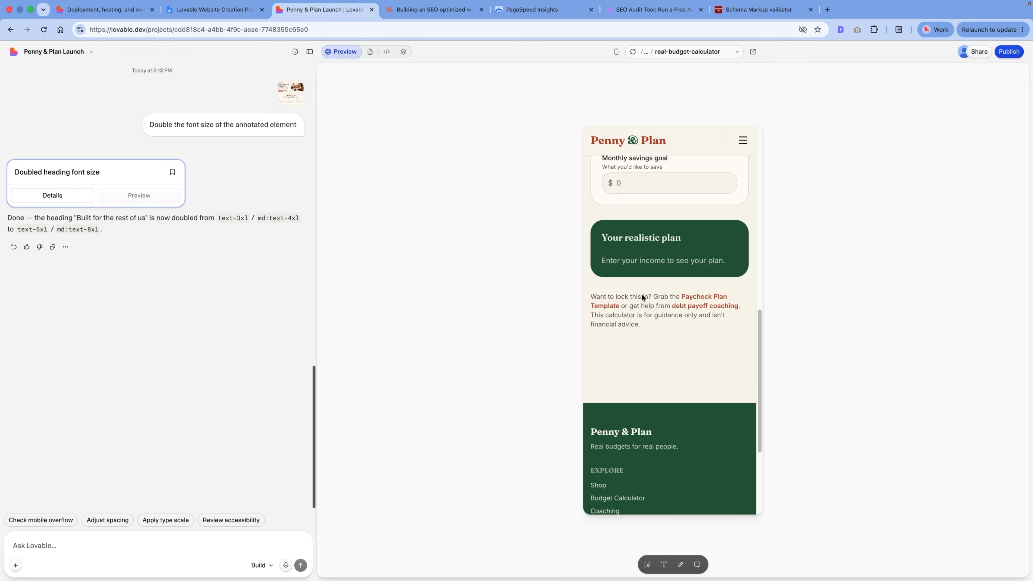
scroll(650, 229, up, 20)
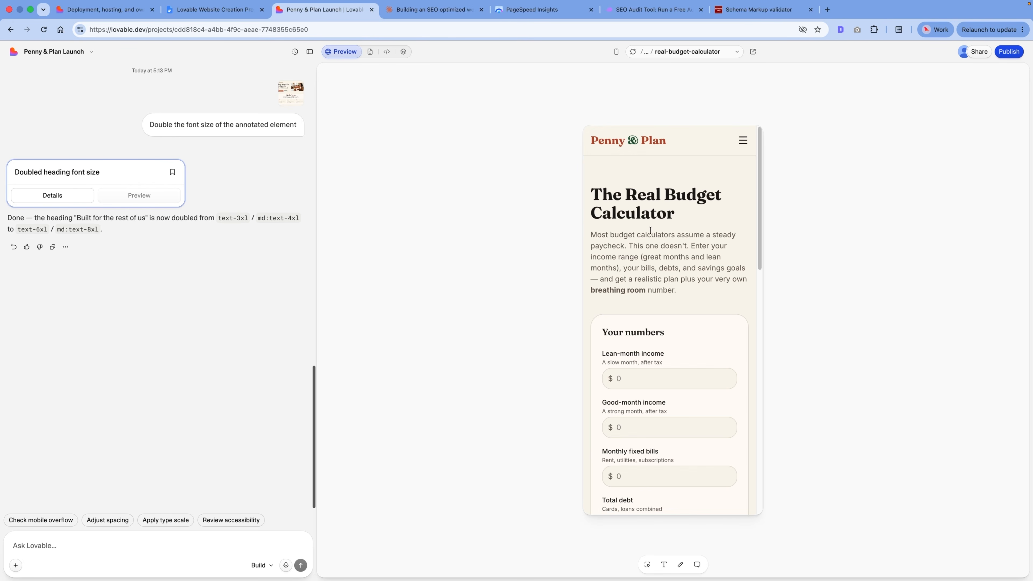
click(616, 52)
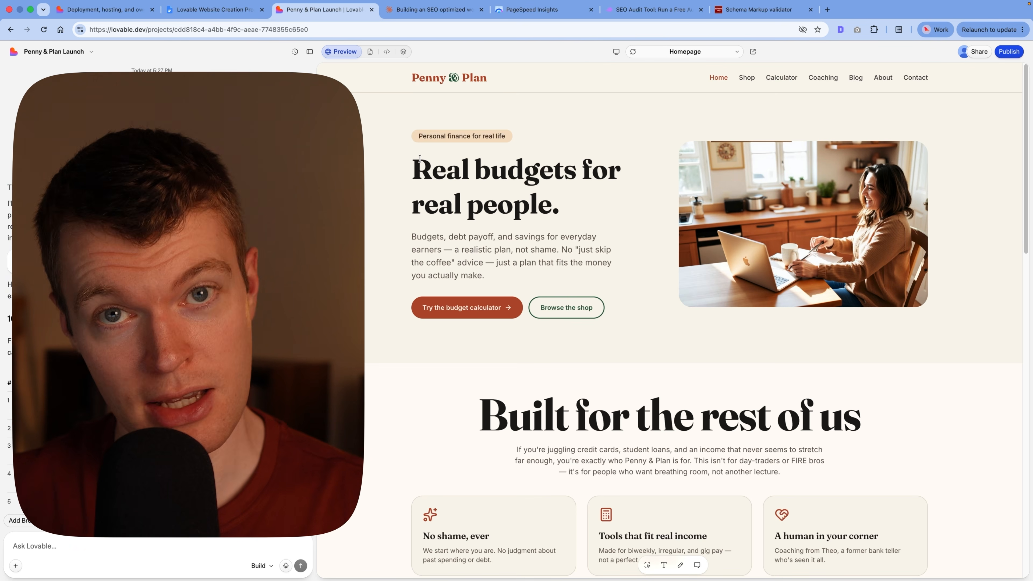
drag(430, 152, 613, 203)
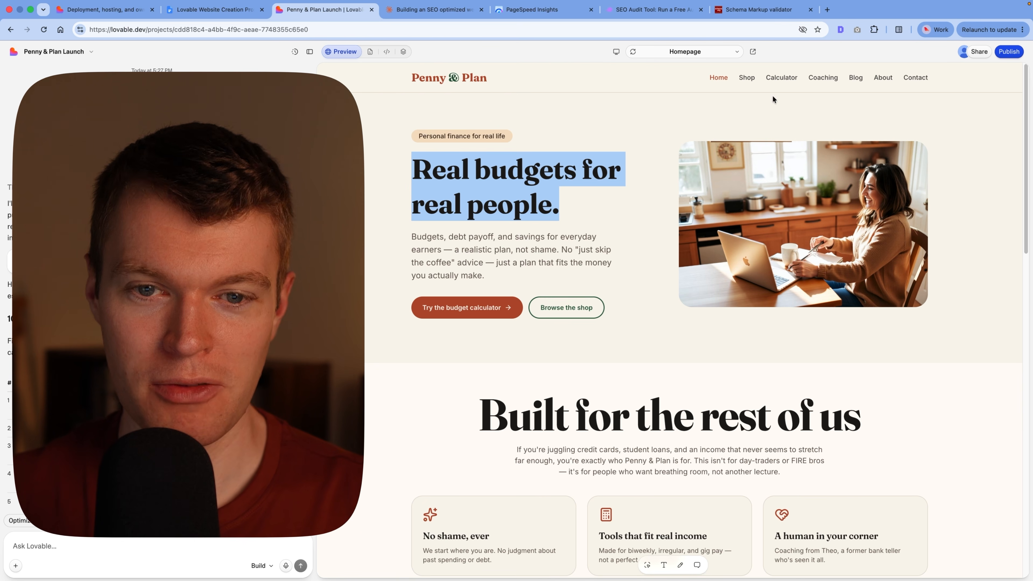
click(644, 153)
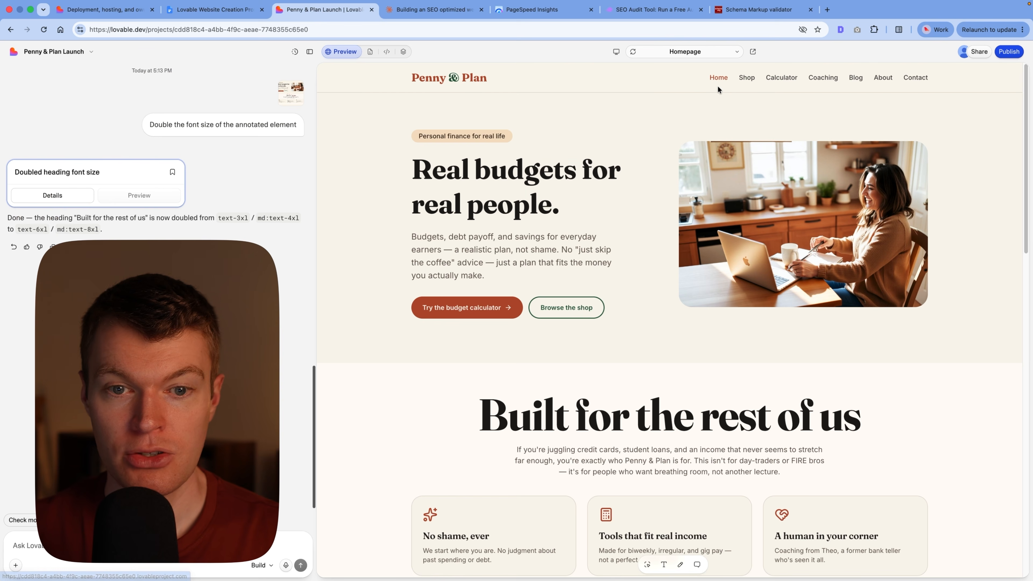
Step: Review the Sinking Funds Starter Kit product page from the Shop, follow its free budget calculator link, and return to the product
click(747, 77)
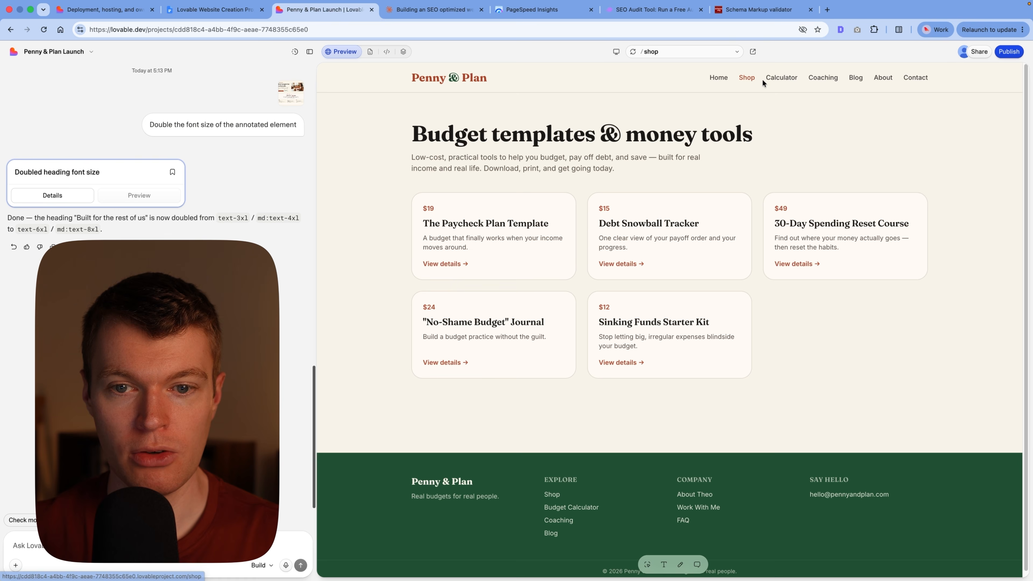
click(669, 332)
scroll(792, 270, down, 2)
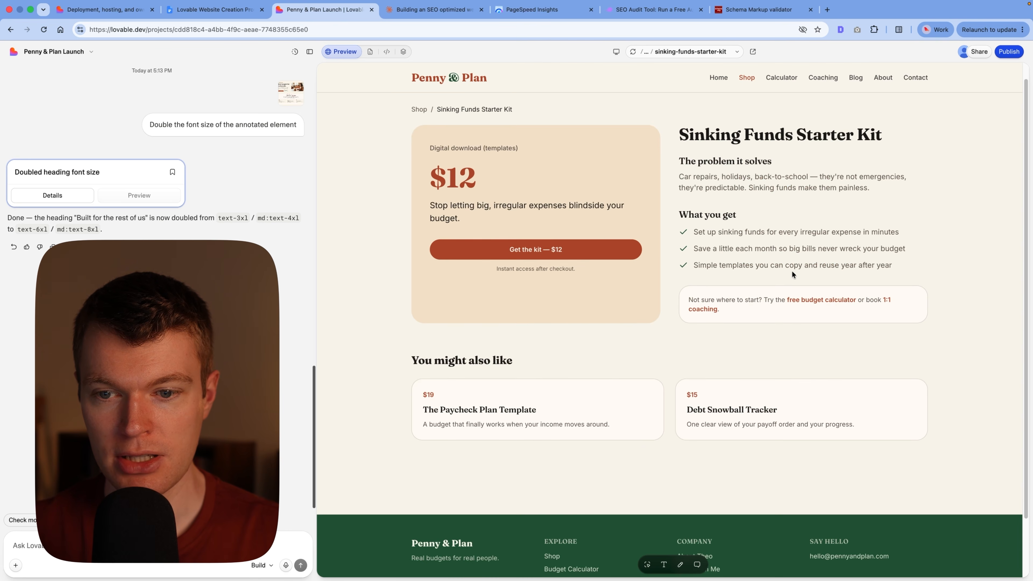
scroll(708, 166, down, 3)
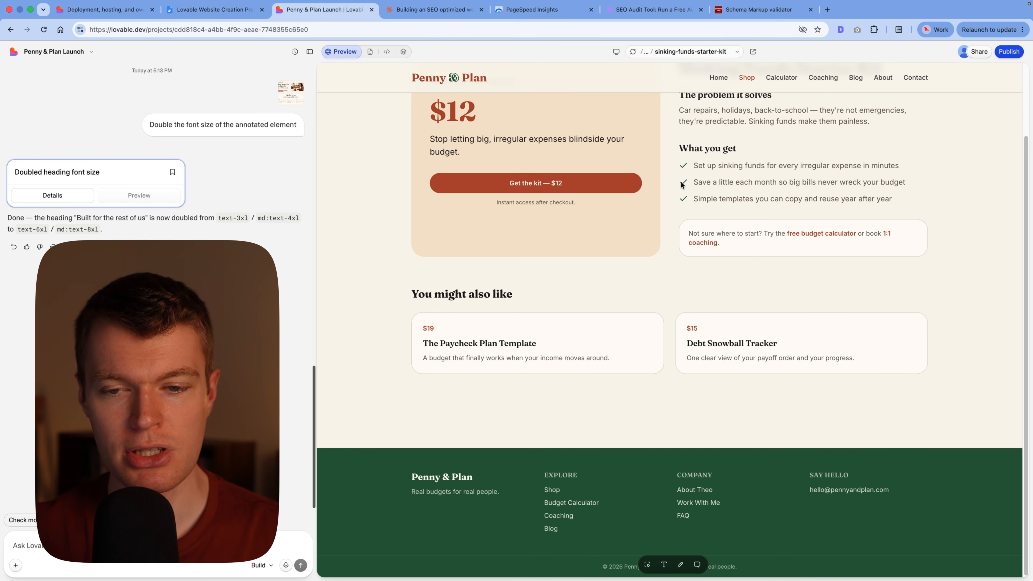
click(815, 233)
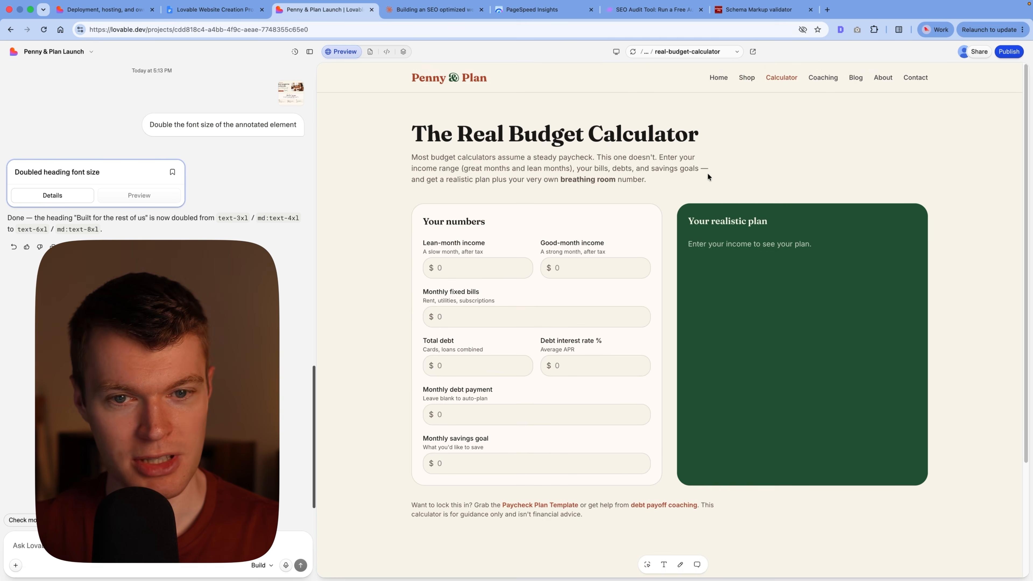
key(super+Left)
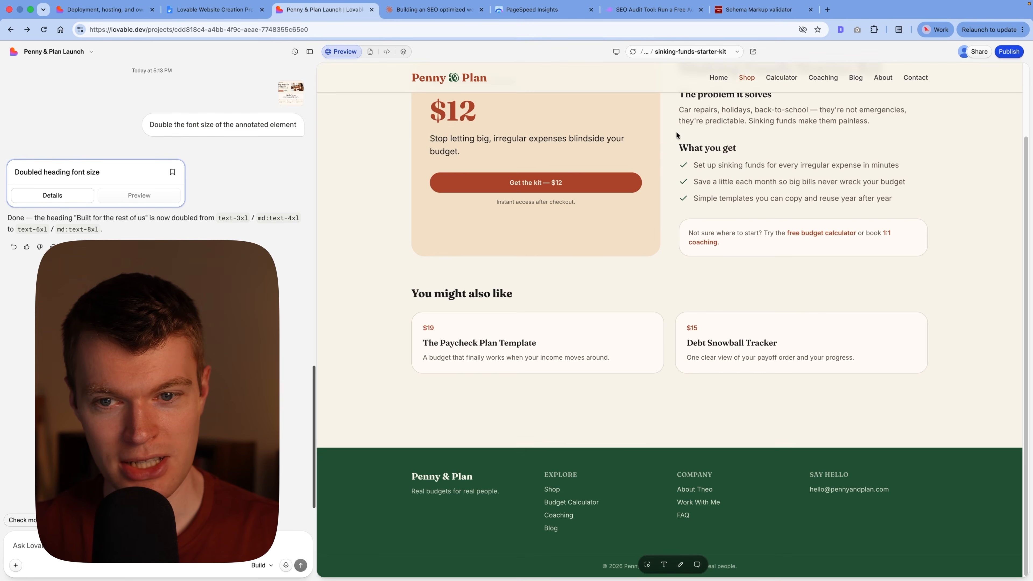
Step: Follow the product page's 1:1 coaching link and open the Debt Payoff Coaching service page
click(710, 242)
click(762, 221)
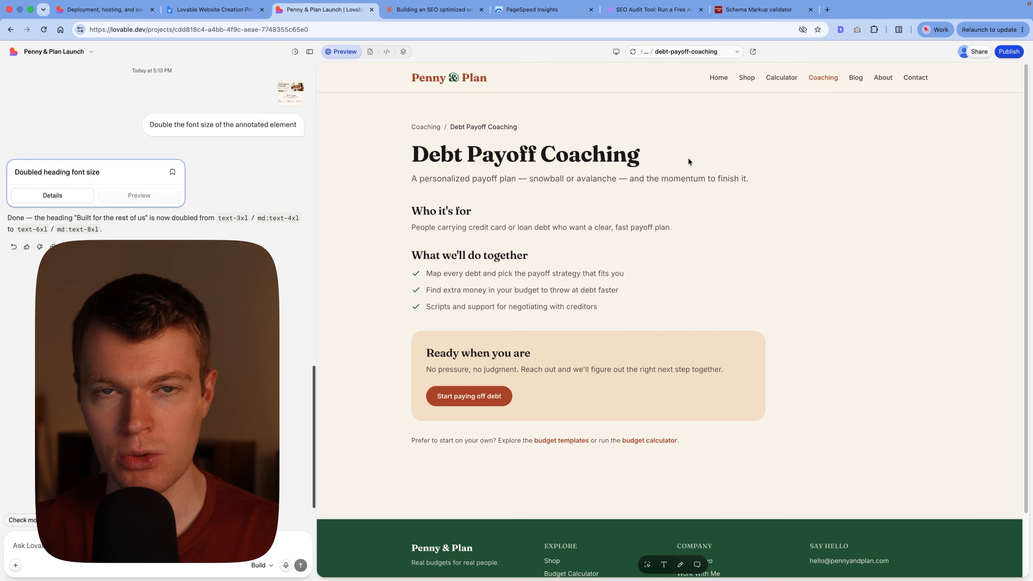
Step: Open the About page from the homepage footer, look through its content, and open the Work With Me page
scroll(813, 235, down, 3)
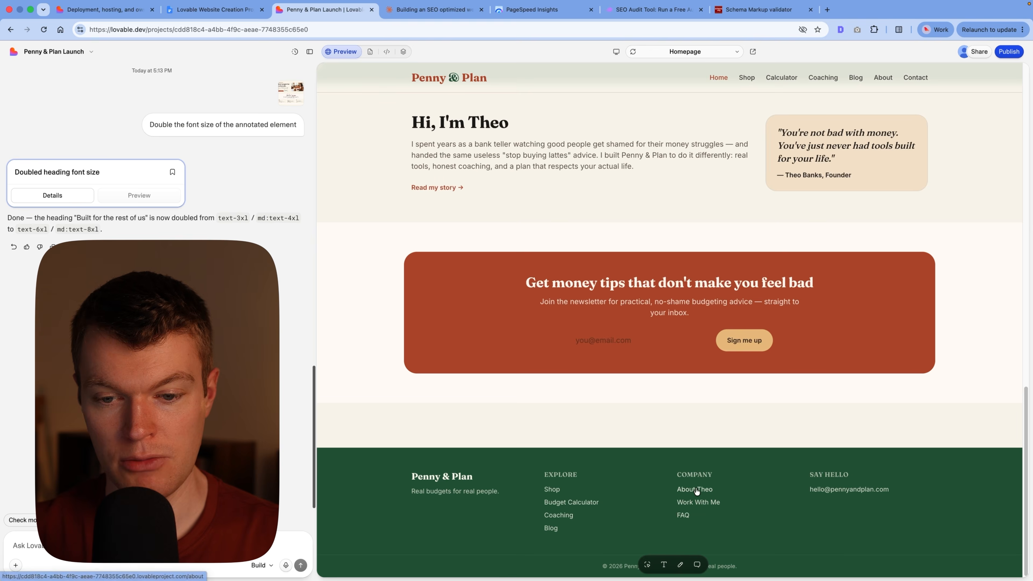
click(695, 490)
drag(618, 138, 487, 134)
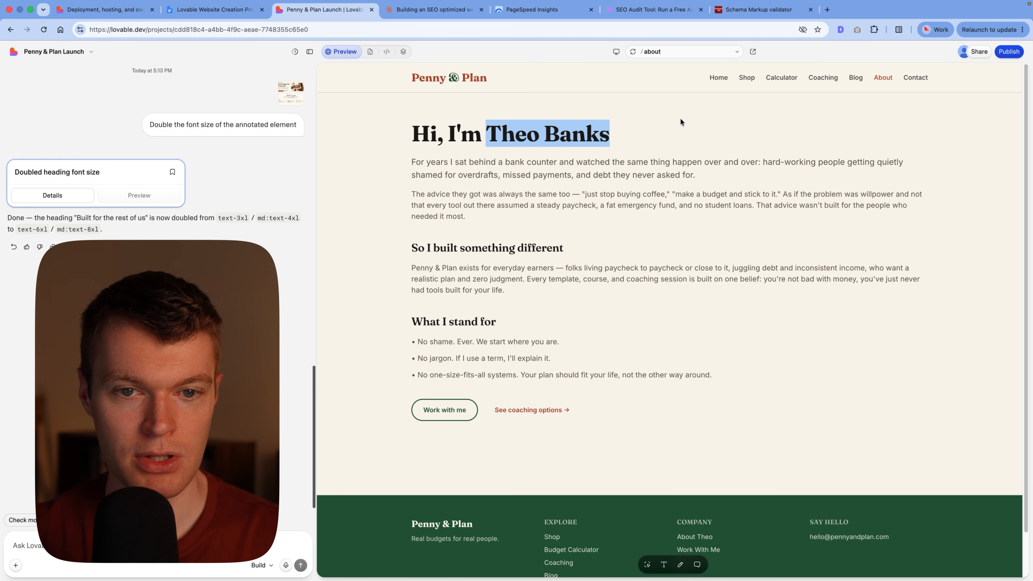
scroll(717, 472, down, 2)
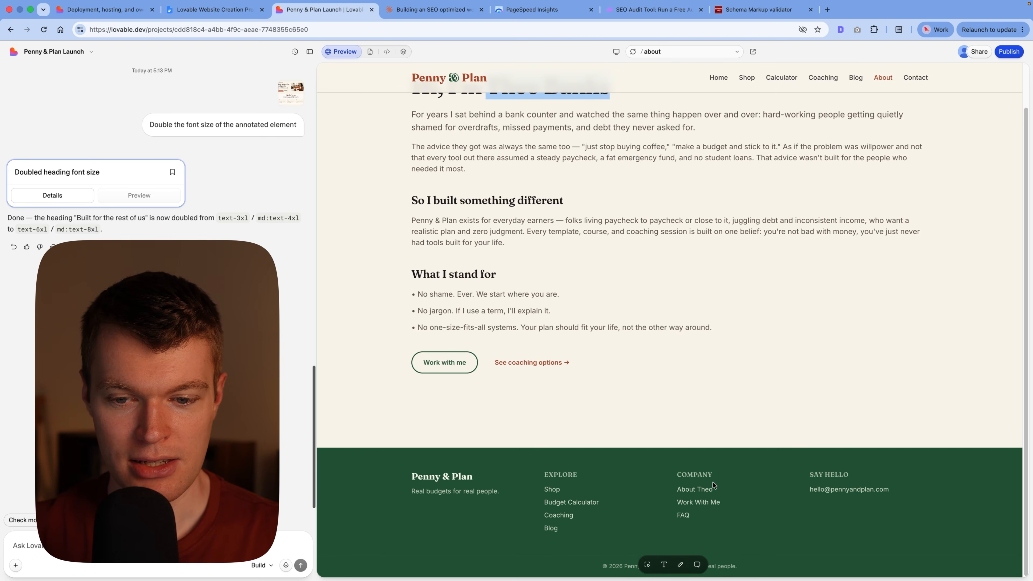
click(702, 502)
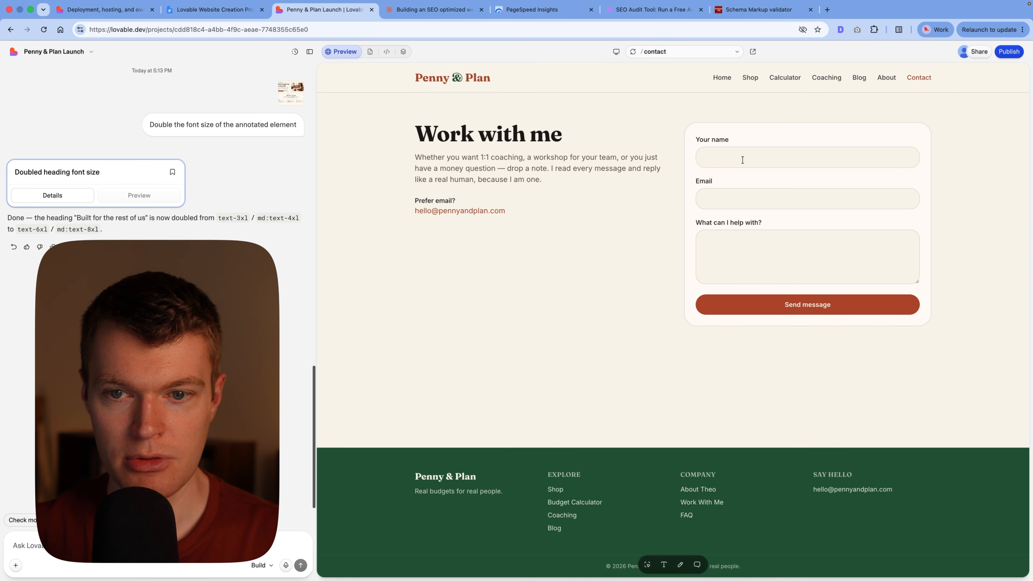
Step: Open the FAQ page and toggle the answer to "Do I need to be good with money already?"
click(687, 515)
click(541, 228)
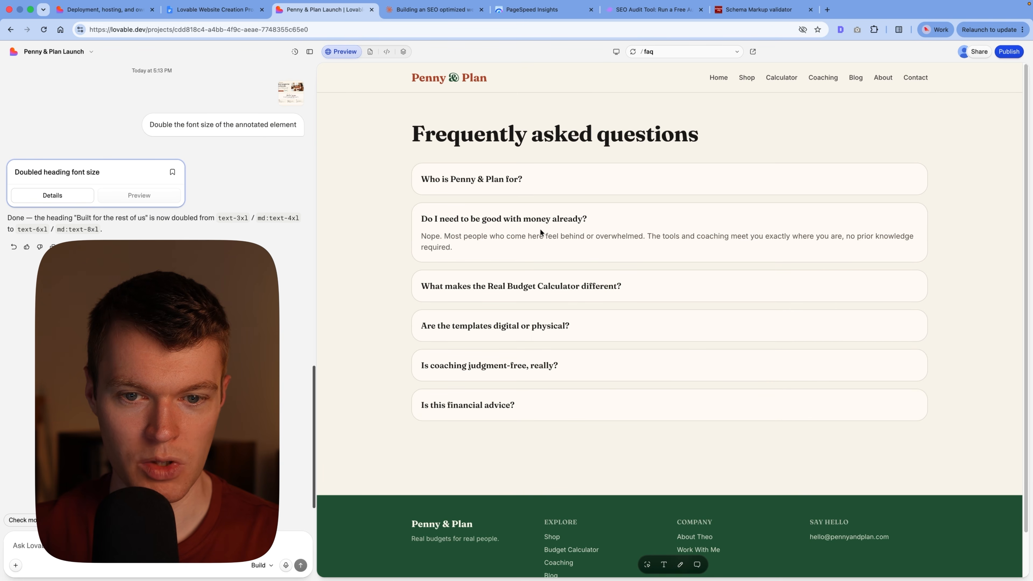
click(586, 222)
Step: Open the blog's "How to Build a Sinking Fund for Big Expenses" post and check the preview's list of page paths
click(551, 548)
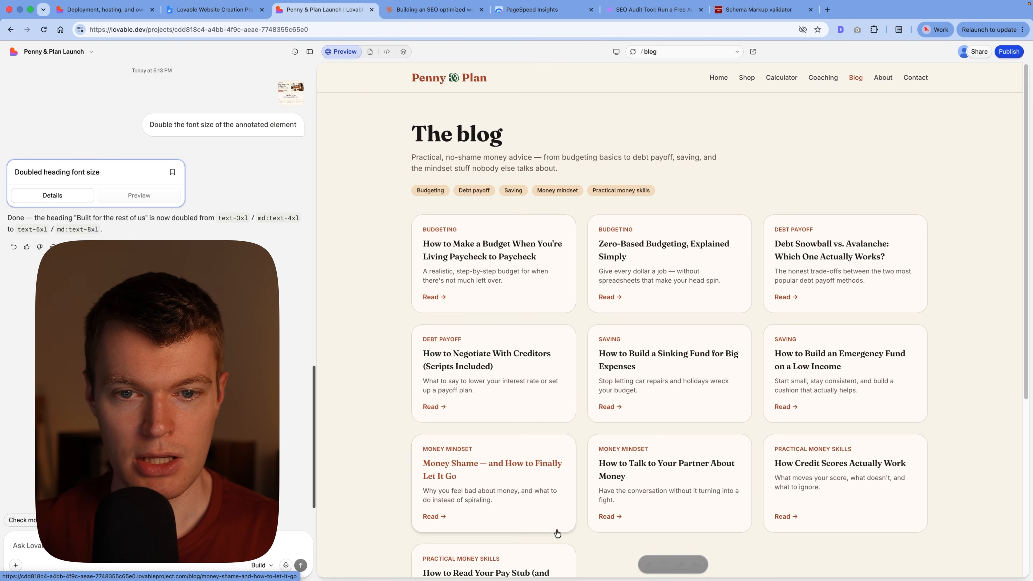
scroll(595, 173, down, 3)
click(680, 258)
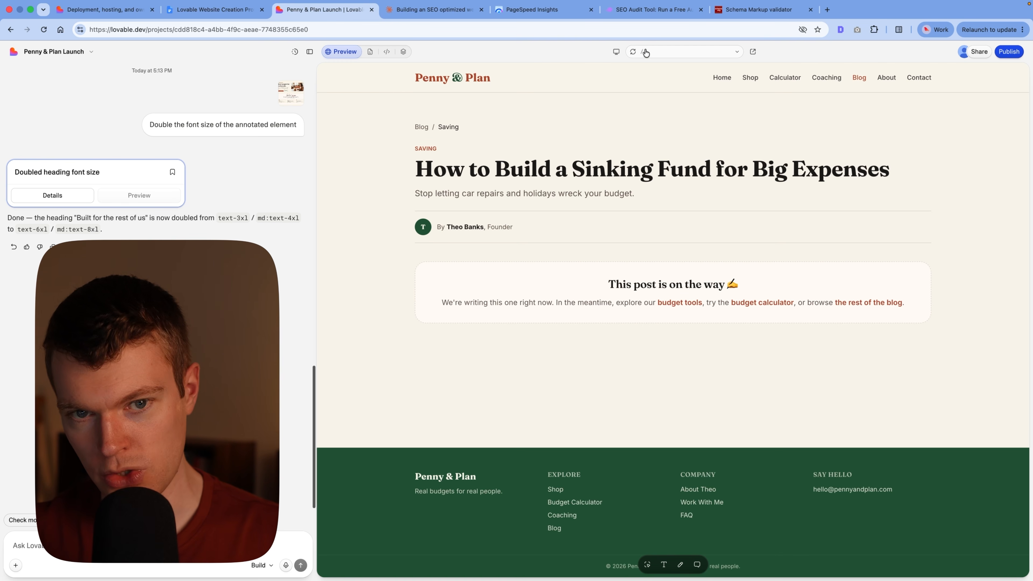
click(670, 52)
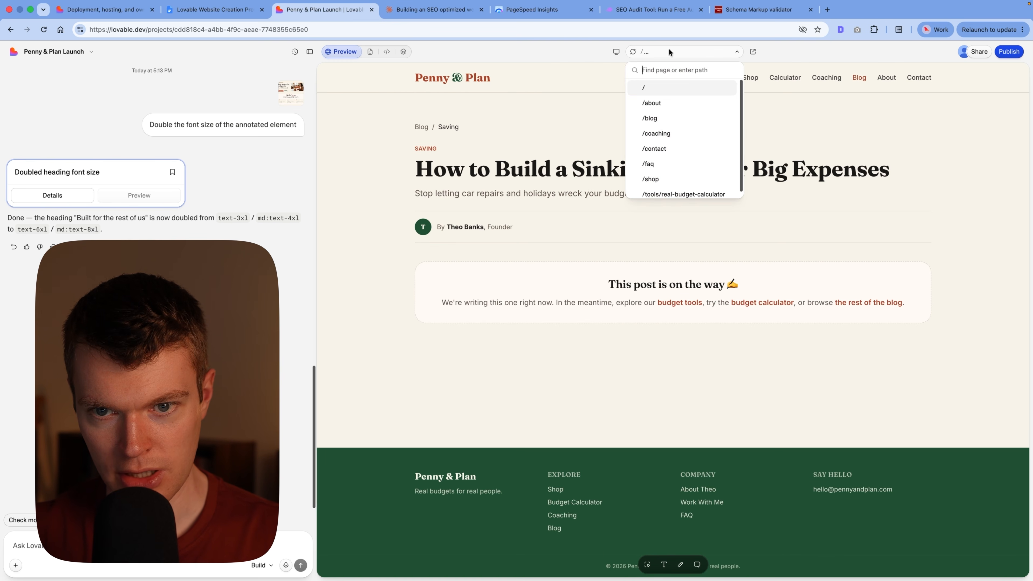
click(546, 142)
Step: Return to the blog index, view the "How to Negotiate With Creditors (Scripts Included)" post, and go back
key(super+bracketleft)
click(549, 265)
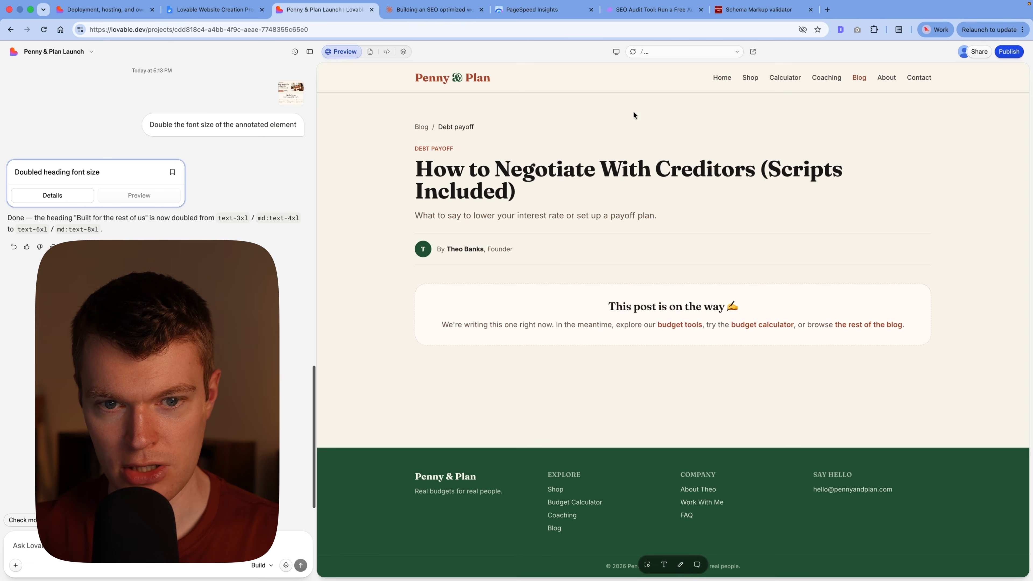
key(super+bracketleft)
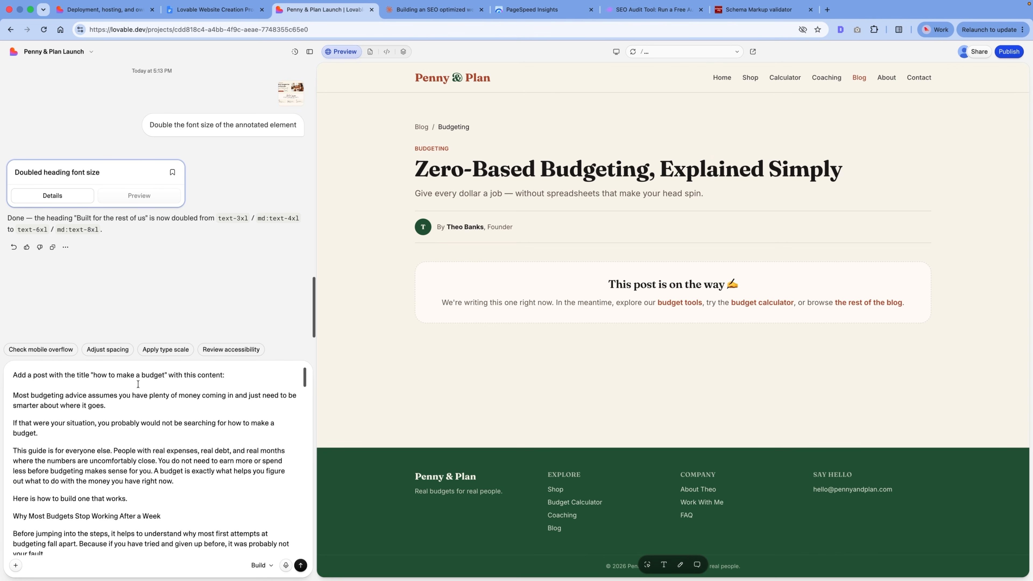
Step: Check the prompt to add a post titled "how to make a budget" with the prepared article text, and submit it
scroll(140, 382, down, 15)
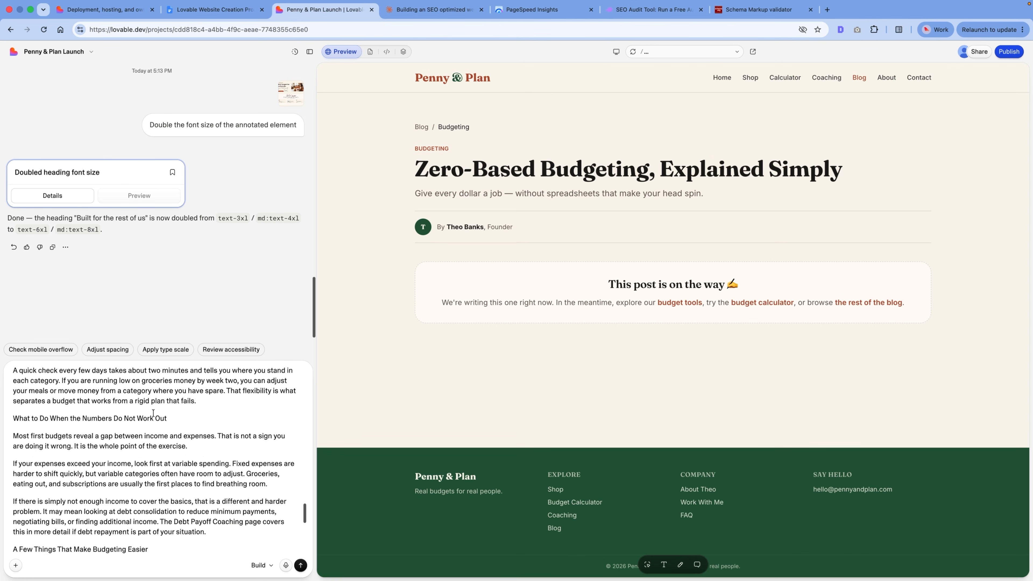
click(301, 566)
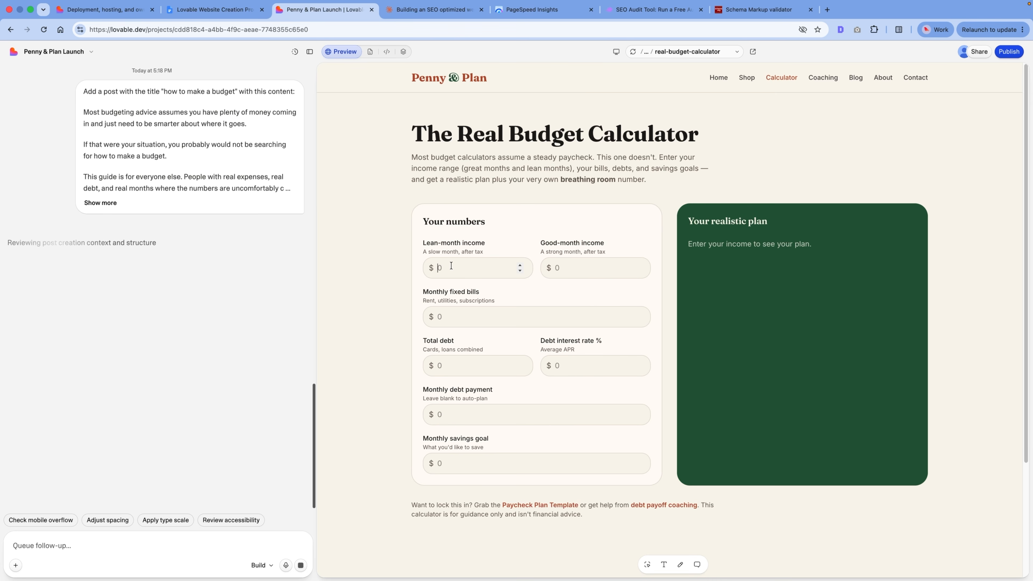
Step: Fill the budget calculator with incomes 2000 and 3000, fixed bills 500, debt 500 at 2%, debt payment 200 and savings goal 300
text(2000)
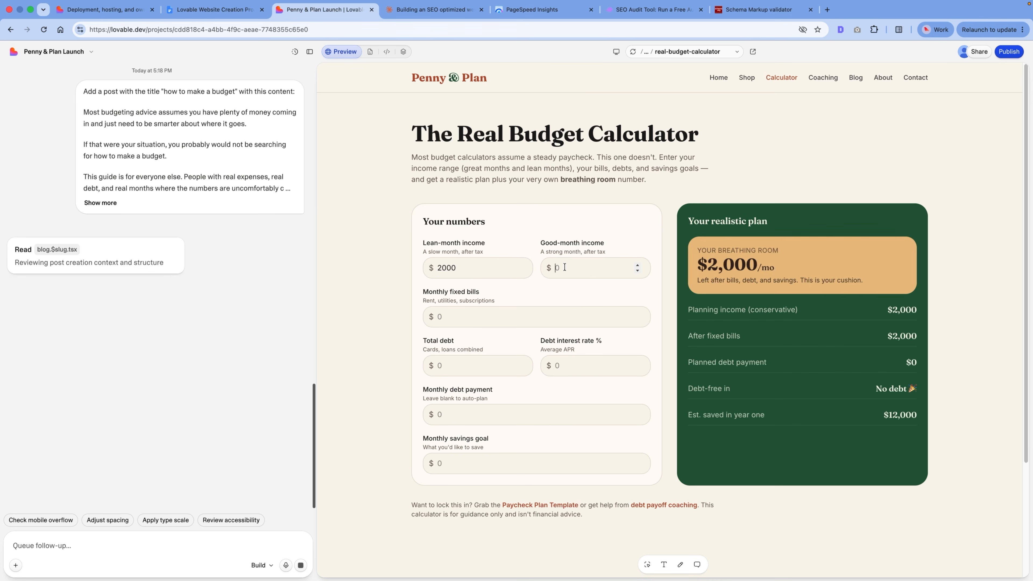
click(564, 267)
text(30000)
key(BackSpace)
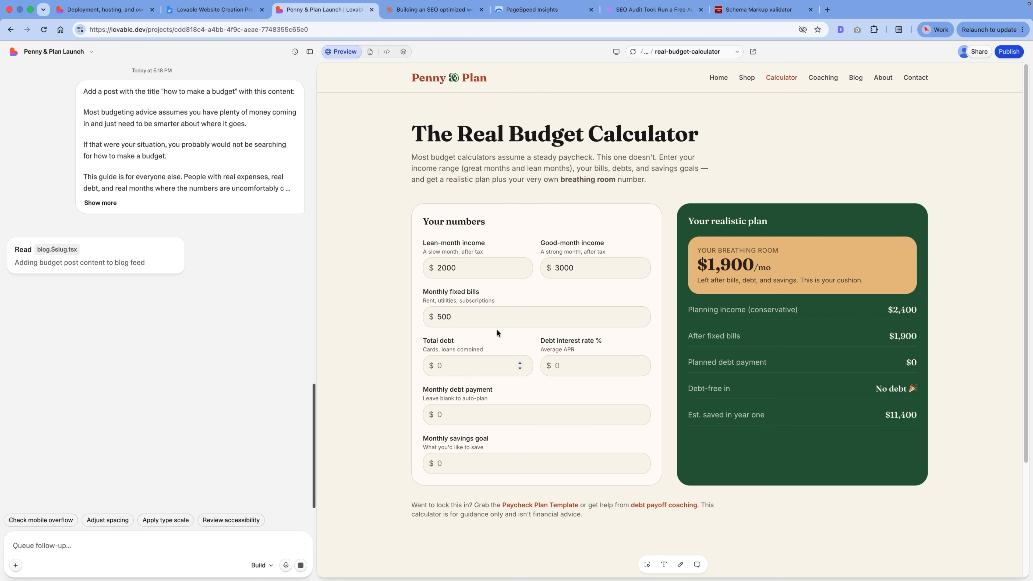
text(500)
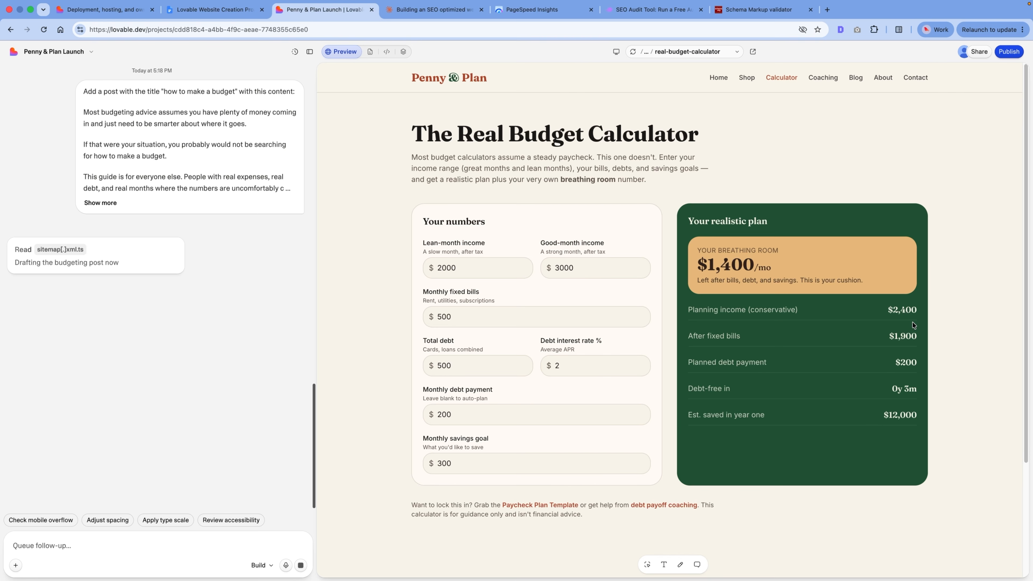
scroll(622, 484, down, 1)
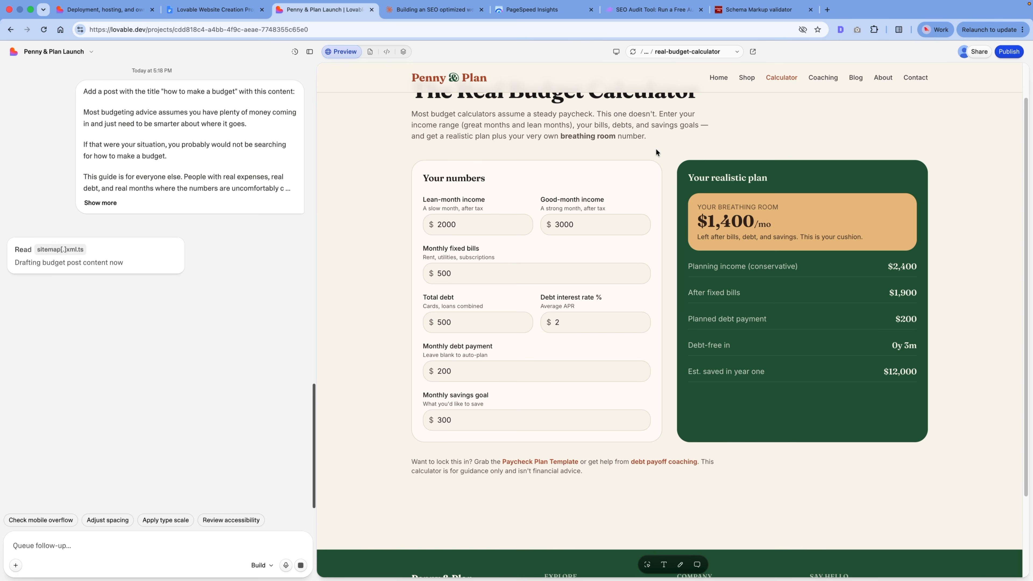
Step: Check the Real Budget Calculator description in the Google Docs Business Overview Example, and return to the Lovable project
key(ctrl+shift+Tab)
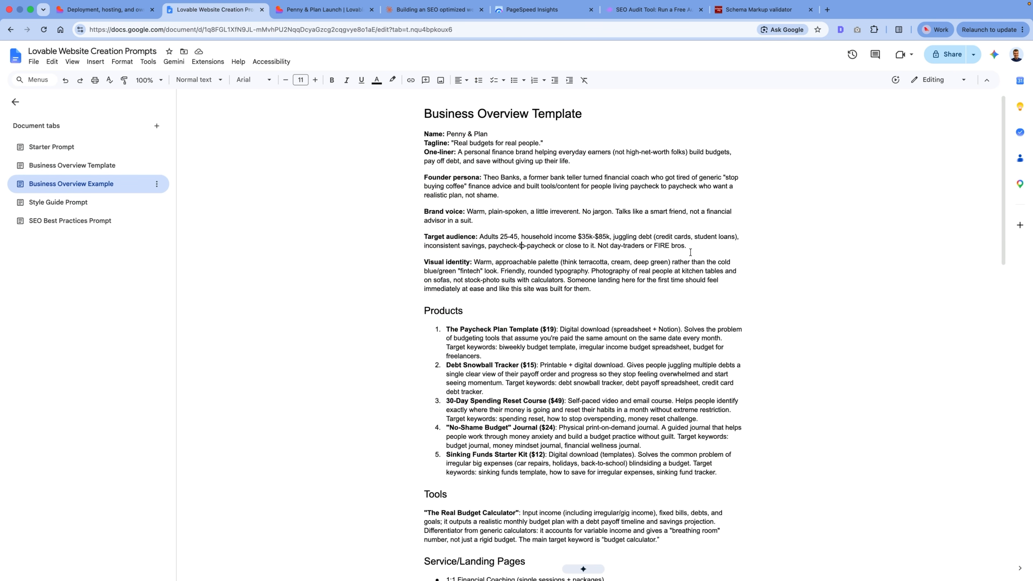
scroll(605, 238, down, 7)
triple_click(520, 261)
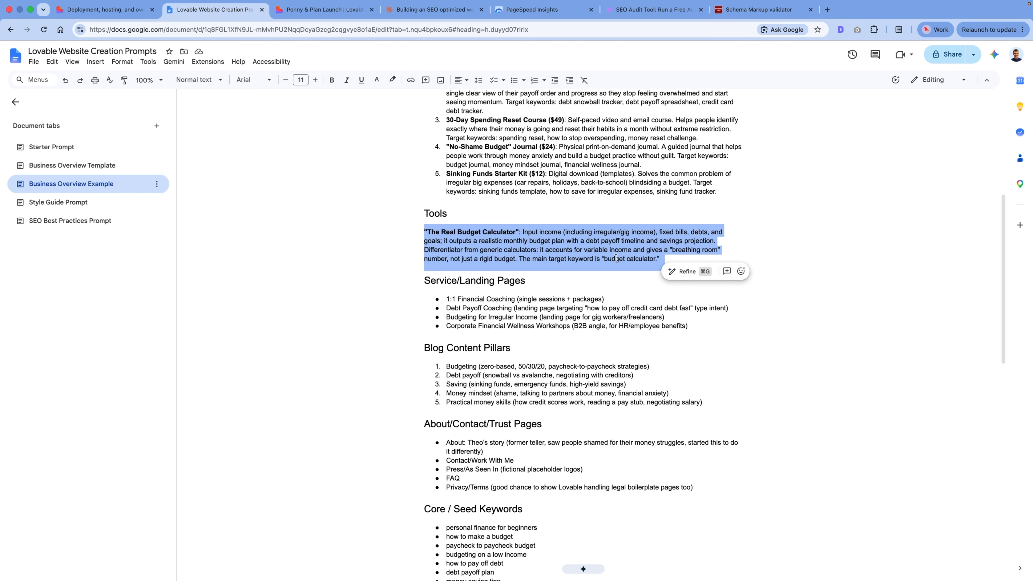
click(618, 203)
key(ctrl+Tab)
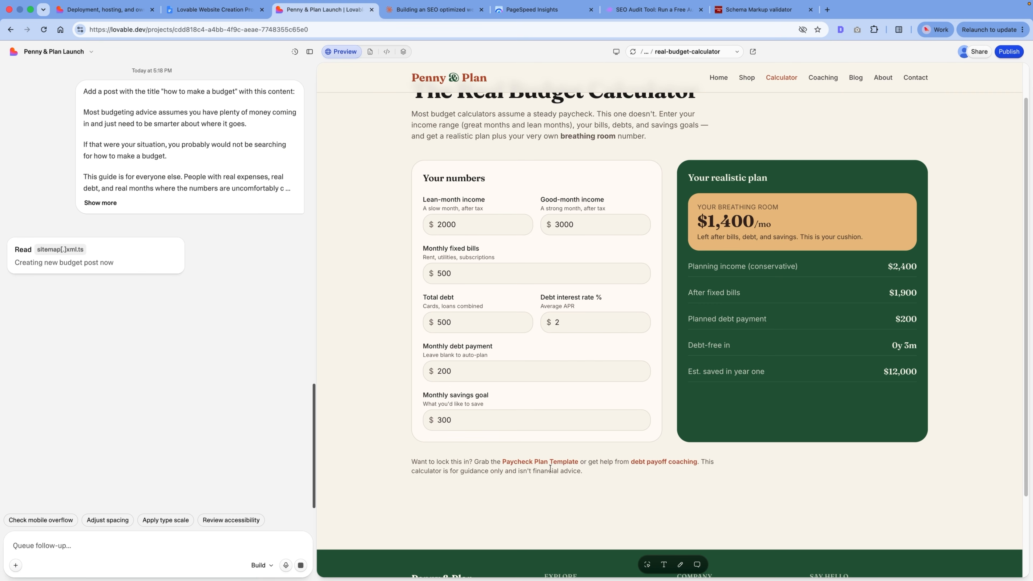
Step: Test the calculator page's Paycheck Plan Template link, go back, and follow its debt payoff coaching link
click(541, 463)
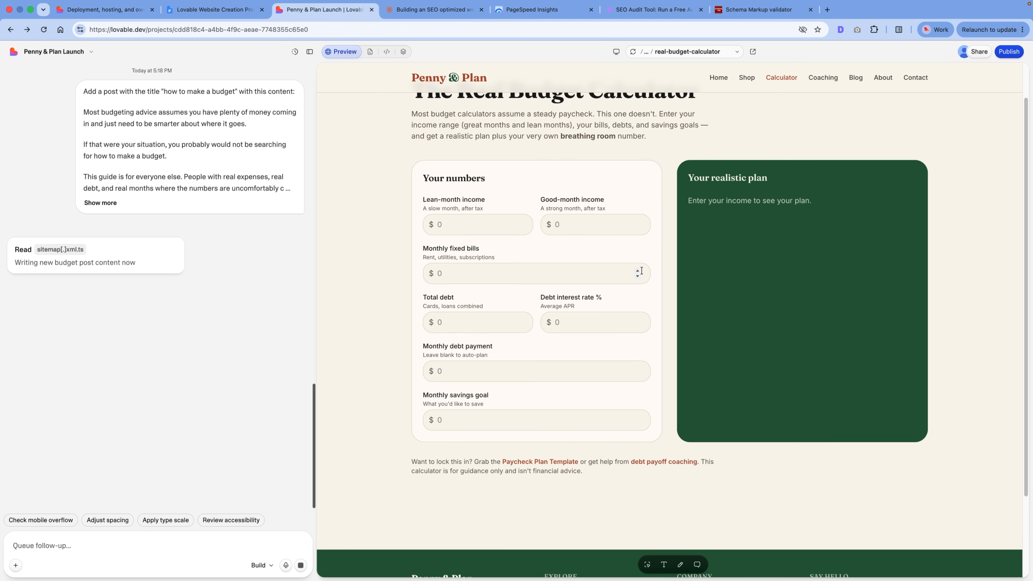
scroll(554, 196, up, 1)
scroll(560, 215, down, 4)
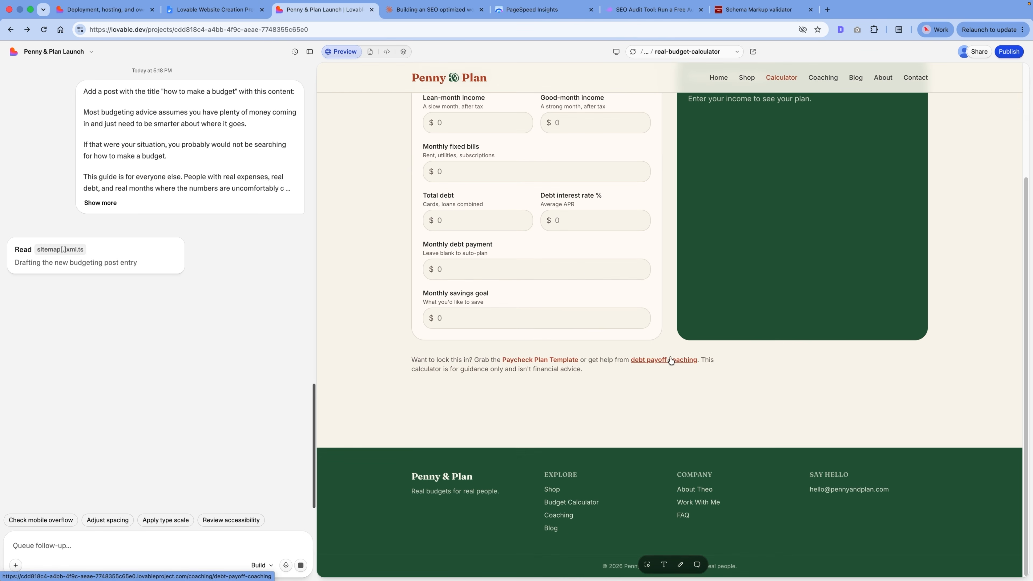
click(671, 360)
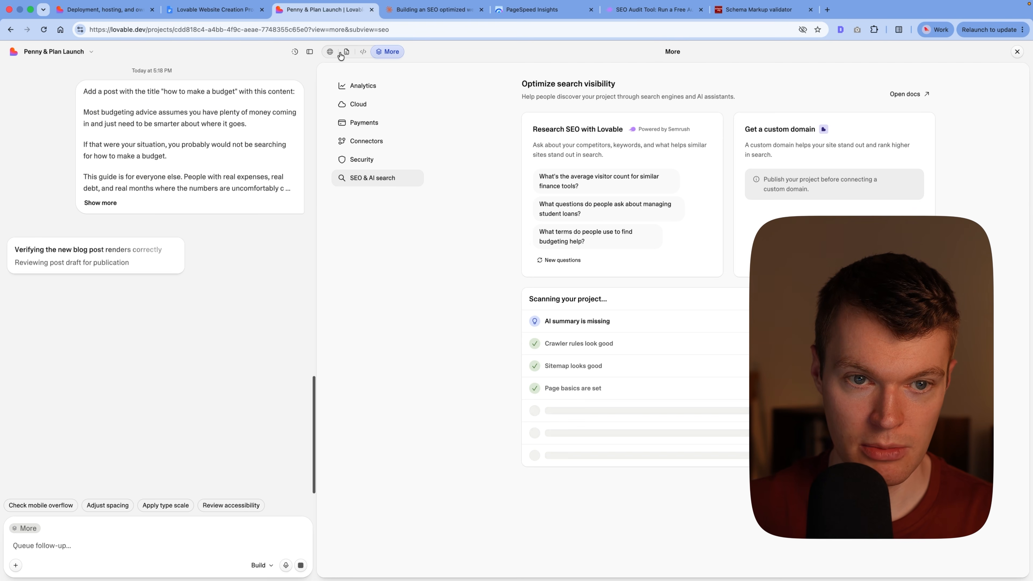
Step: Look through the project's blog preview, code and Files views, and return to the preview
click(331, 52)
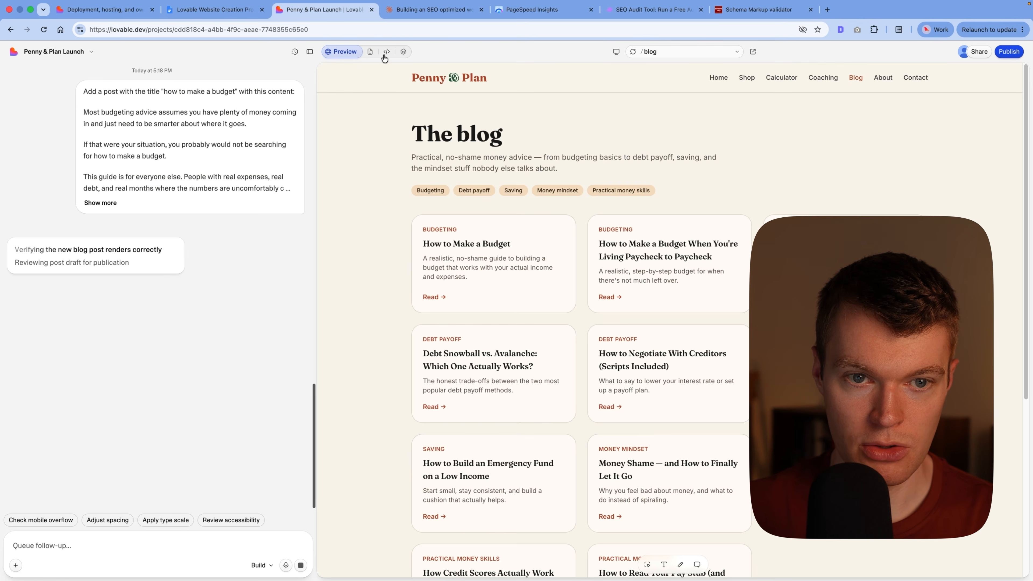
click(385, 53)
click(343, 52)
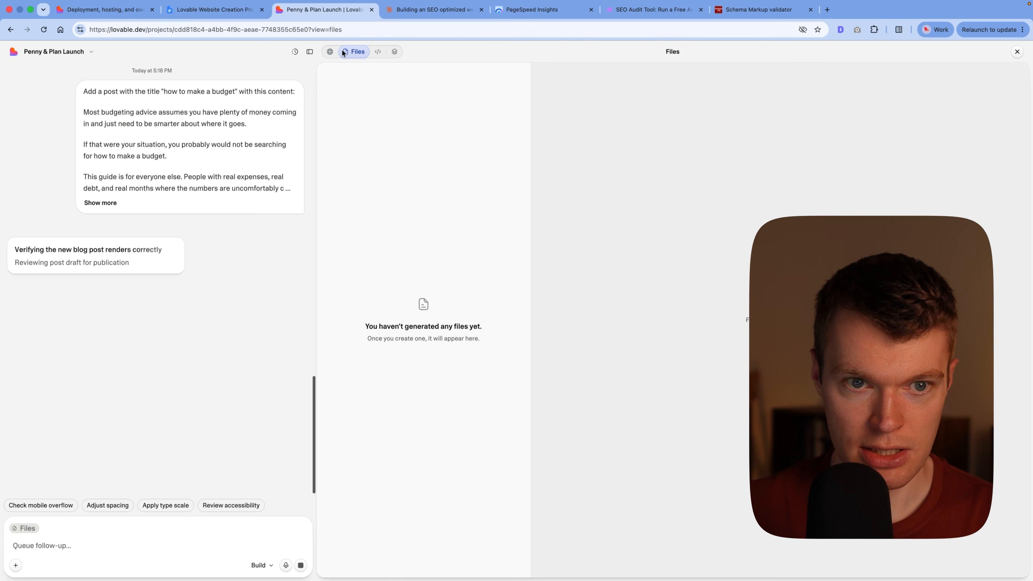
click(330, 51)
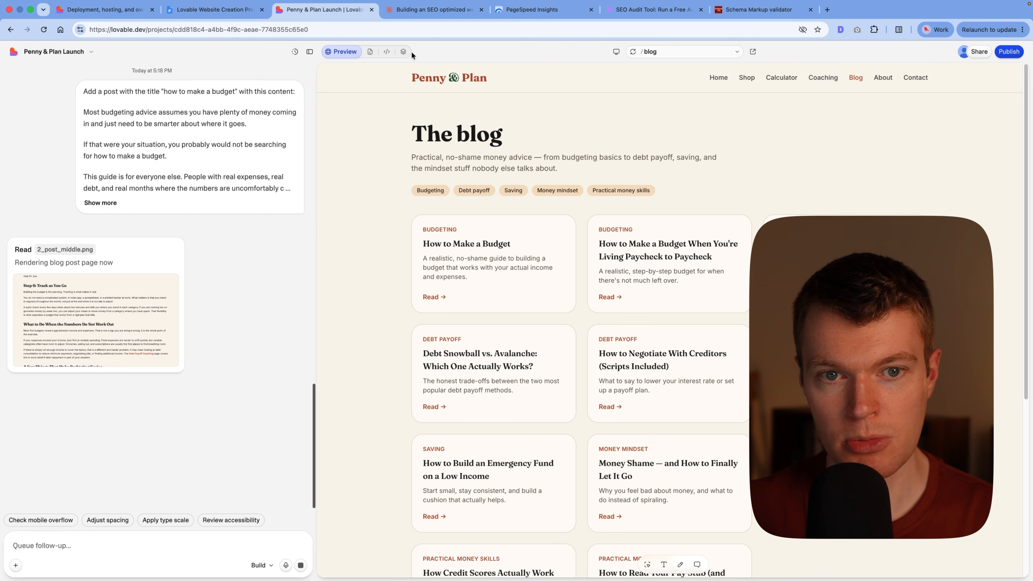
Step: Open the SEO & AI search review, inspect the details of the crawler rules check, and return to the site preview
click(404, 52)
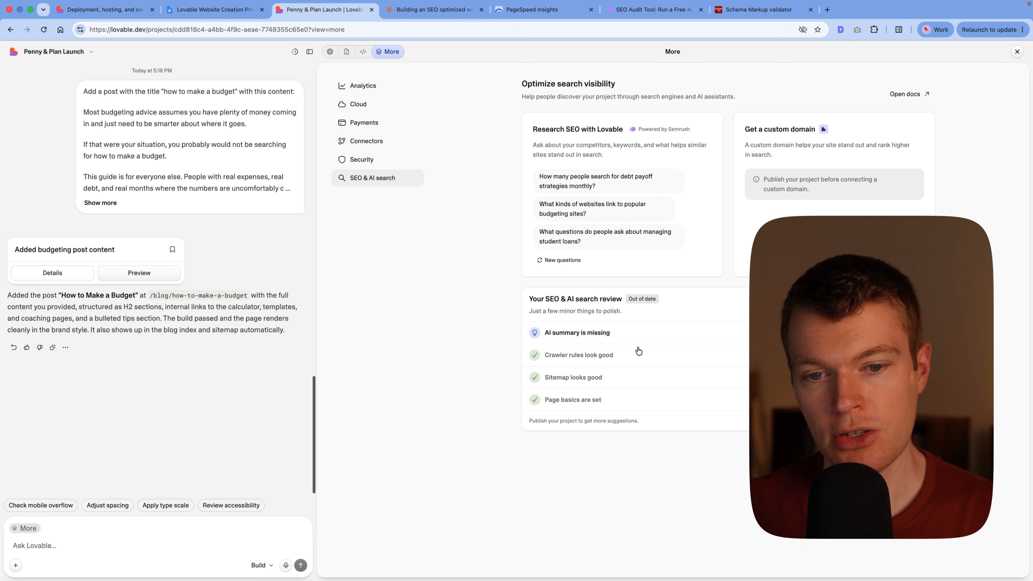
click(675, 362)
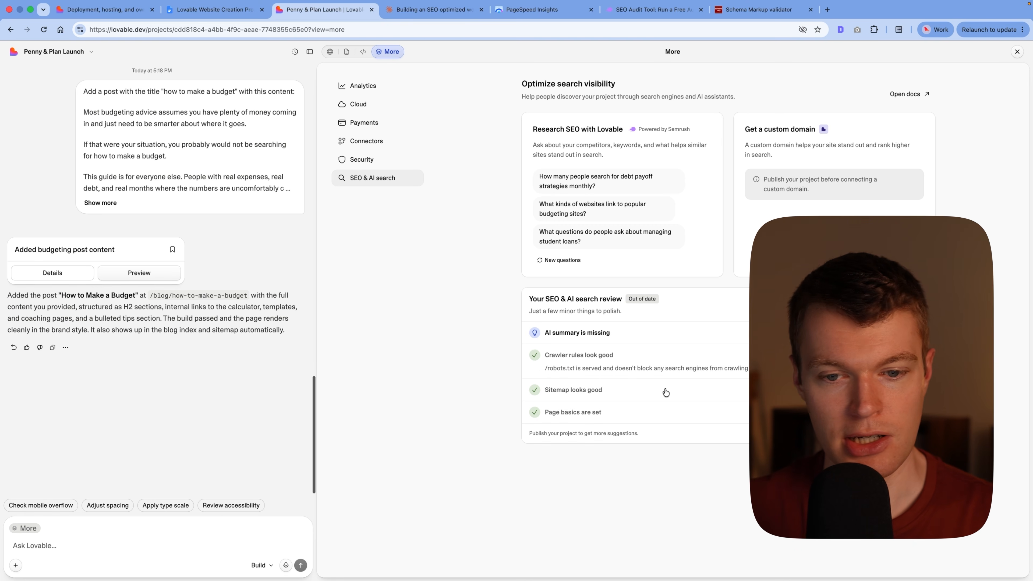
click(678, 360)
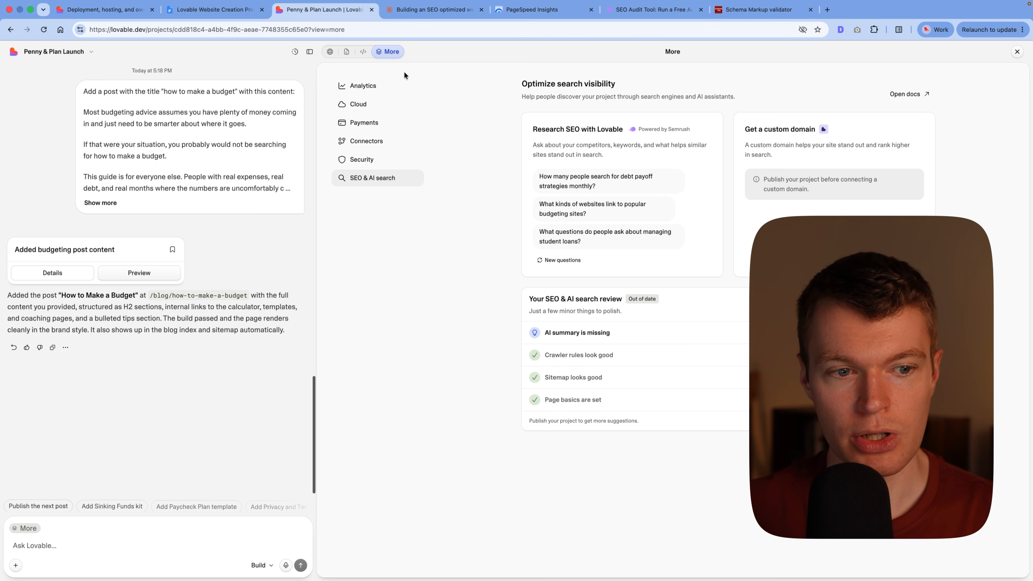
click(331, 52)
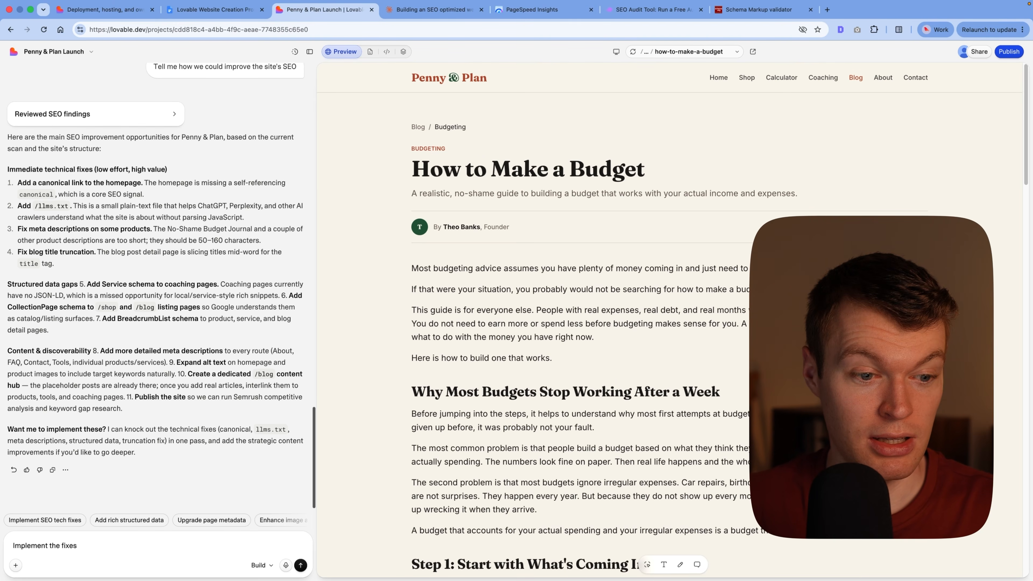
Step: Submit the prompt "Implement the fixes" for the suggested SEO improvements and review the details of the resulting change
key(Return)
scroll(108, 275, up, 5)
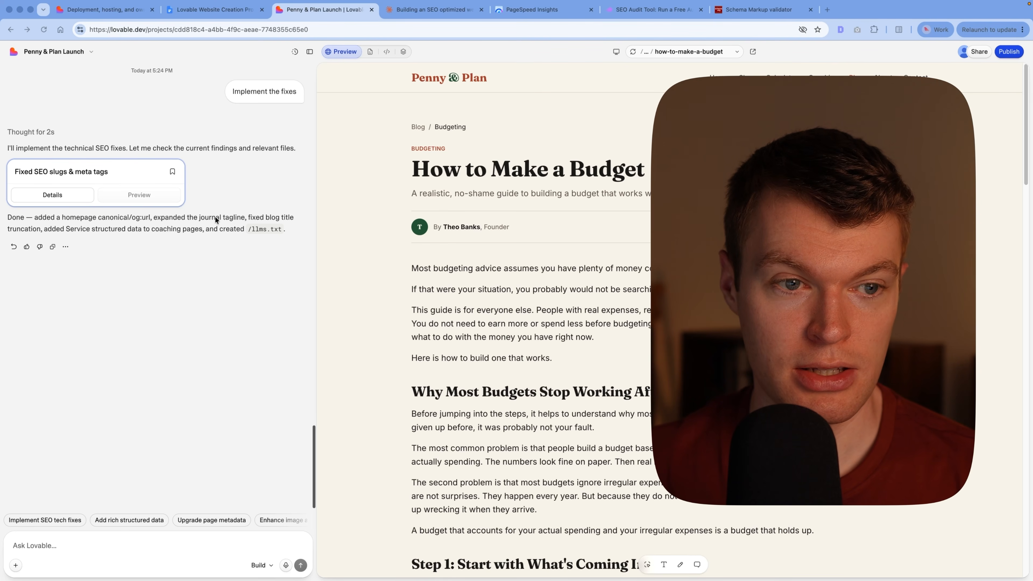
click(52, 195)
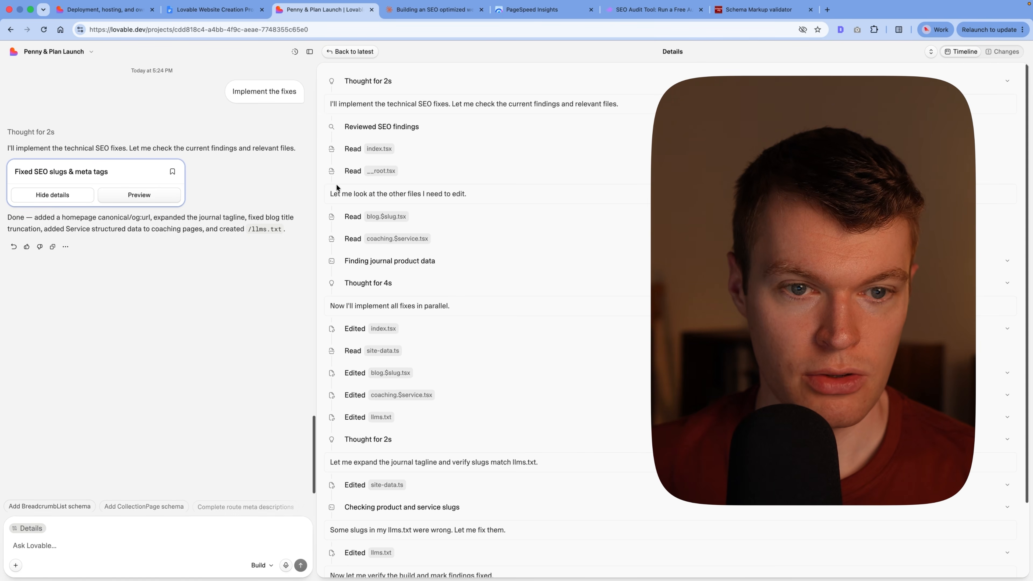
scroll(354, 191, down, 3)
scroll(402, 176, up, 3)
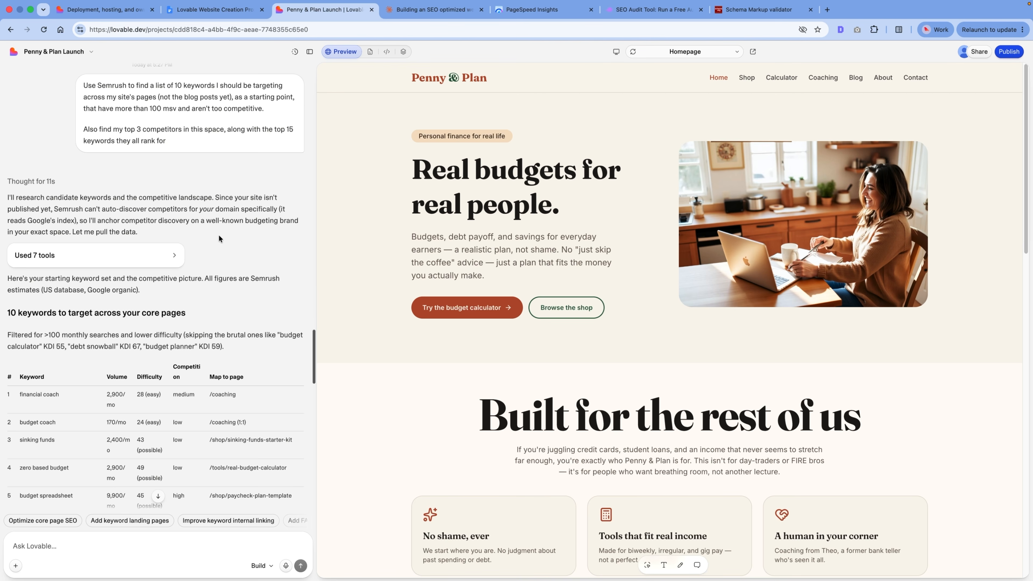
Step: Examine the 10 keywords suggested for the core pages, including their volume, difficulty, competition and mapped pages
scroll(218, 239, down, 3)
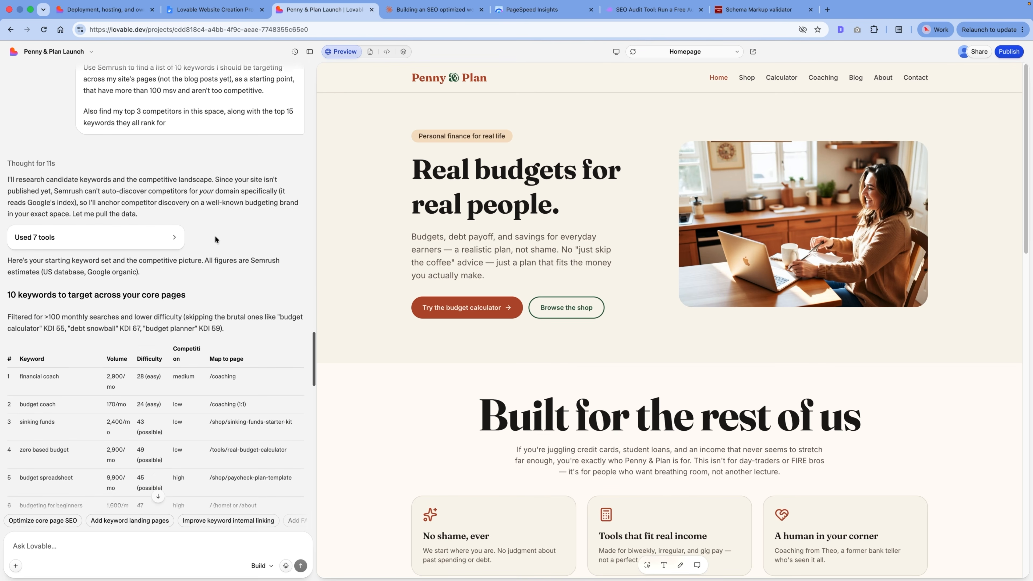
scroll(153, 239, down, 3)
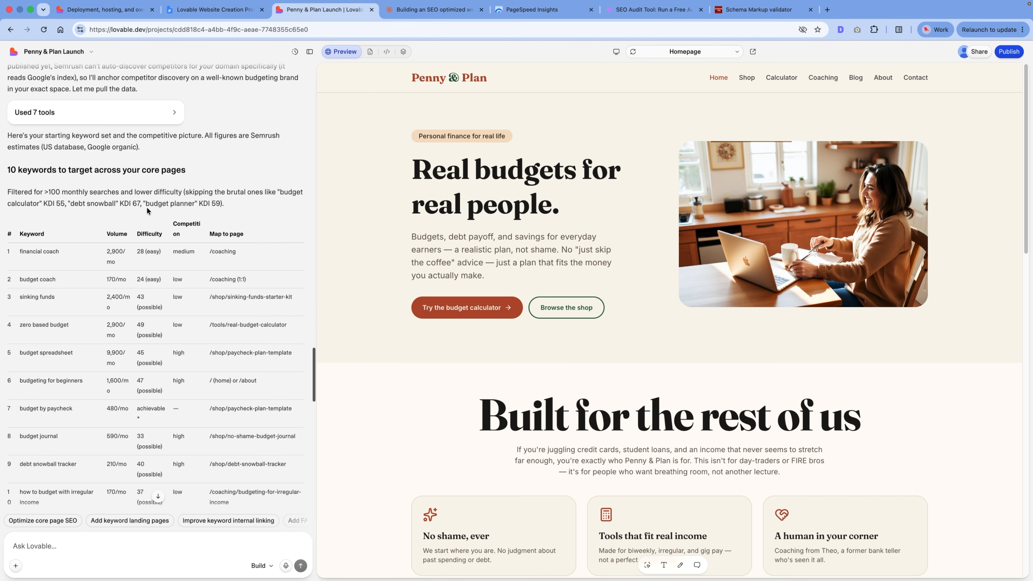
scroll(105, 164, down, 1)
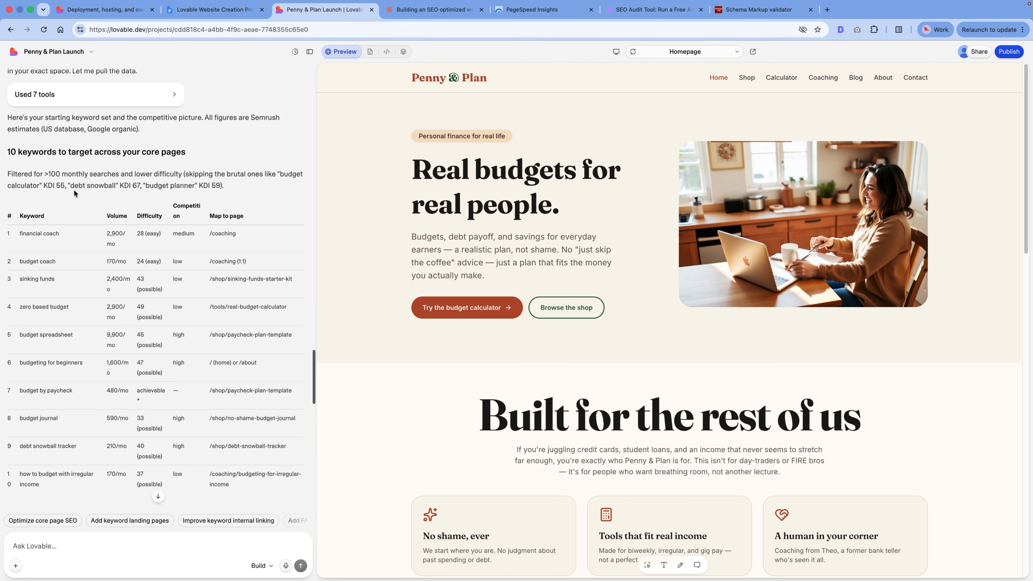
scroll(75, 193, down, 2)
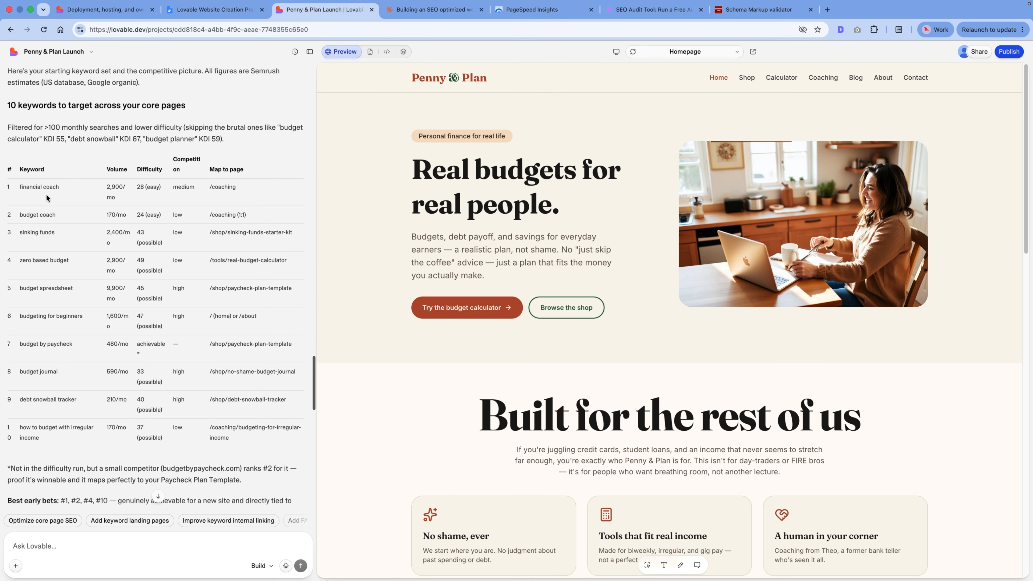
scroll(47, 198, down, 2)
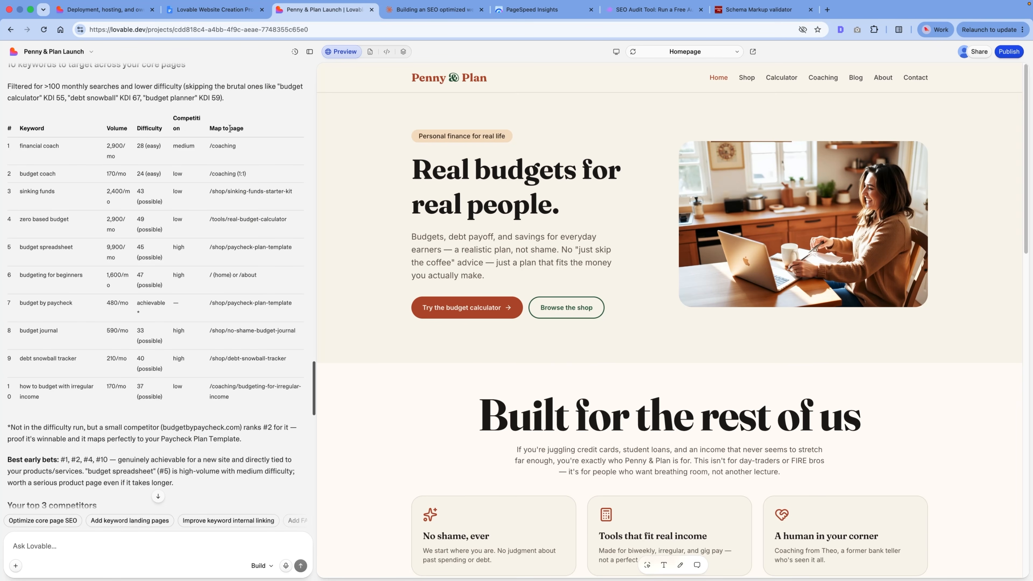
scroll(235, 215, down, 10)
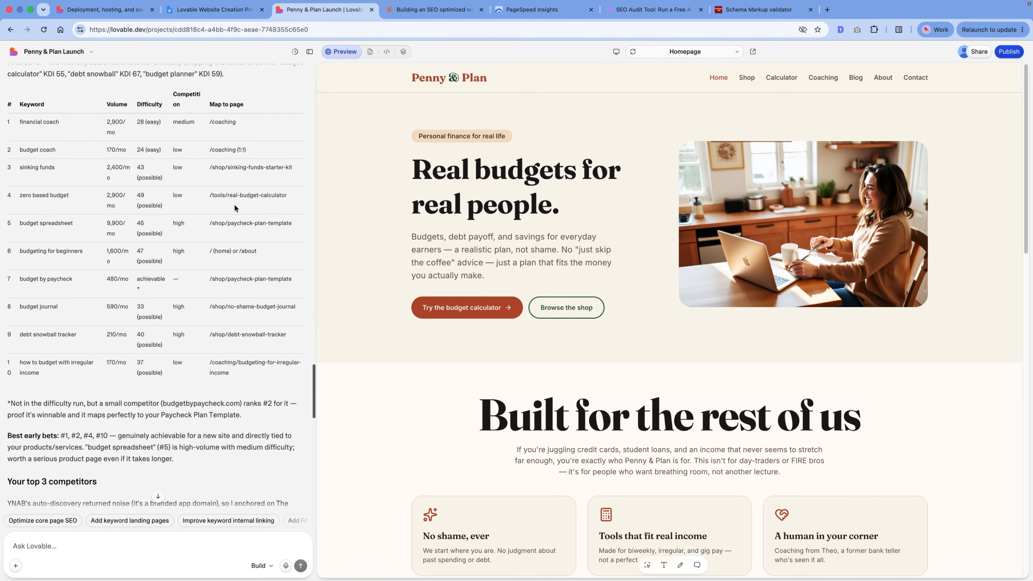
Step: Read the reply's top 3 competitors, the top 15 keywords they rank for and the closing notes on keyword gaps
scroll(52, 186, down, 1)
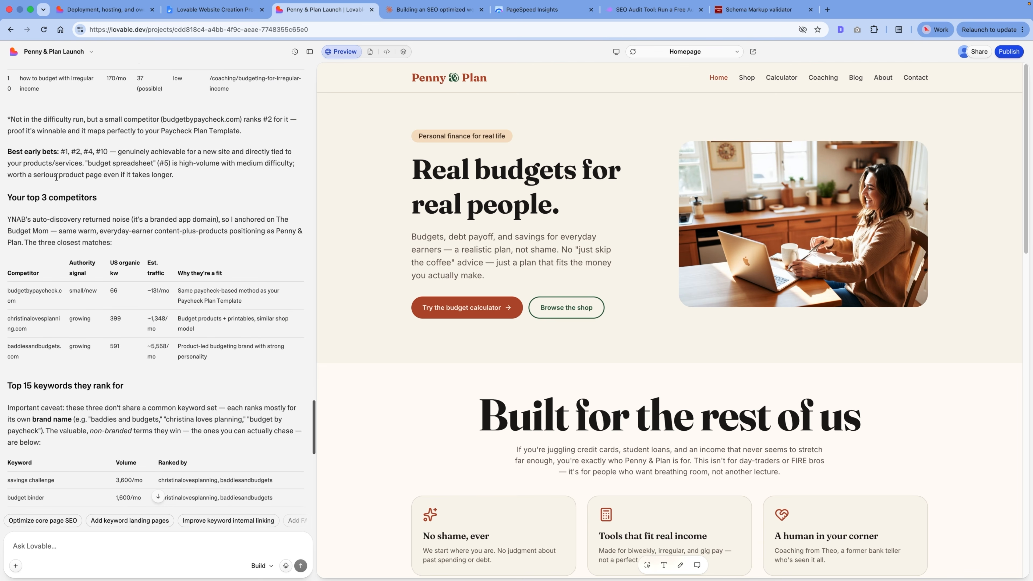
scroll(171, 191, down, 2)
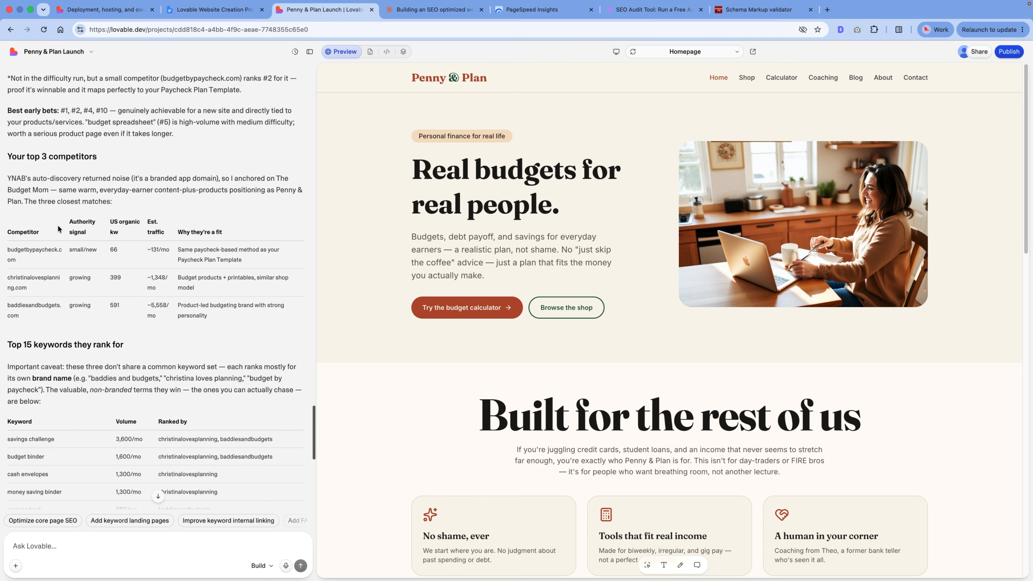
scroll(59, 229, down, 1)
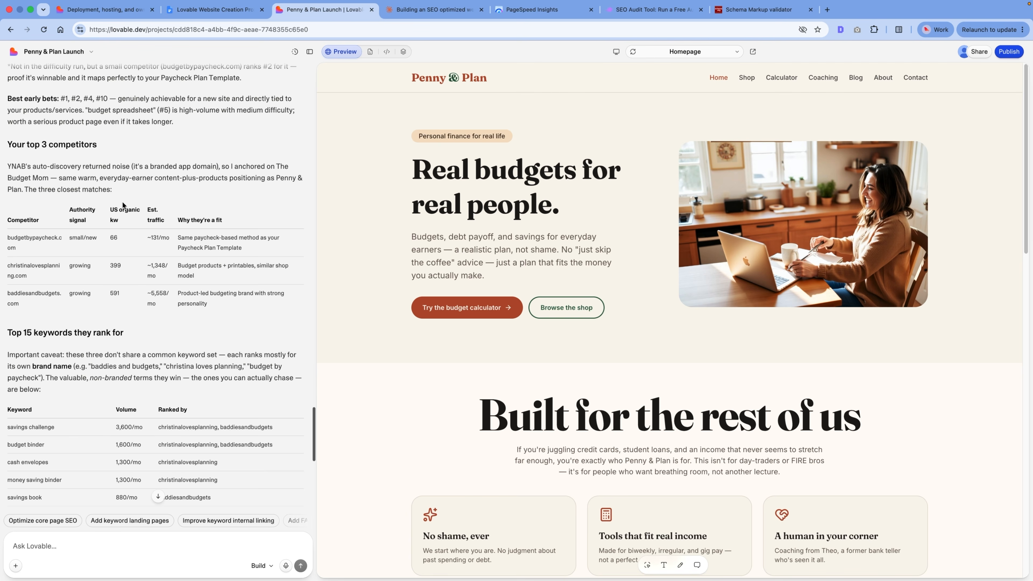
scroll(139, 238, down, 10)
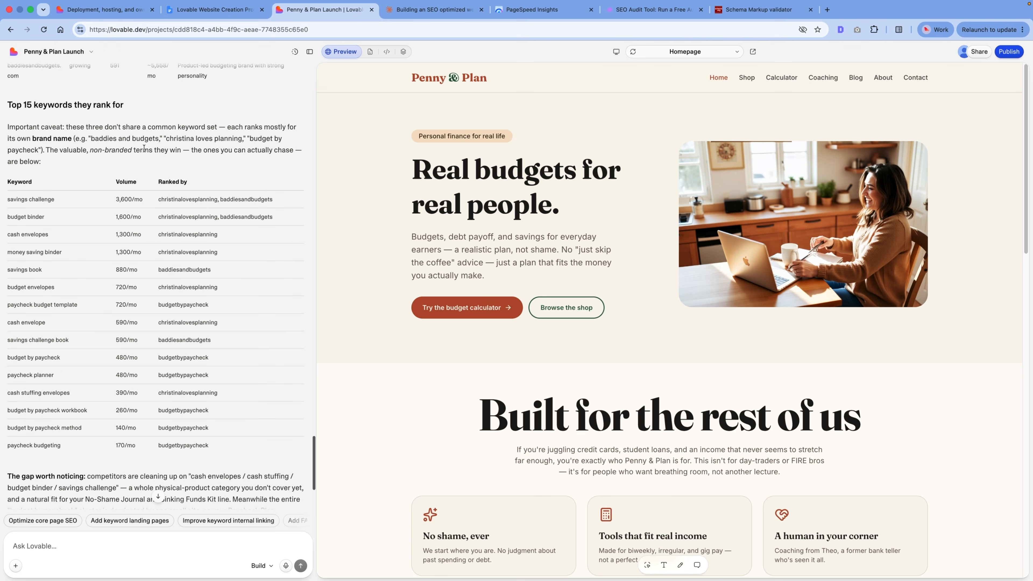
scroll(144, 148, down, 2)
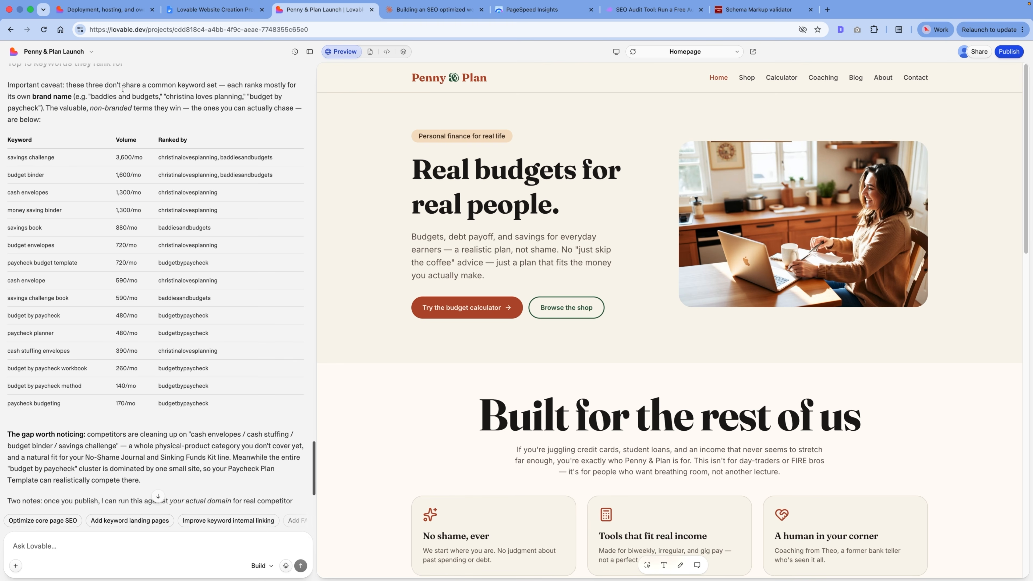
scroll(81, 236, down, 5)
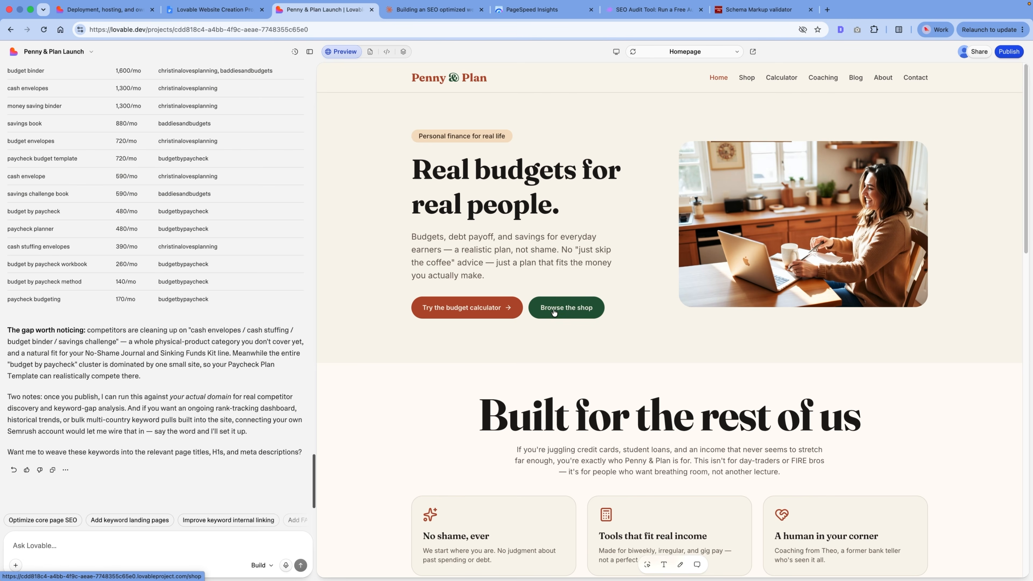
Step: Open the Debt Snowball Tracker product from the shop and look over its page down to the footer
click(553, 312)
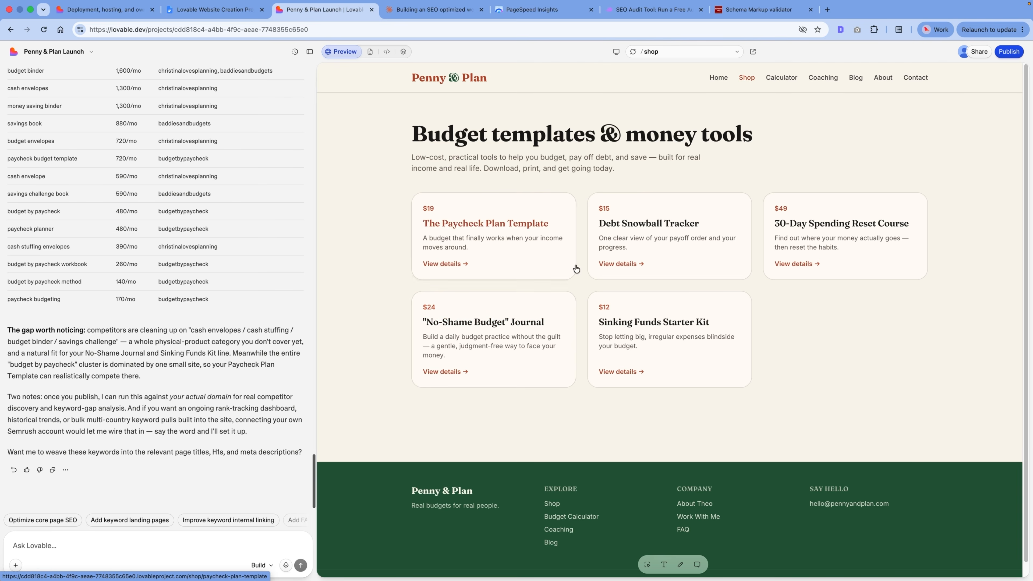
click(626, 249)
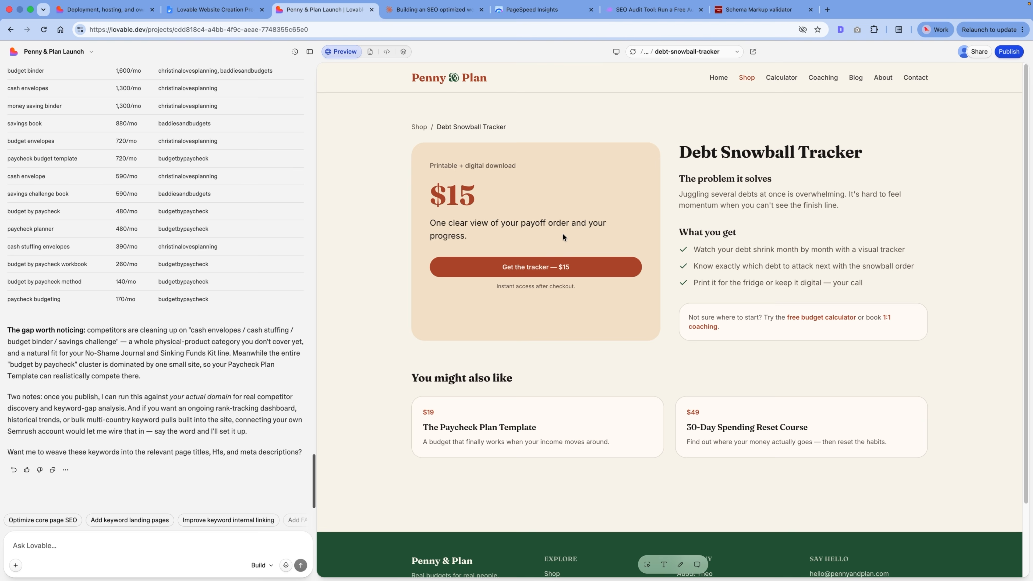
scroll(663, 311, down, 3)
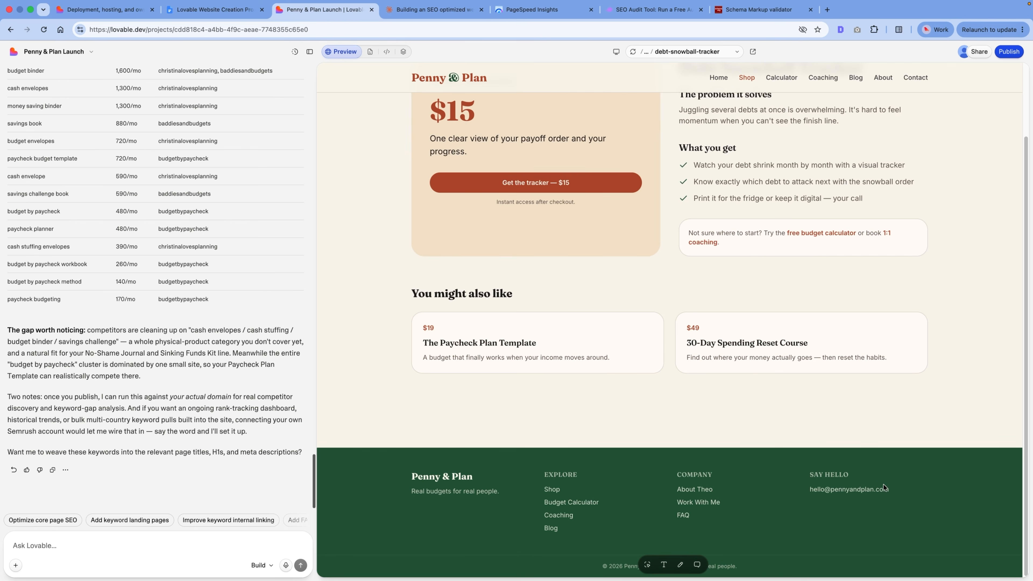
Step: Start publishing the site and shorten its website URL to penny-and-plan.lovable.app
scroll(787, 385, up, 3)
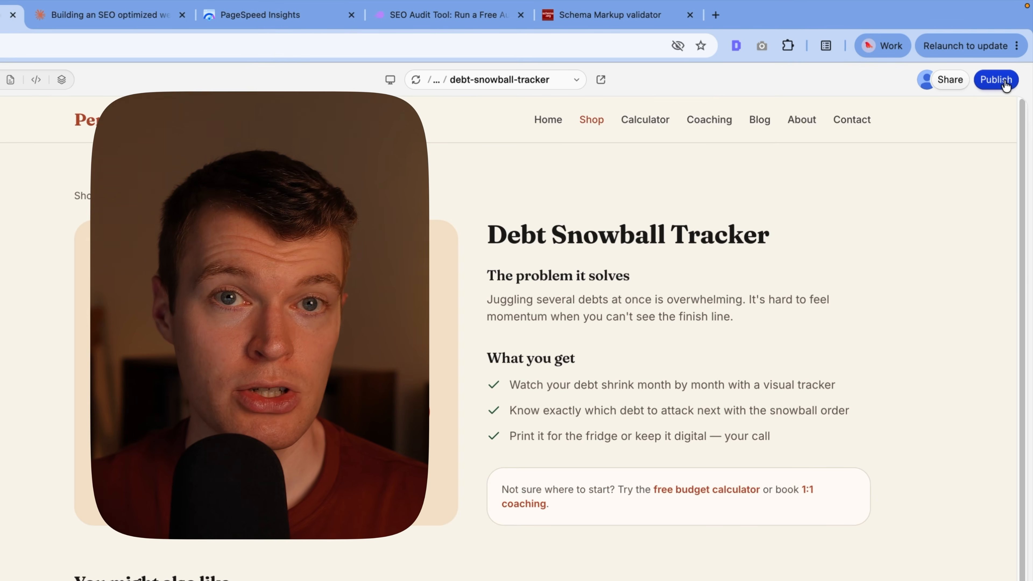
click(996, 80)
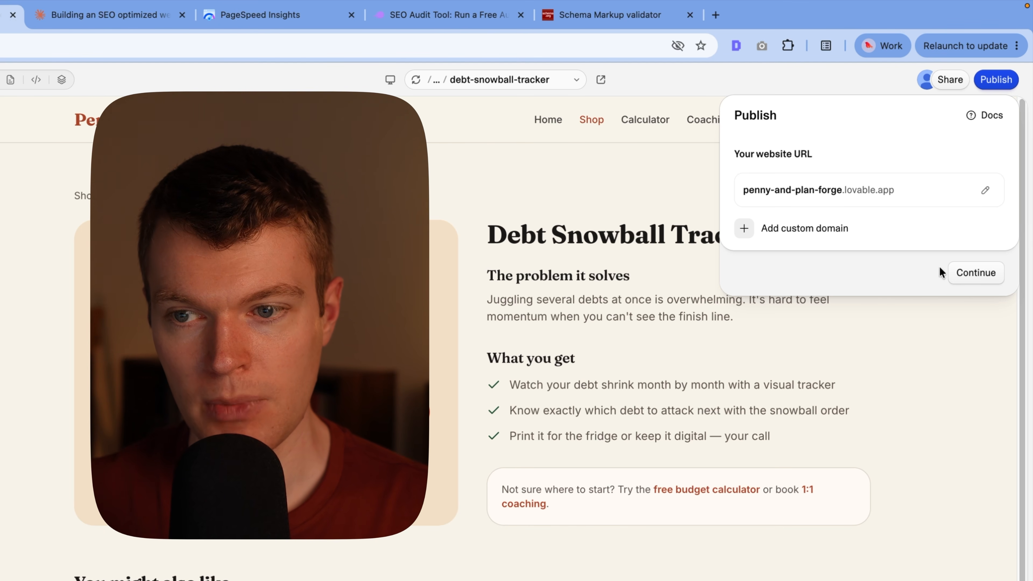
click(847, 187)
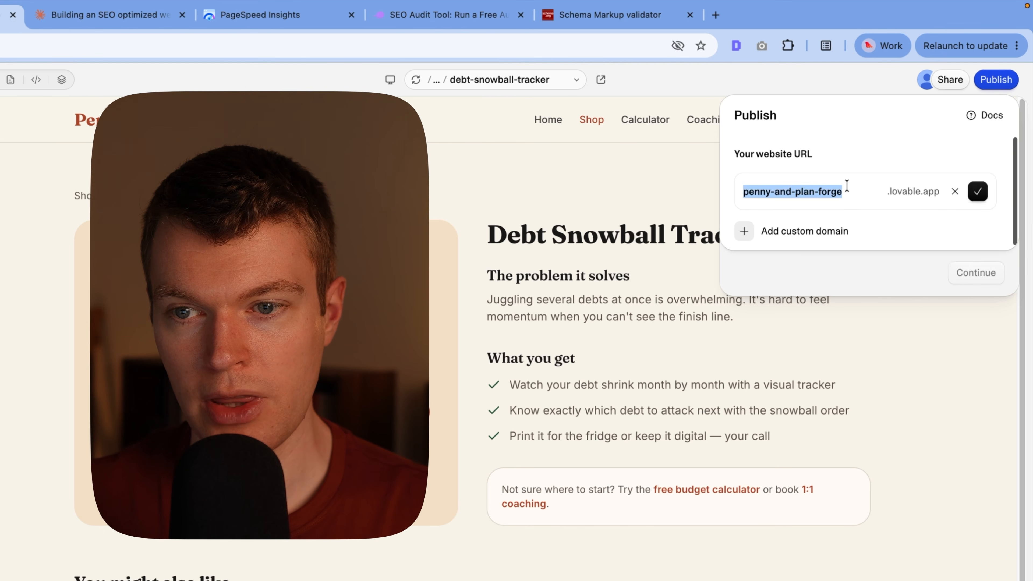
click(888, 199)
key(alt+shift+Left)
key(BackSpace)
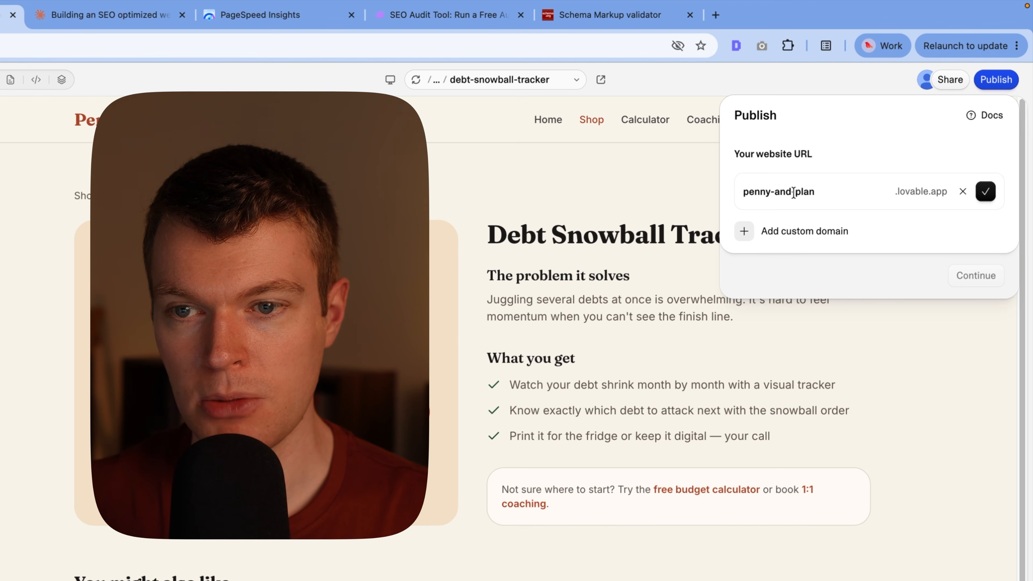
click(984, 197)
Step: Keep public visibility and the existing website info in the publish setup, and start the deep security scan
click(976, 275)
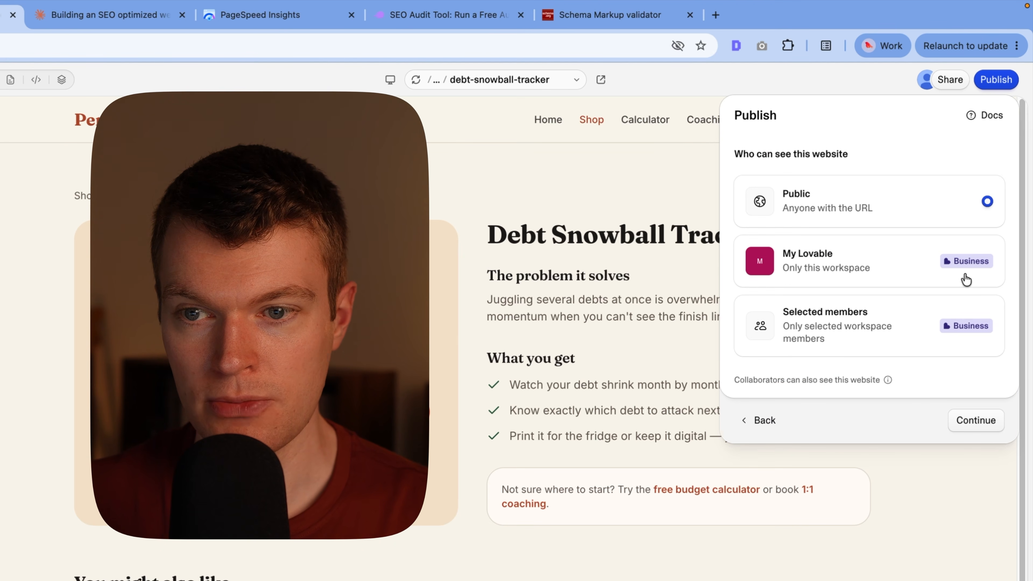
click(976, 420)
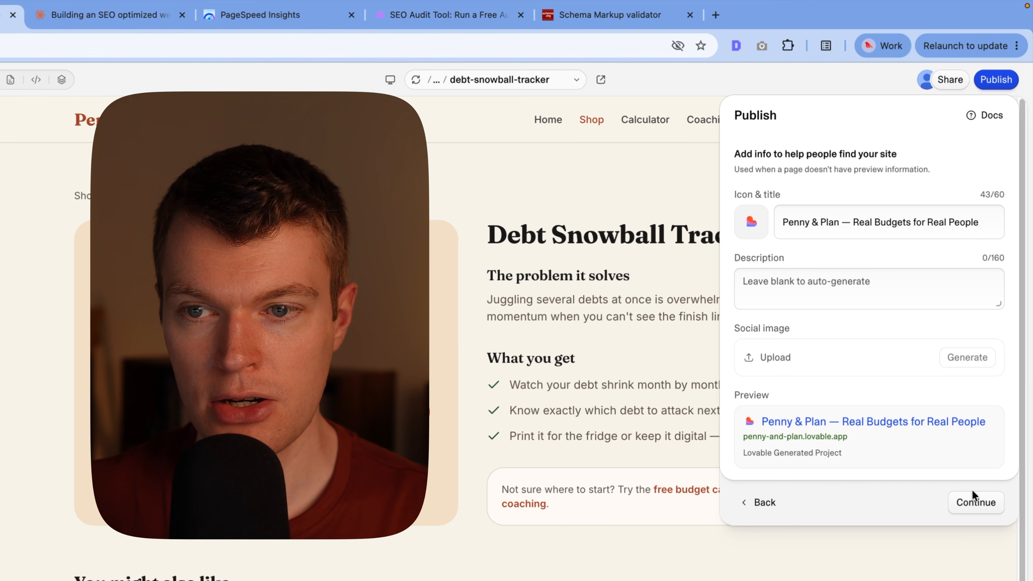
click(976, 503)
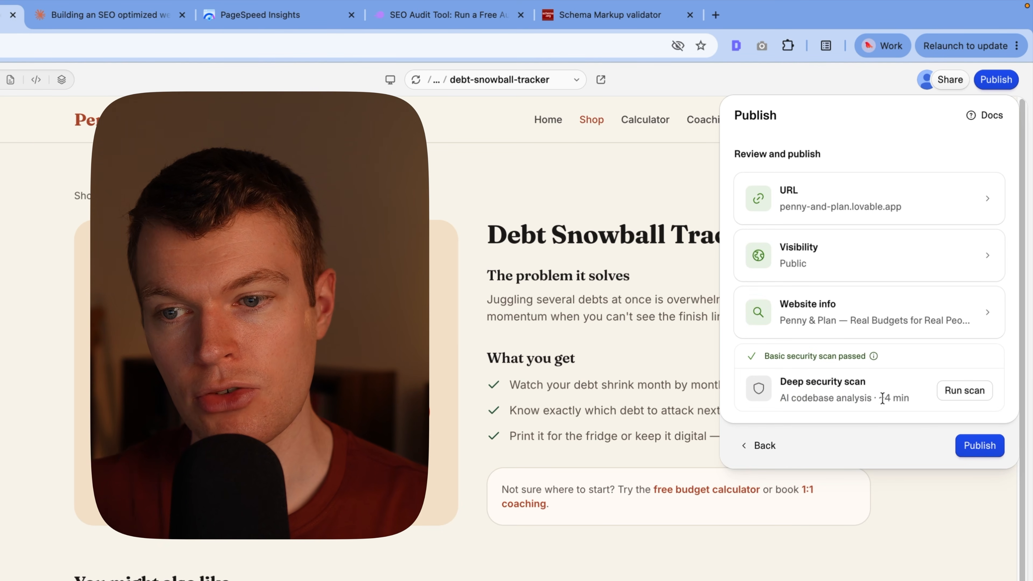
click(944, 392)
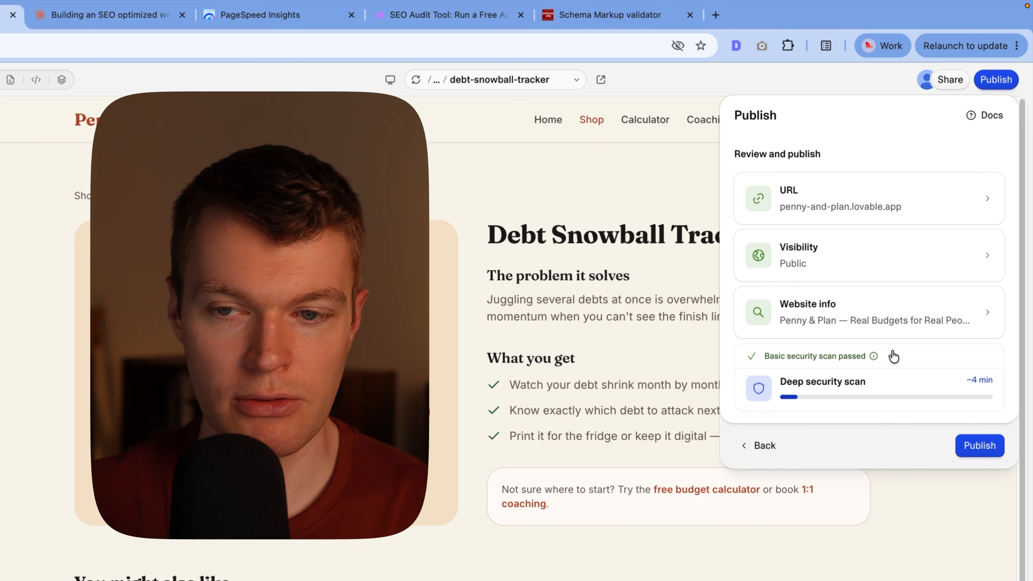
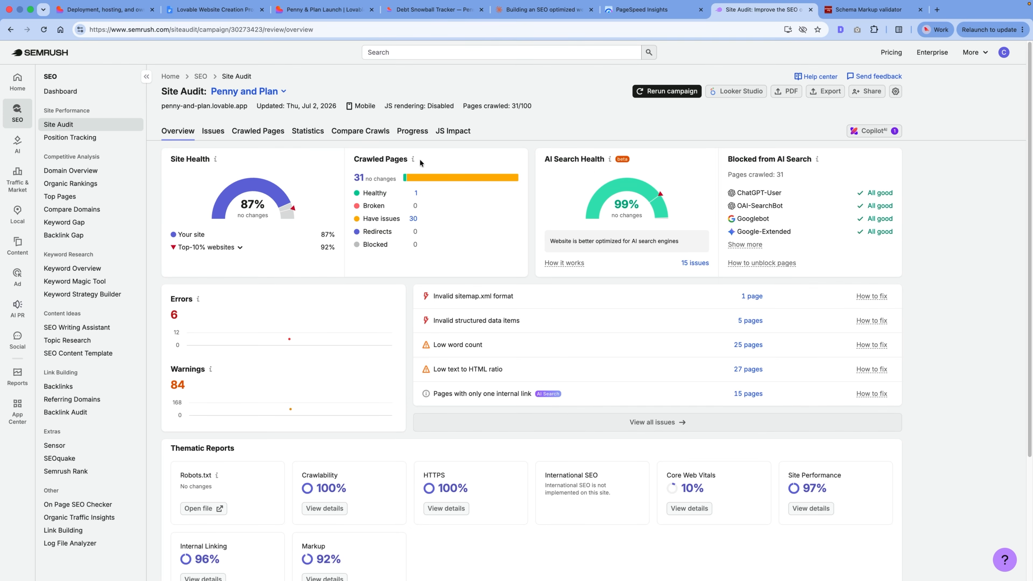
Step: Check the sitemap.xml paths behind the site audit's sitemap issue and ask Lovable to "use absolute urls for the sitemap"
click(217, 140)
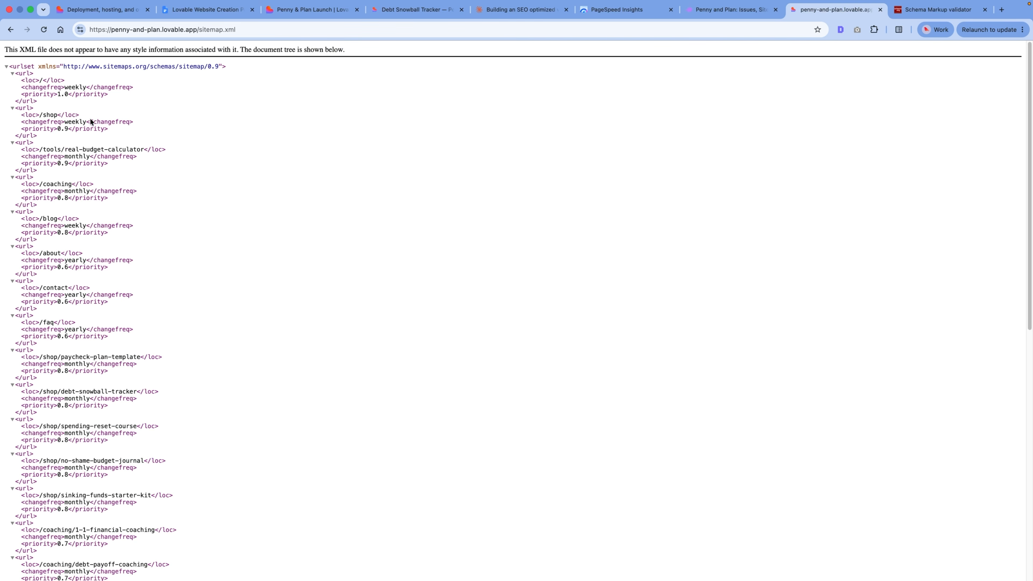
drag(55, 150, 143, 147)
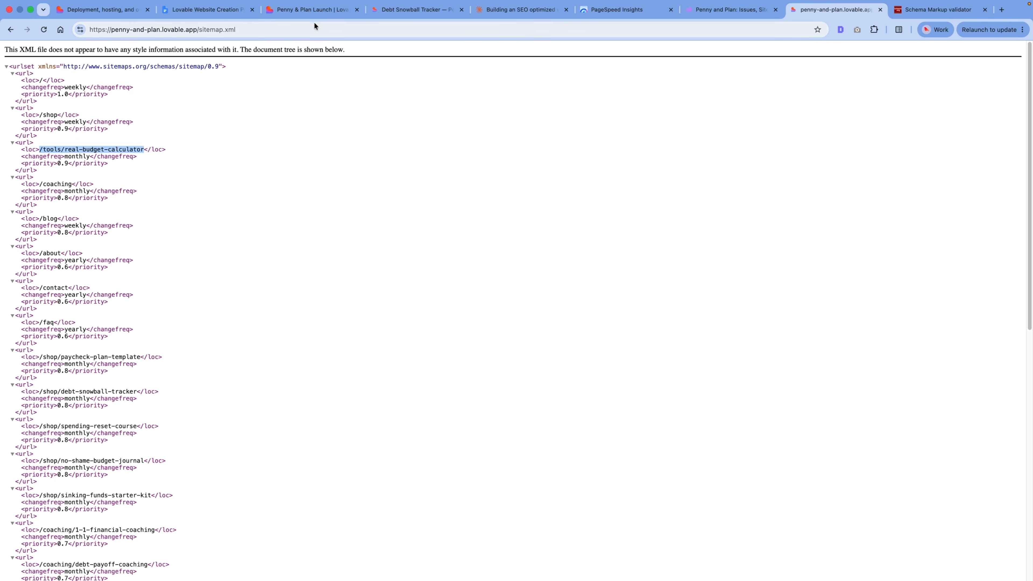
click(309, 10)
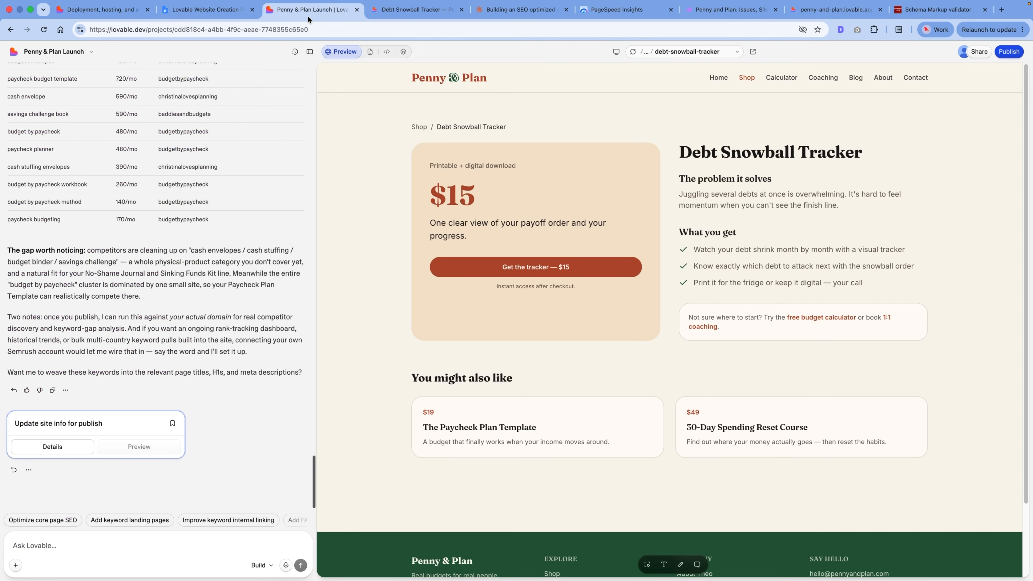
click(87, 543)
text(use absolute urls for the sitemap)
key(Return)
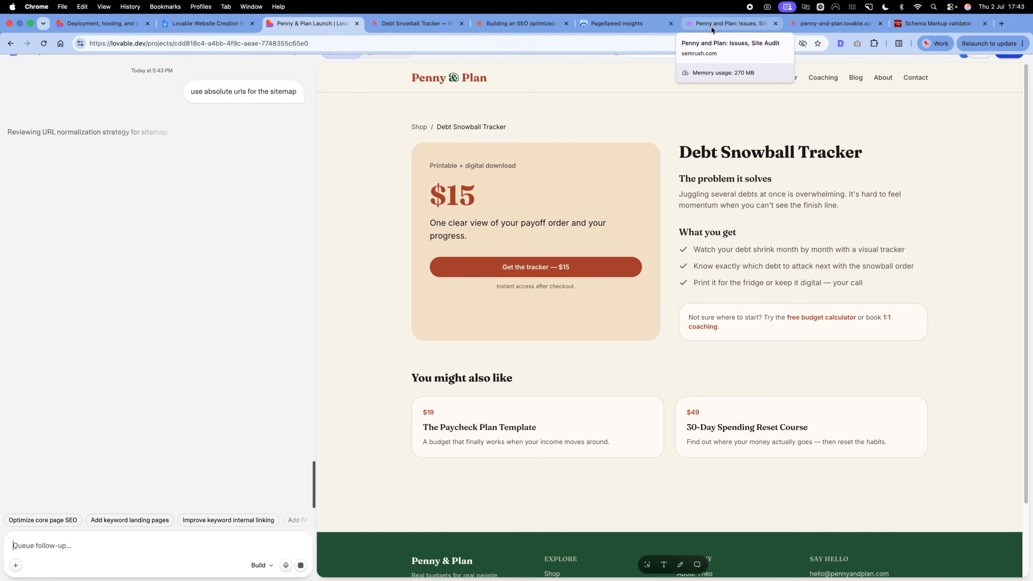
Step: Return to the Semrush audit, inspect the outgoing external links with nofollow attributes, and go back to all issues
click(697, 26)
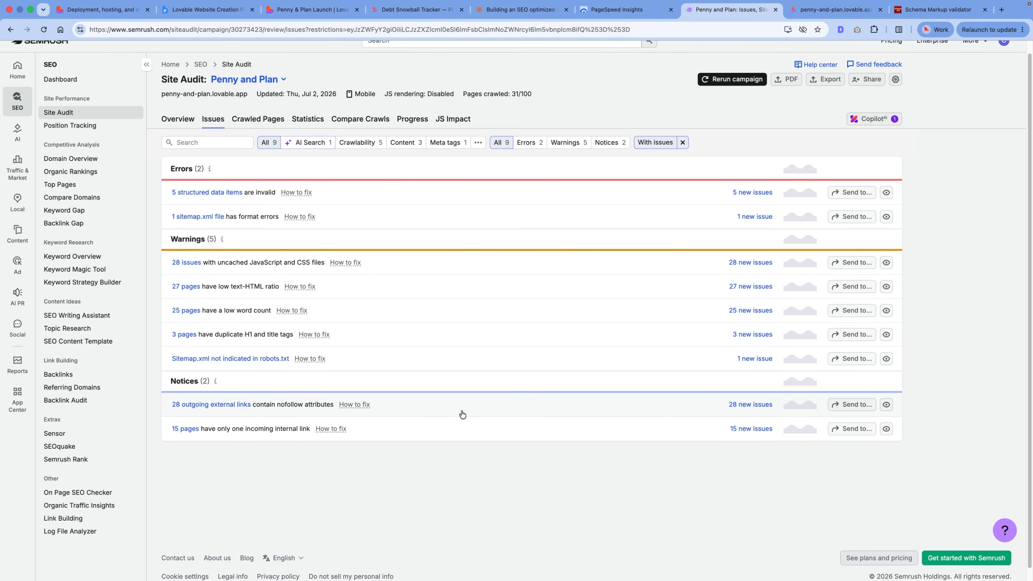
click(399, 408)
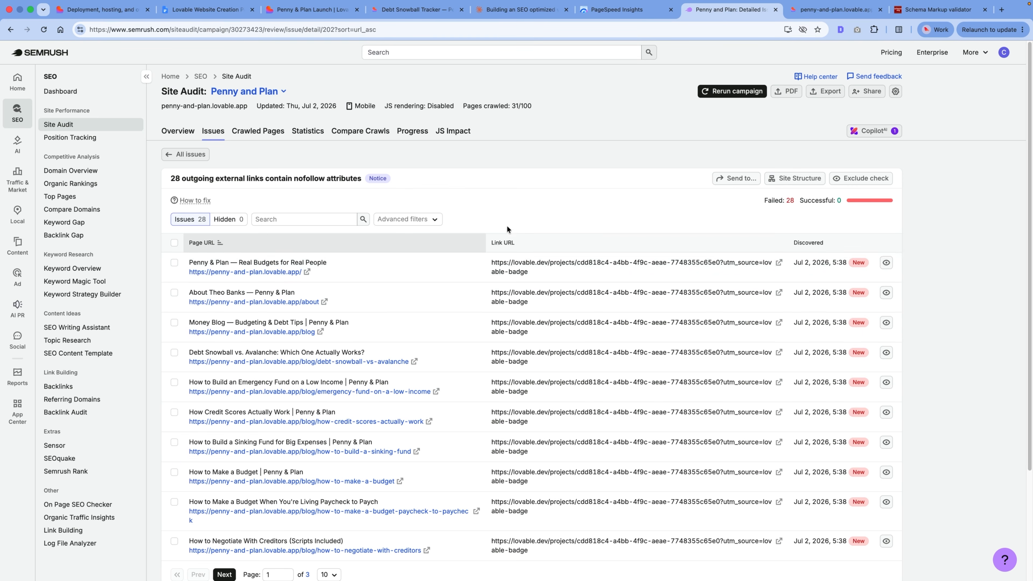
click(191, 155)
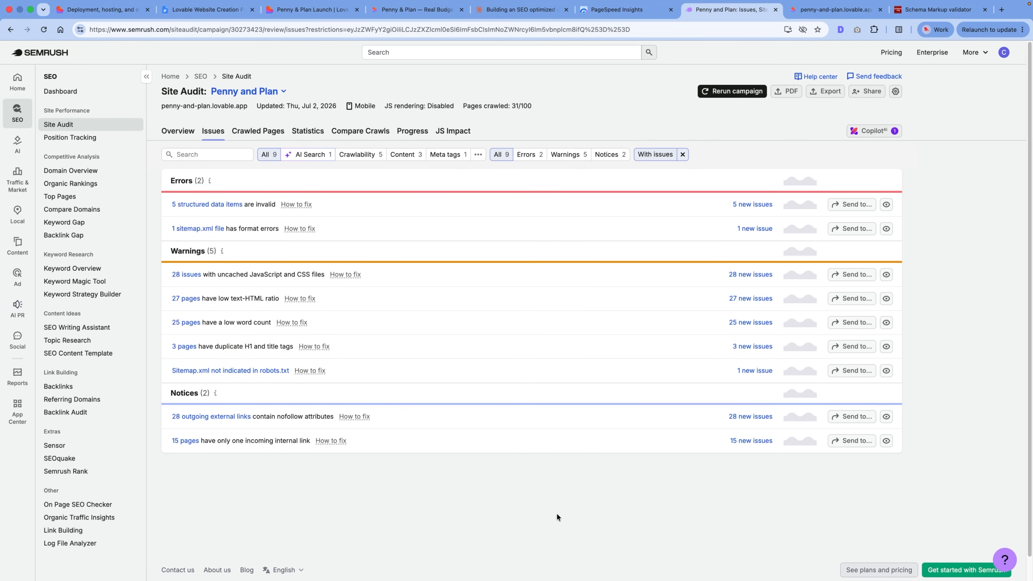
Step: Read the fix guidance for the invalid structured data items and the sitemap.xml format error
click(296, 204)
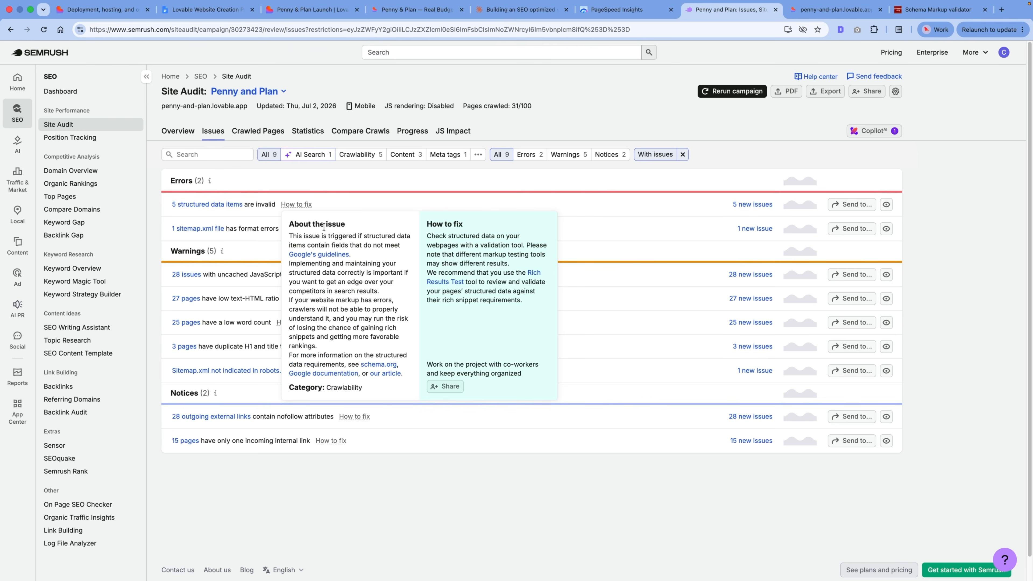
click(297, 204)
click(300, 228)
click(509, 522)
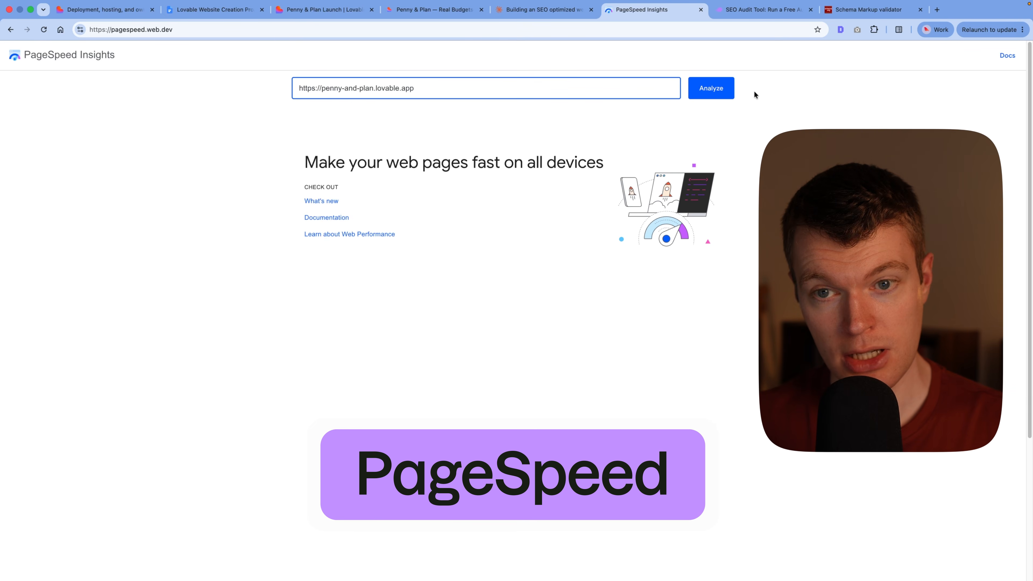
click(727, 95)
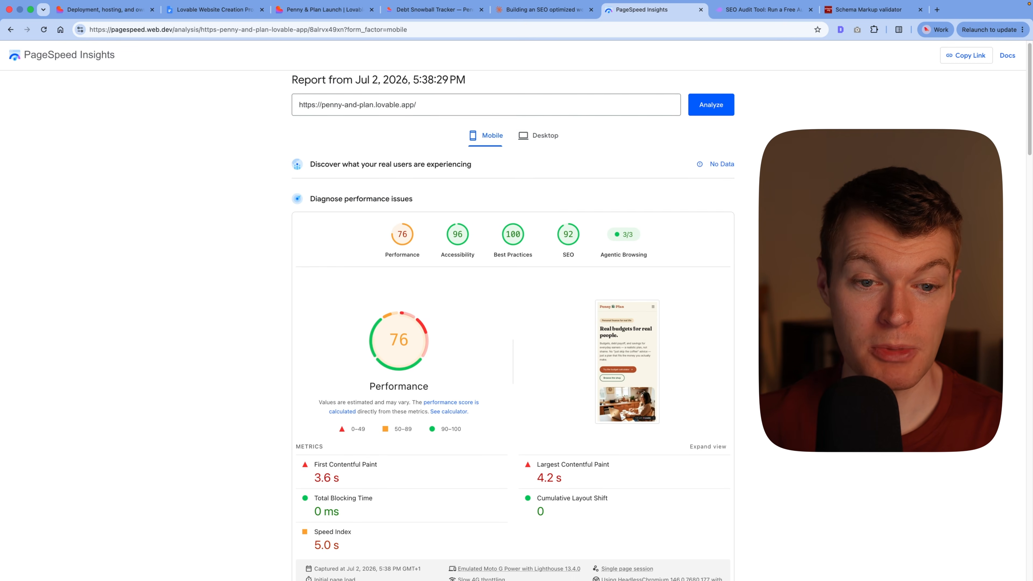
scroll(752, 338, down, 1)
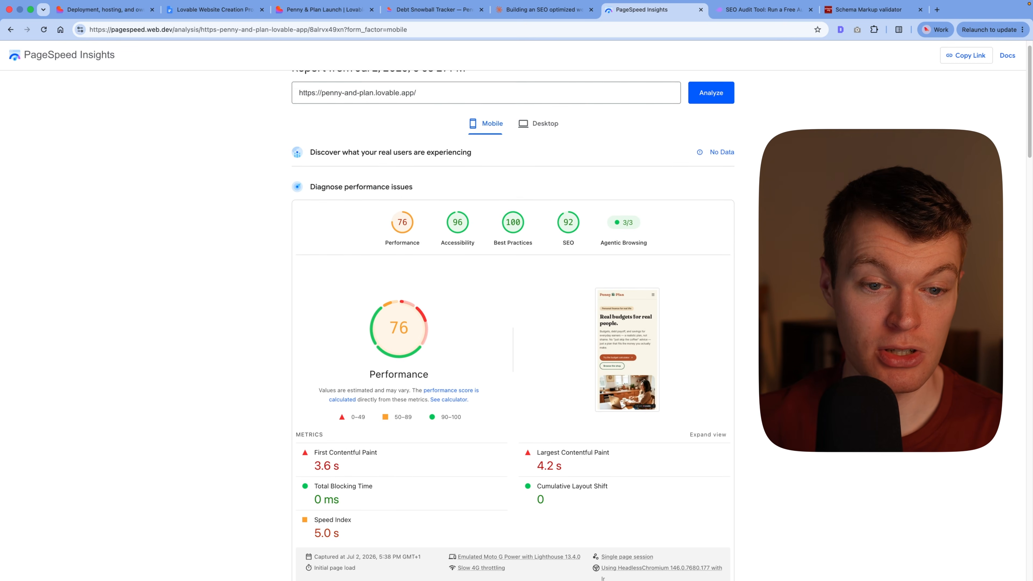
scroll(335, 277, down, 1)
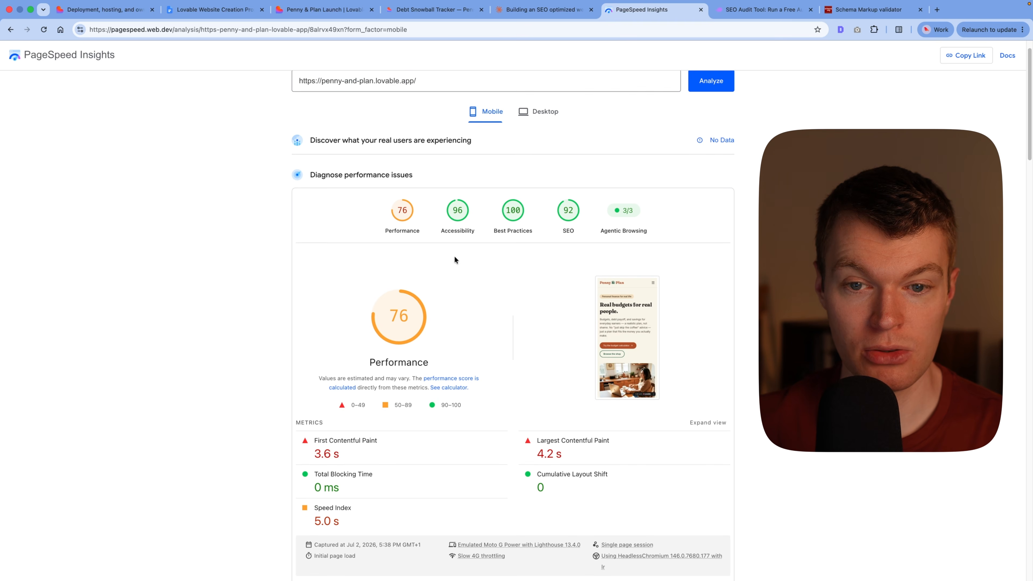
scroll(564, 252, down, 5)
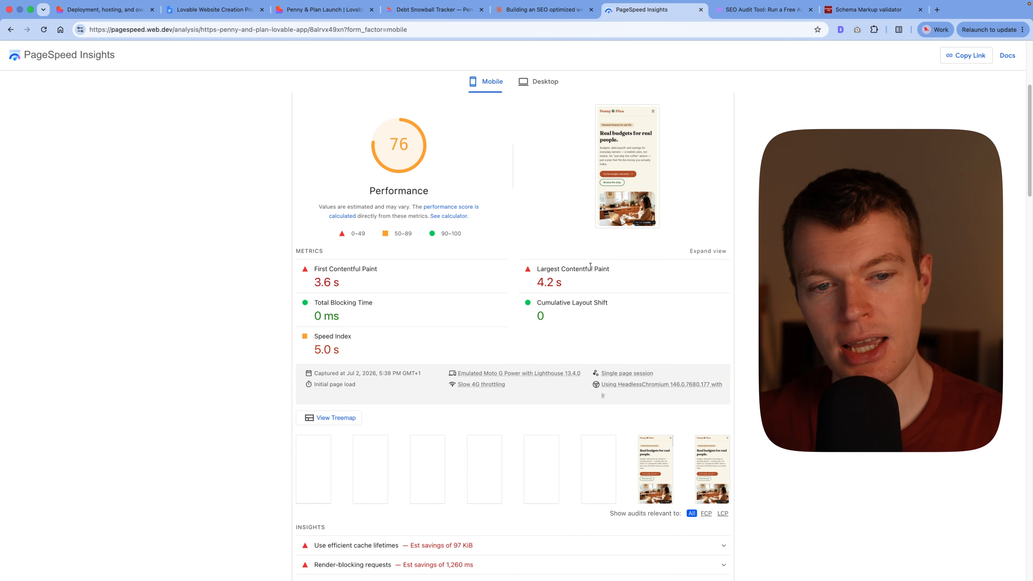
scroll(591, 267, down, 6)
scroll(512, 326, up, 4)
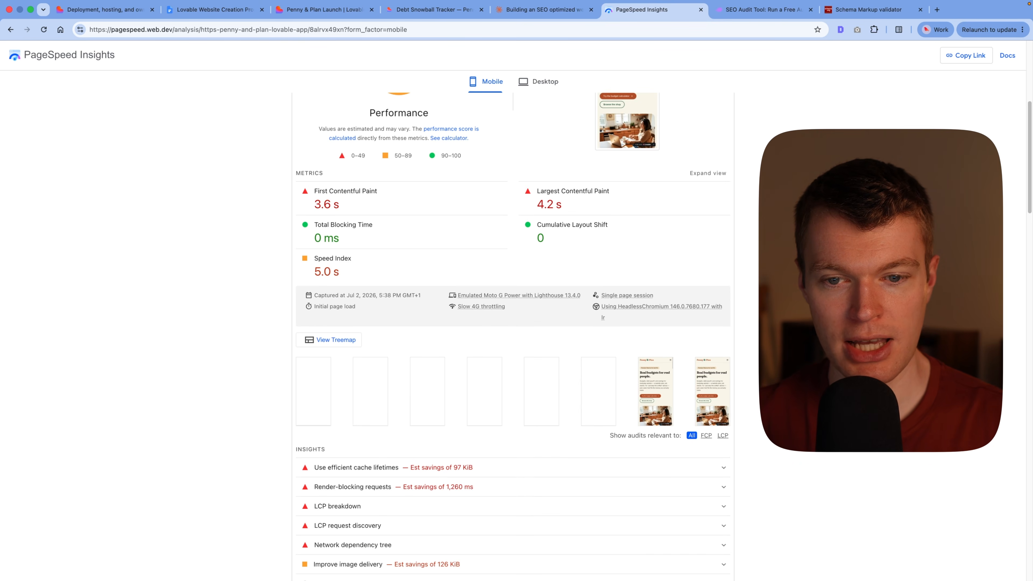
Step: Look through the performance insights and inspect the details of the LCP breakdown
scroll(383, 366, down, 6)
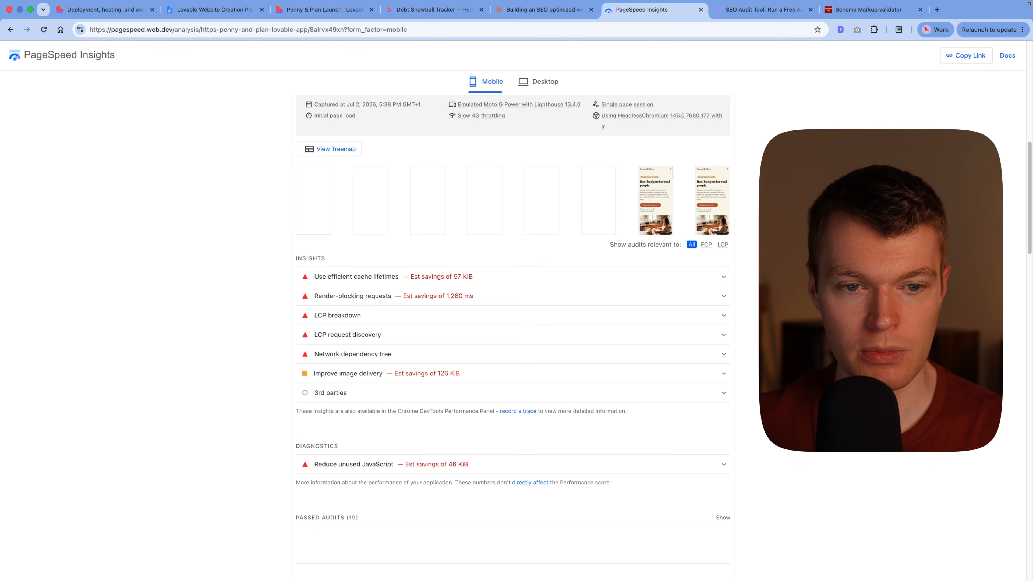
click(366, 315)
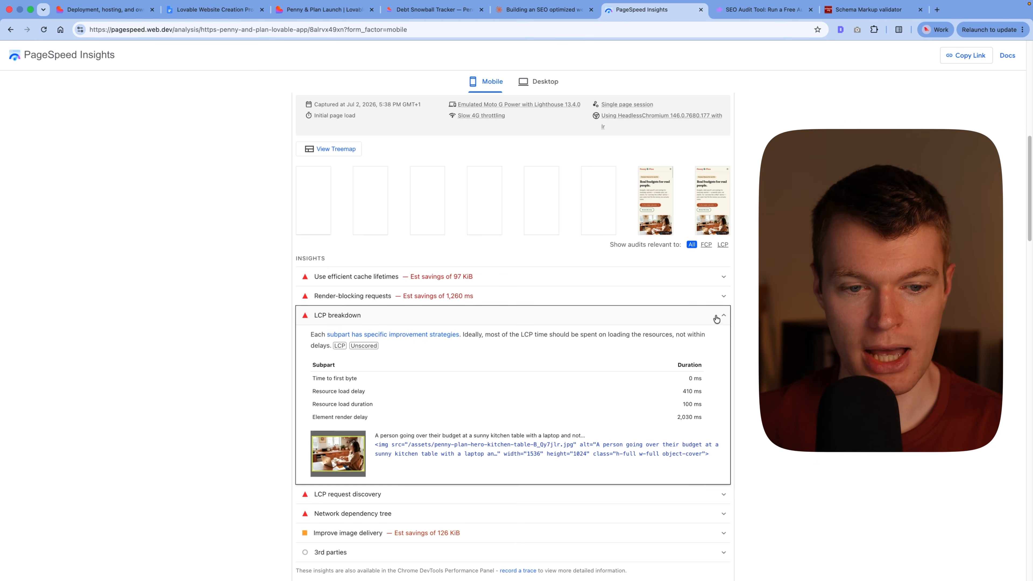
click(539, 314)
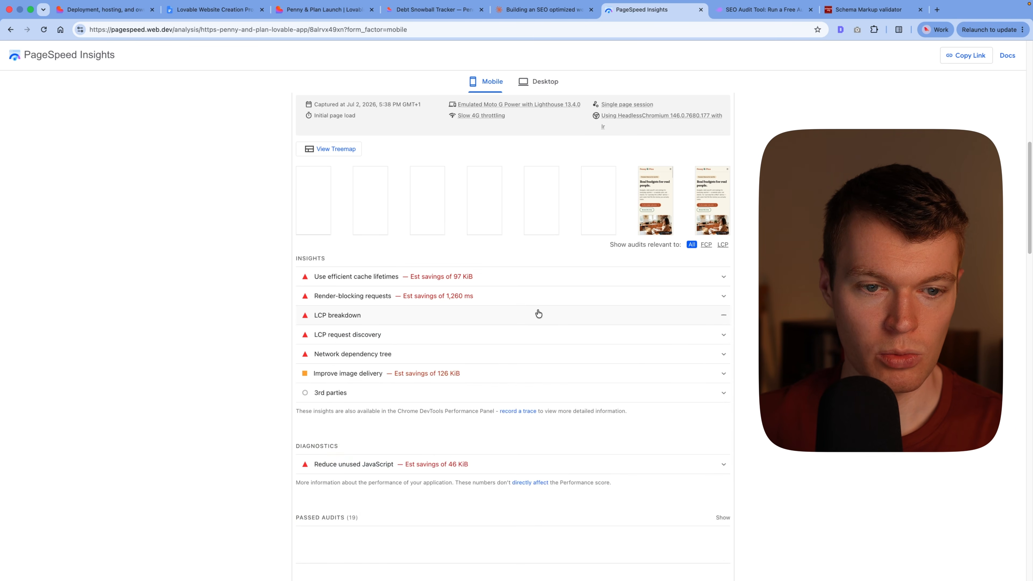
Step: Show the passed audits of the Agentic Browsing section and return to the start of the report
scroll(659, 304, down, 20)
scroll(696, 307, down, 2)
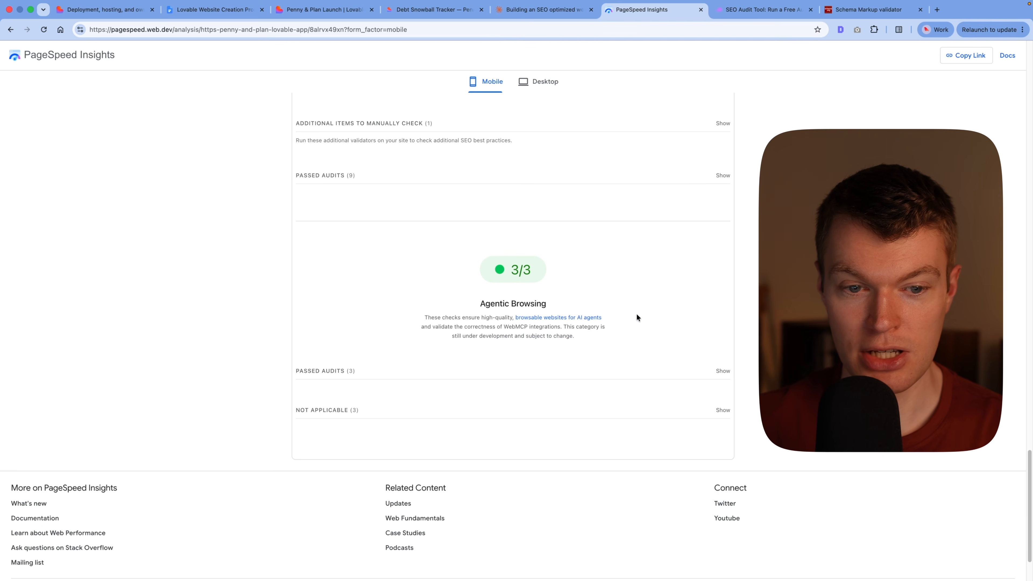
click(581, 371)
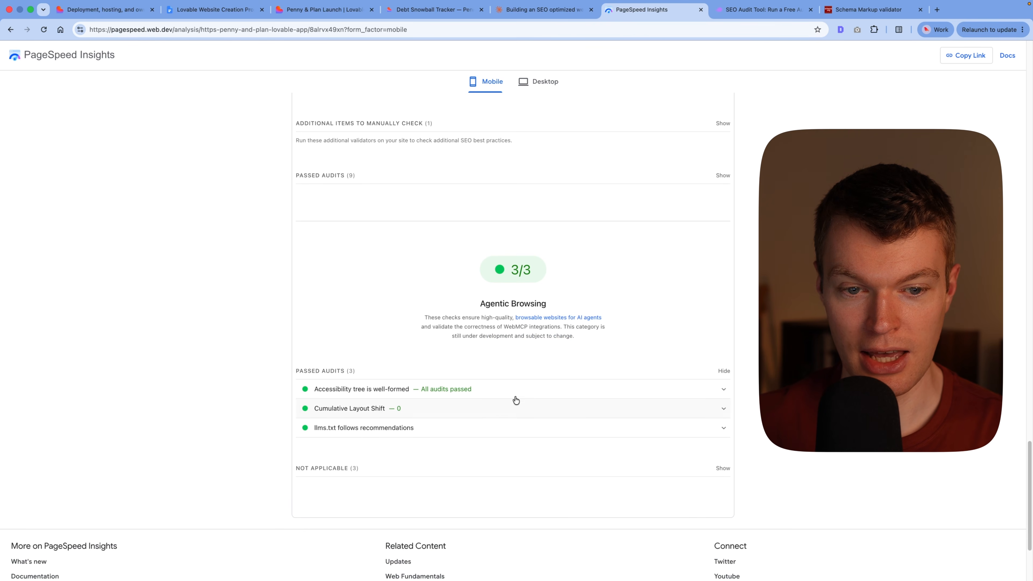
scroll(667, 377, up, 10)
scroll(512, 310, up, 15)
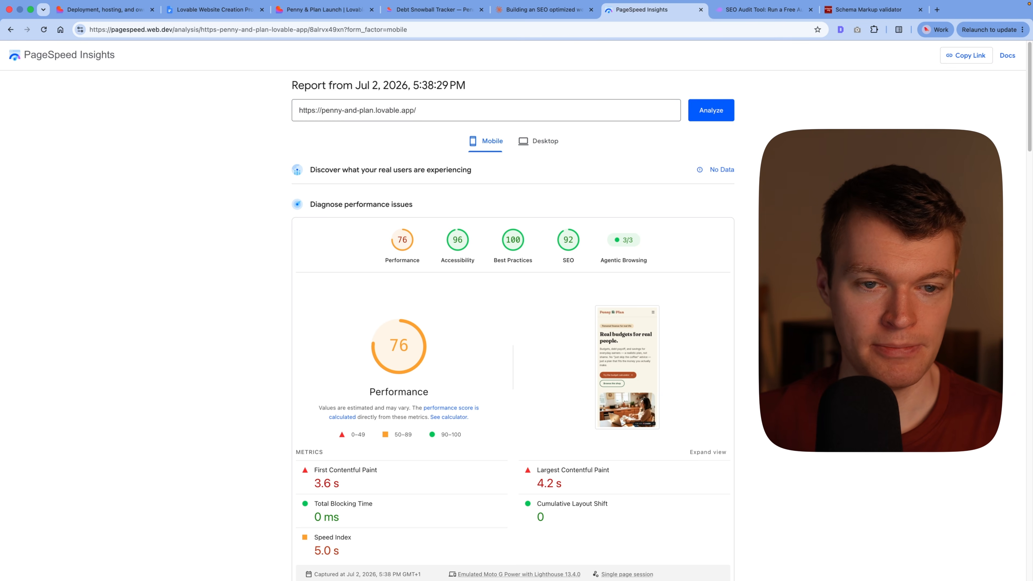
Step: Inspect the render-blocking requests insight in the mobile performance report
scroll(718, 253, down, 7)
scroll(501, 284, down, 5)
click(513, 272)
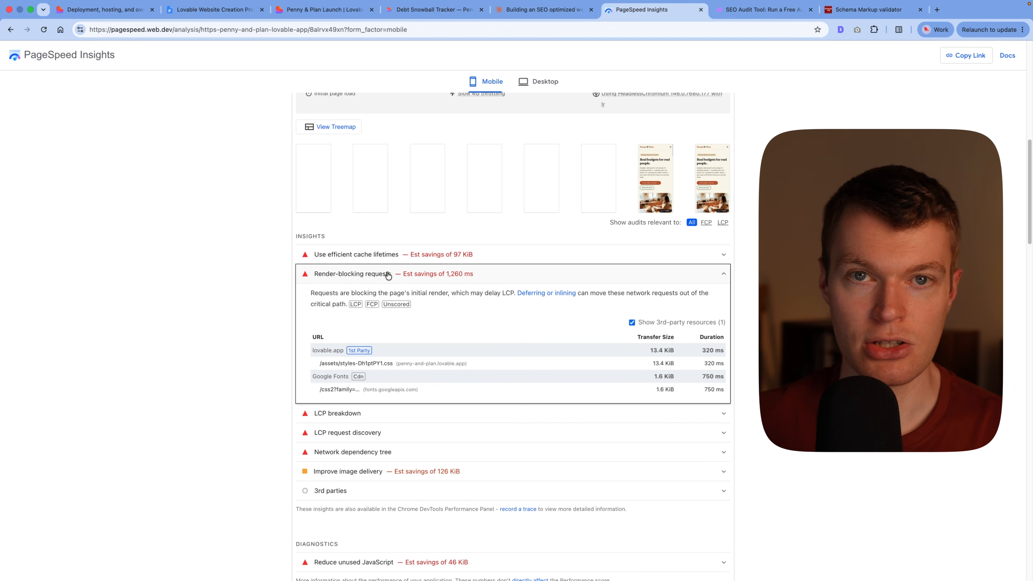
click(601, 281)
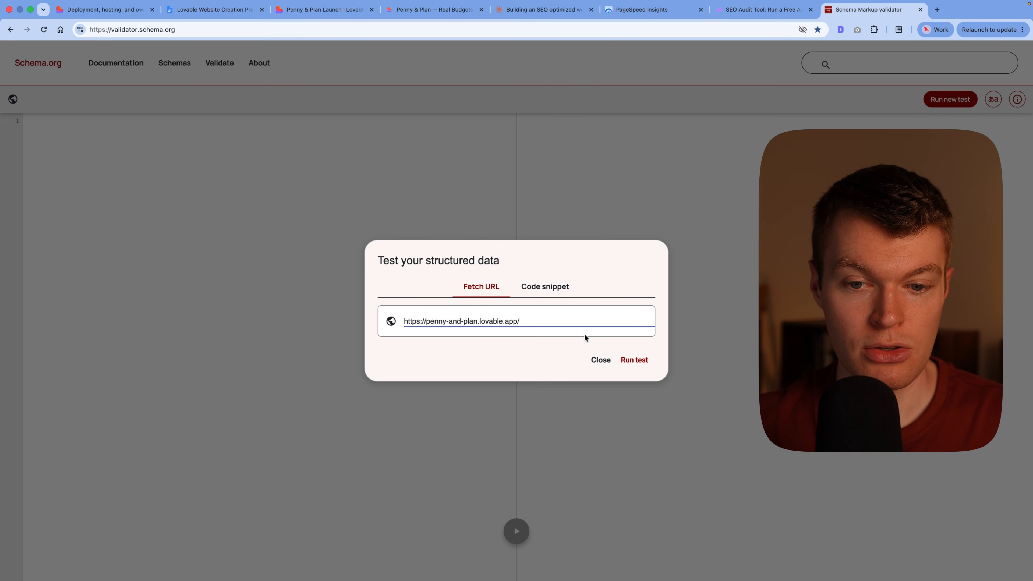
Step: Test the structured data of the Penny & Plan home page and the /shop/debt-snowball-tracker page in the Schema Markup Validator
click(635, 360)
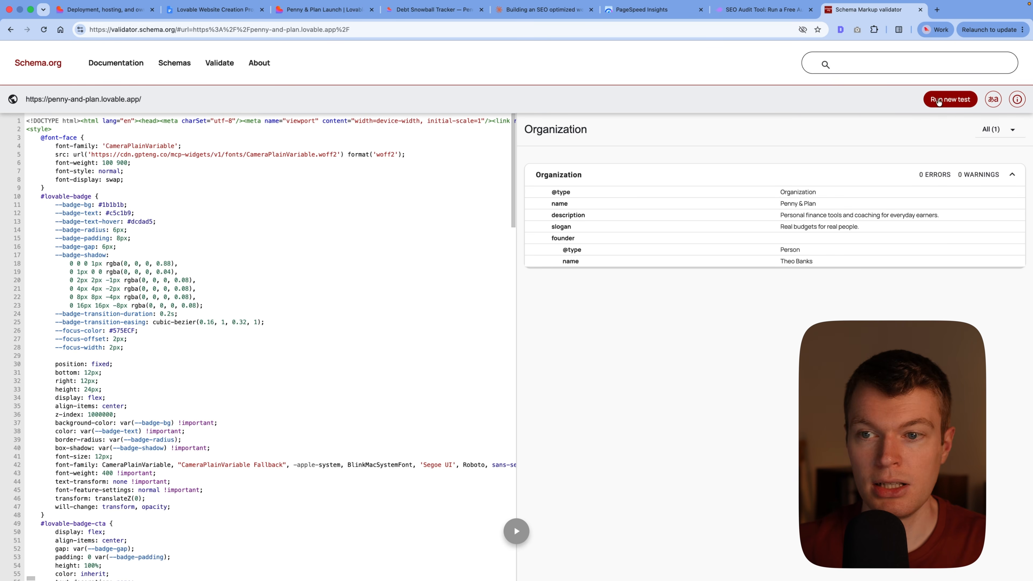
click(938, 102)
double_click(487, 315)
triple_click(487, 316)
text(https://penny-and-plan.lovable.app/shop/debt-snowball-tracker)
click(631, 354)
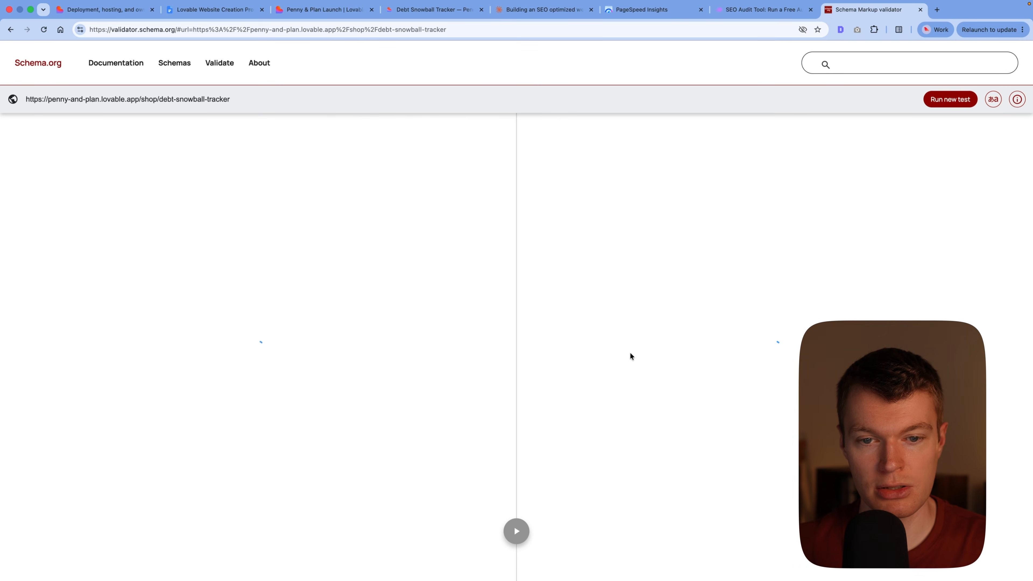
Step: Examine the structured data items detected on the Debt Snowball Tracker page
click(940, 176)
click(539, 129)
click(561, 205)
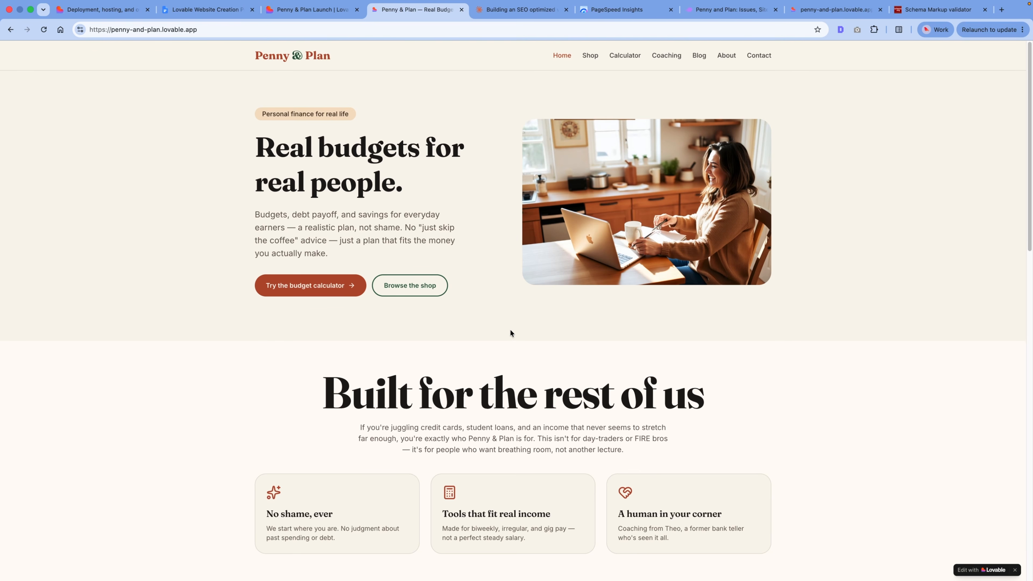
Step: Disable JavaScript in the developer tools preferences for the published home page and reload it
right_click(517, 329)
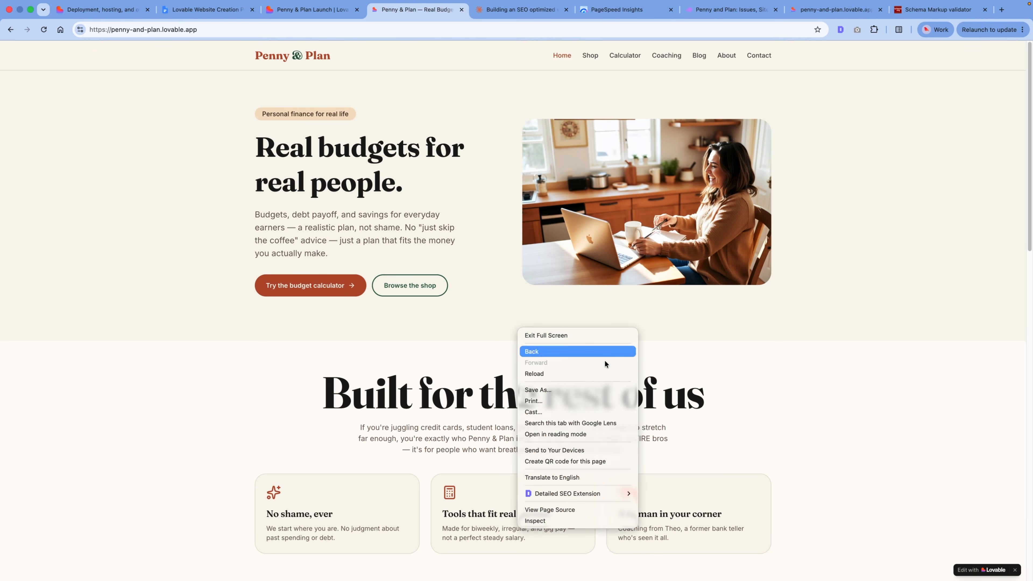
click(592, 521)
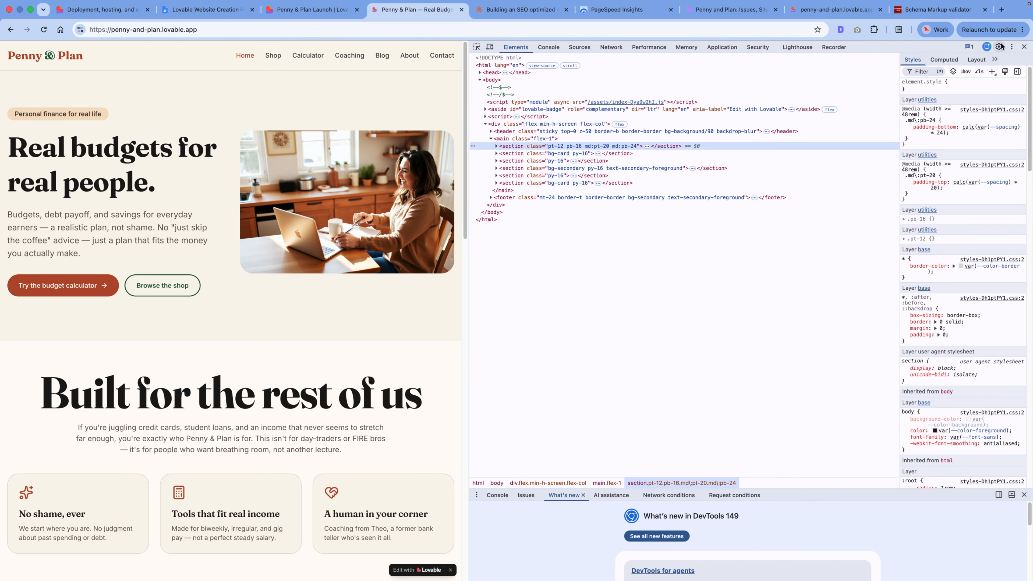
click(1003, 46)
scroll(694, 337, down, 4)
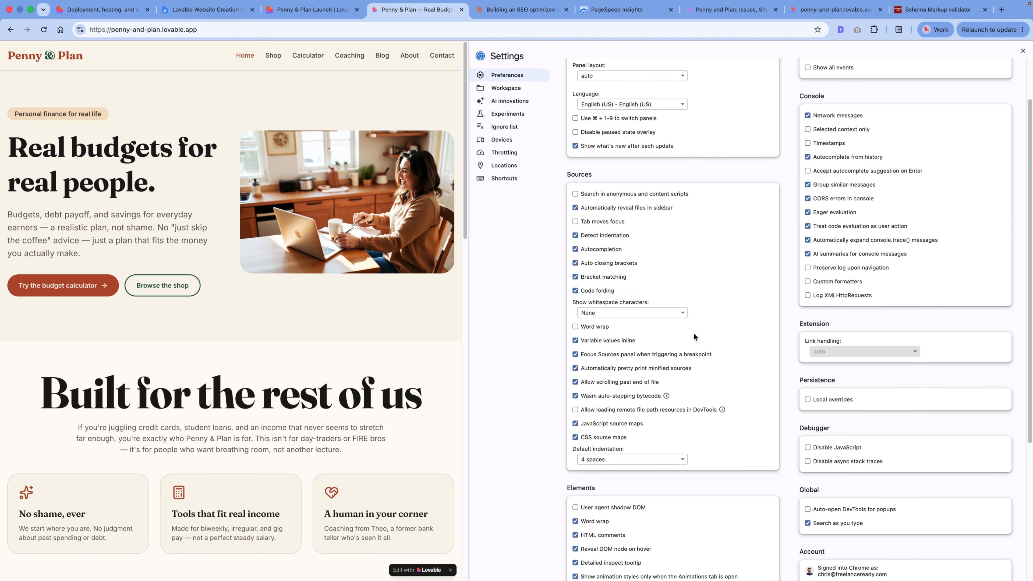
click(809, 362)
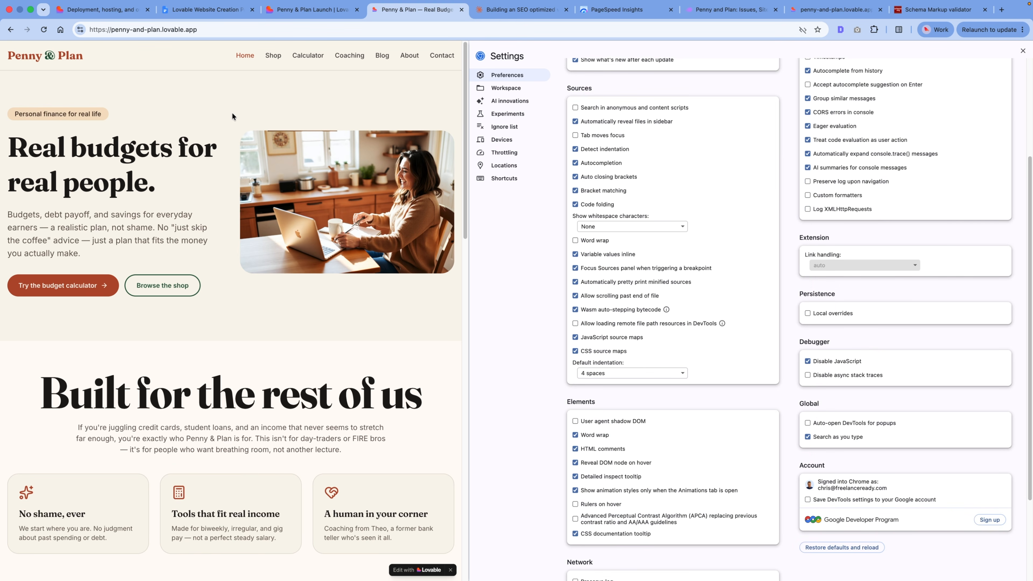
key(super+r)
Step: Browse the JavaScript-free home page, the shop and the Paycheck Plan Template page, and follow its free budget calculator link
scroll(221, 211, down, 8)
scroll(220, 211, down, 15)
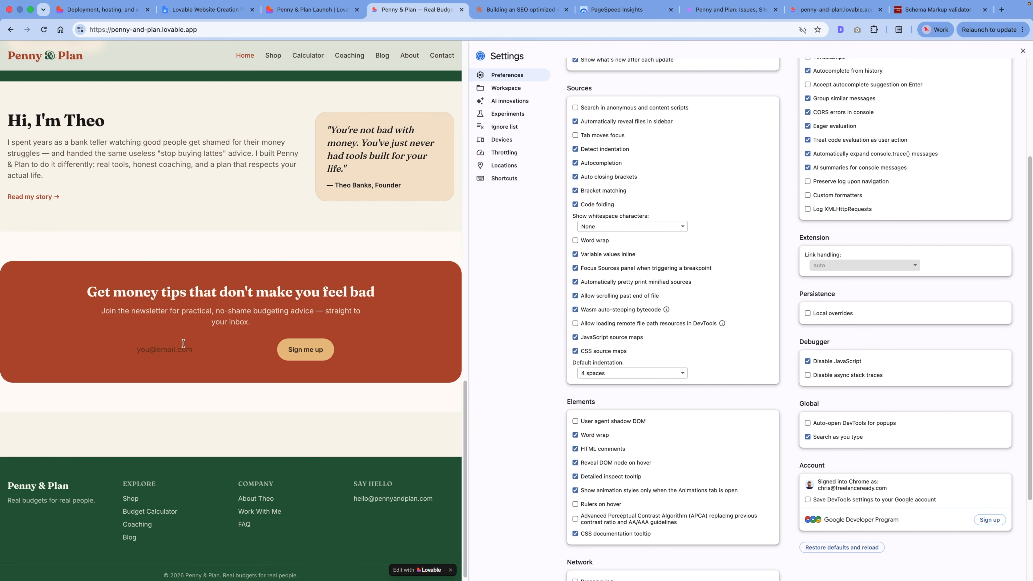
click(273, 55)
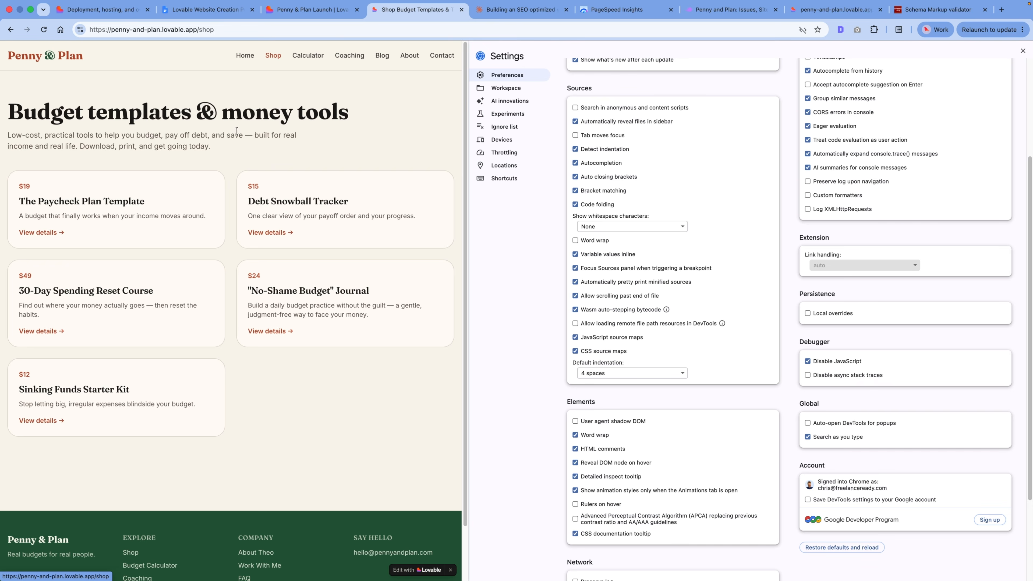
click(142, 186)
scroll(336, 202, down, 3)
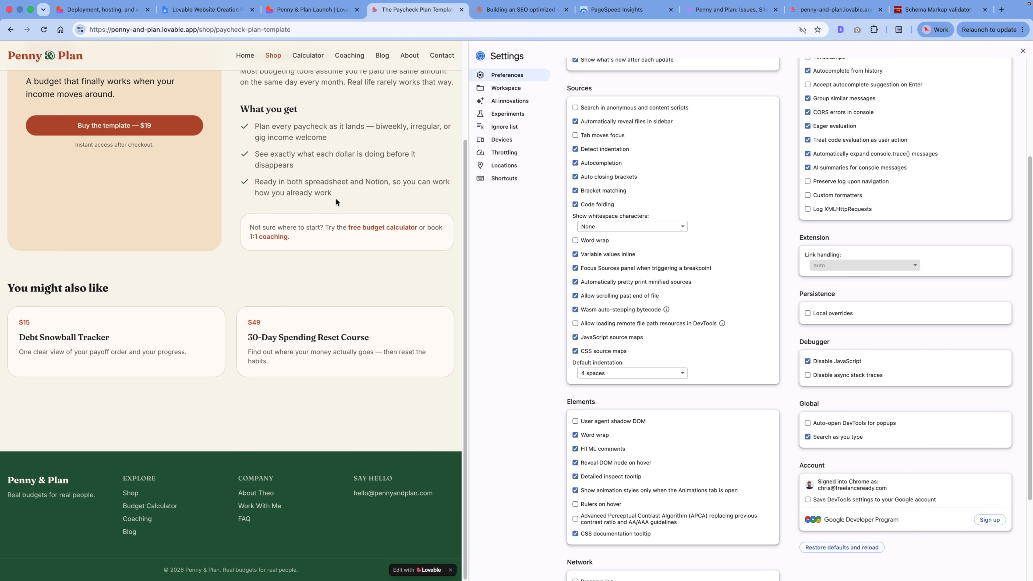
click(366, 225)
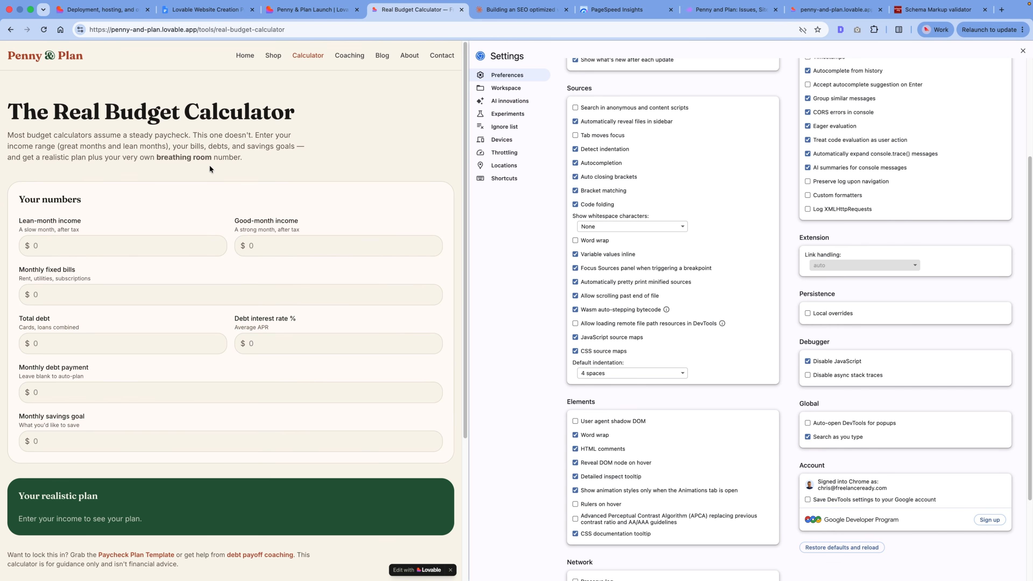
Step: Test the Real Budget Calculator without JavaScript by entering 500 for lean-month income and 500 for monthly fixed bills
scroll(44, 246, down, 3)
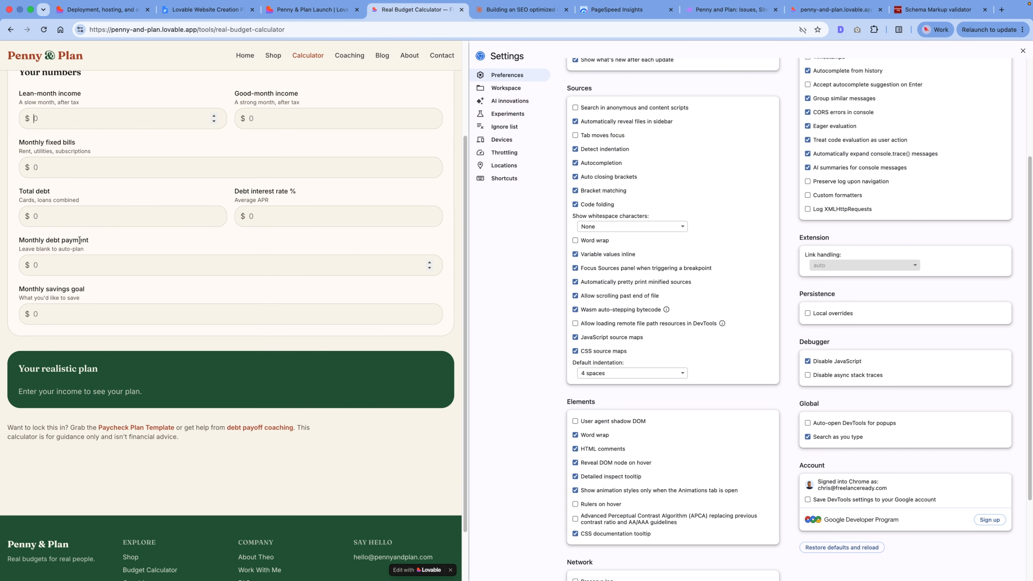
text(500)
scroll(206, 116, up, 3)
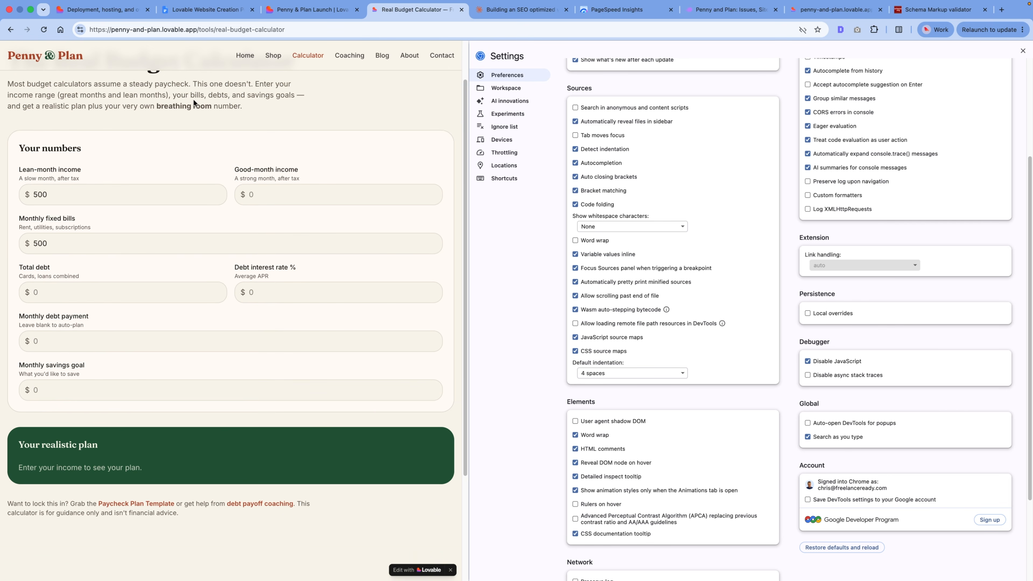
scroll(194, 103, up, 1)
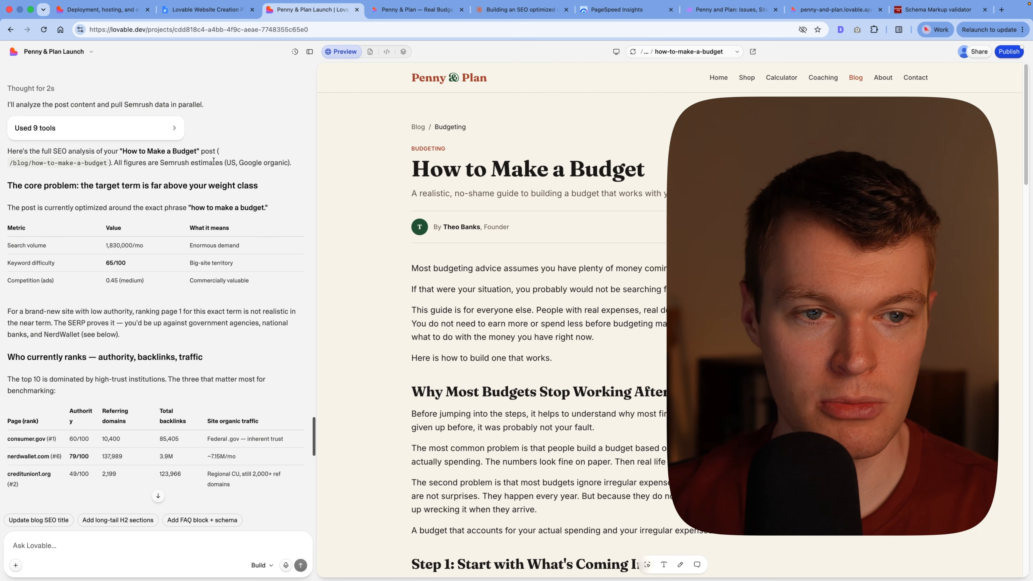
Step: Examine the SEO analysis of the How to Make a Budget post, including ranking competitors, long-tail keywords and suggested tweaks
scroll(223, 151, down, 2)
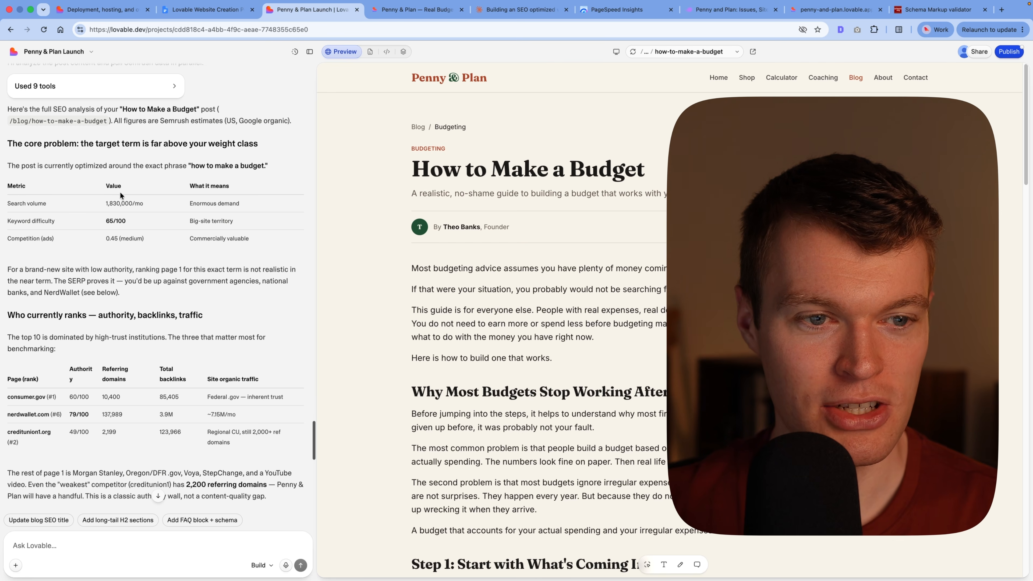
scroll(121, 190, down, 1)
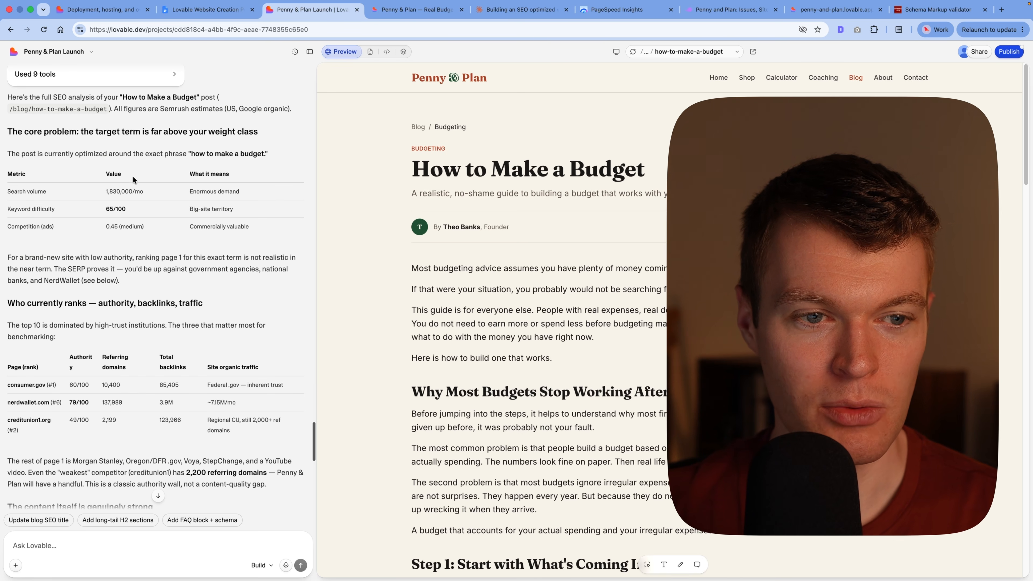
scroll(150, 169, down, 4)
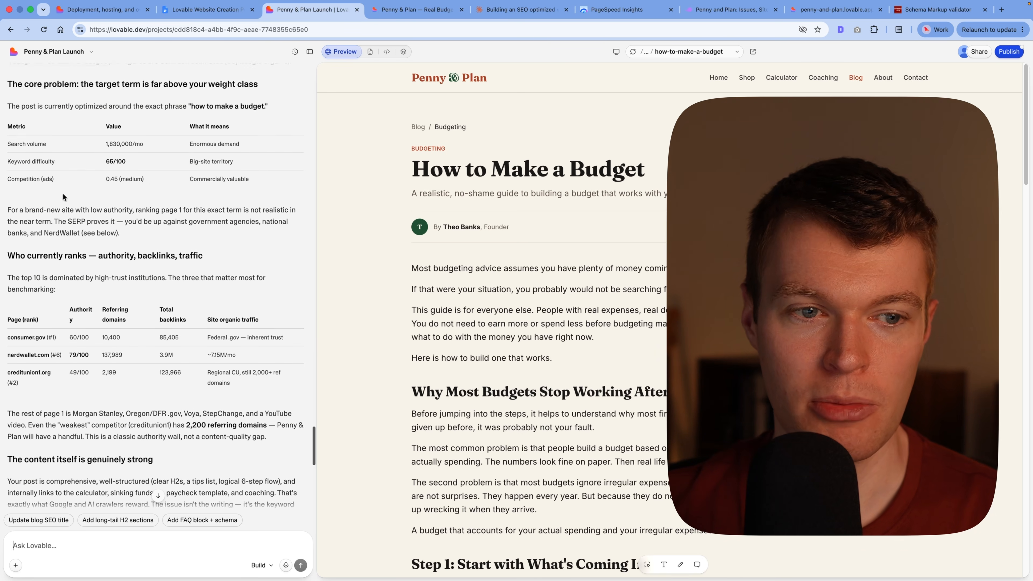
scroll(135, 196, down, 3)
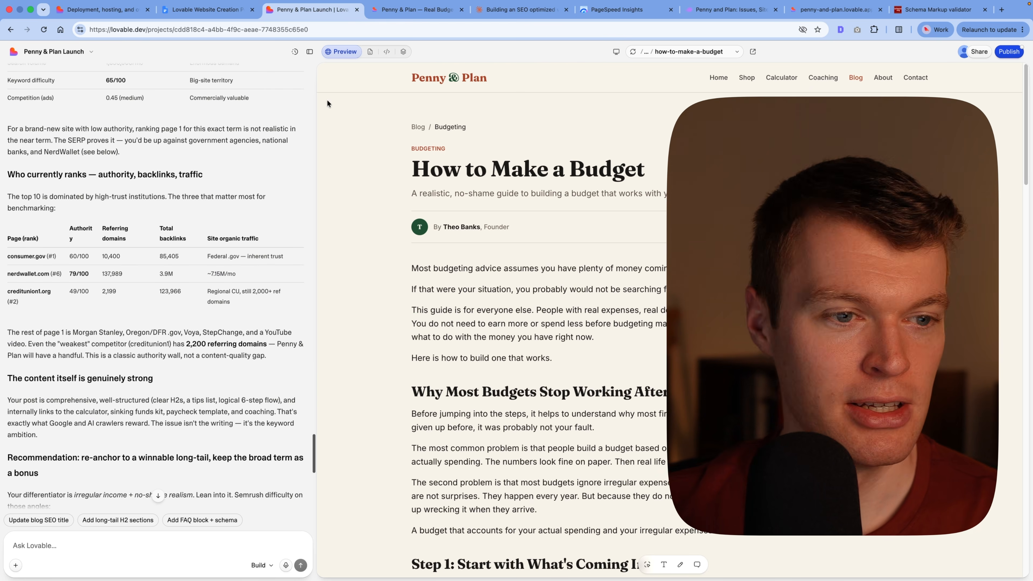
scroll(123, 196, down, 3)
scroll(124, 193, down, 1)
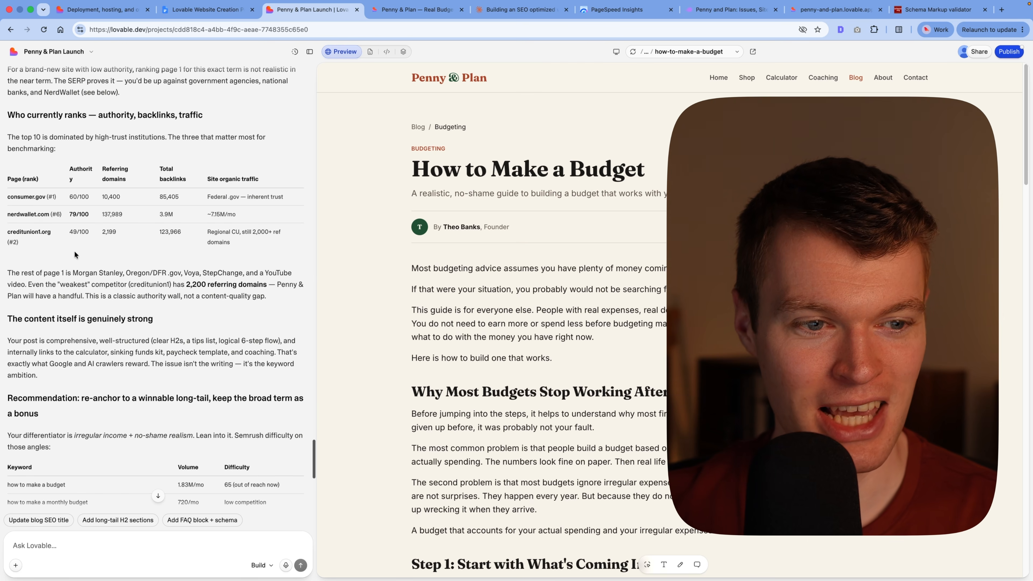
scroll(75, 251, down, 9)
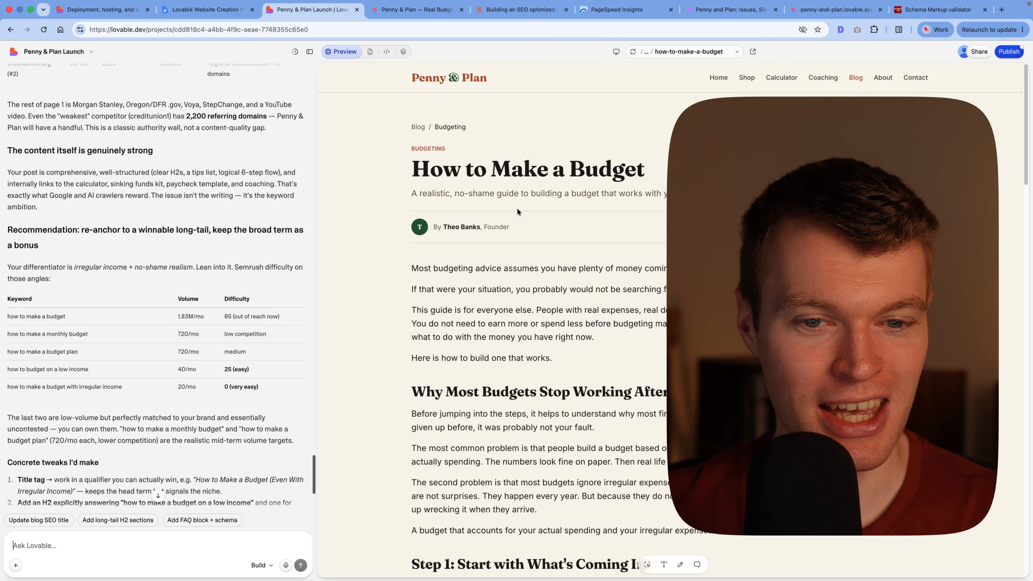
scroll(155, 188, down, 7)
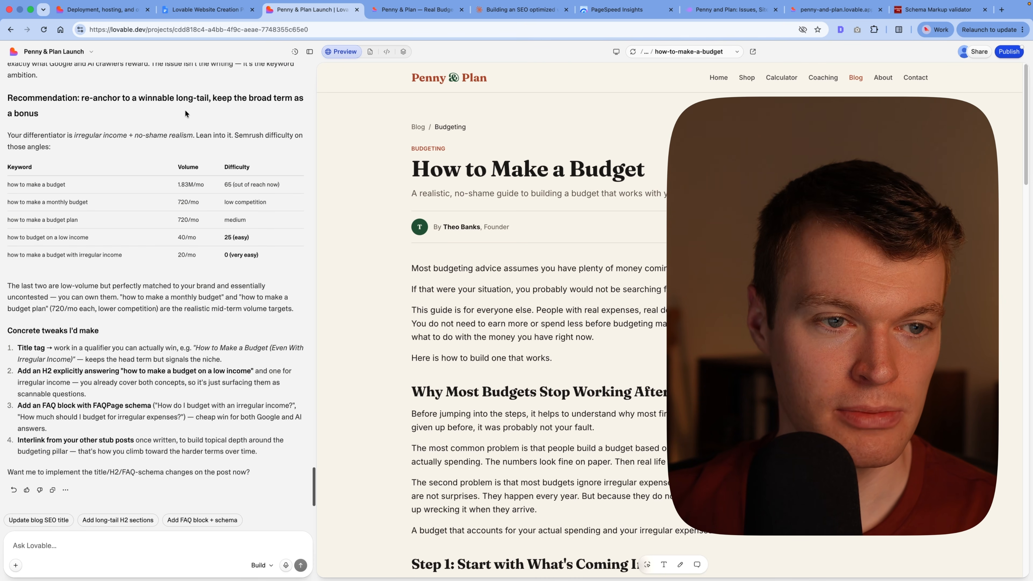
scroll(186, 113, down, 1)
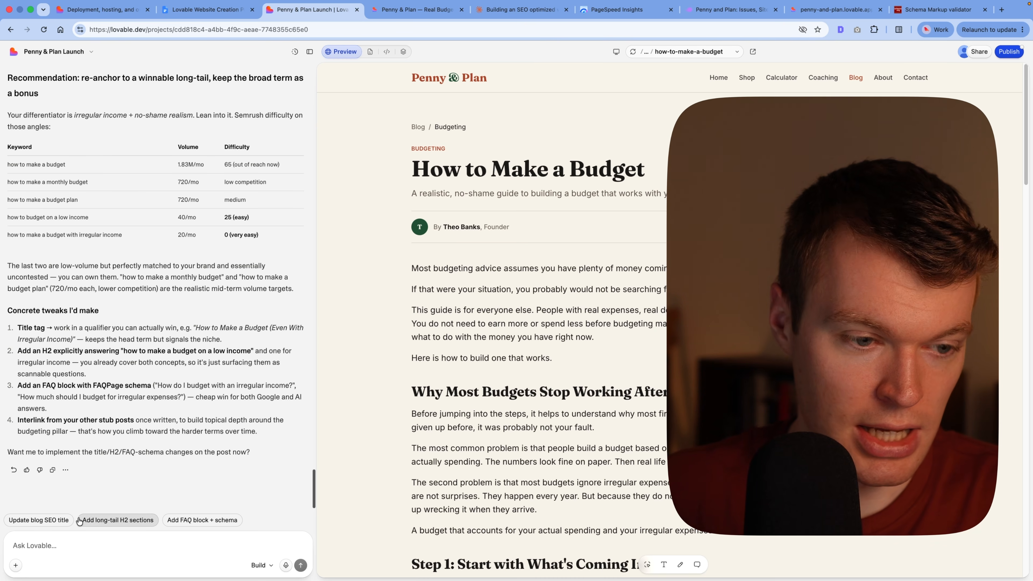
Step: Ask Lovable to "make these tweaks" to the How to Make a Budget post, and look through the article preview meanwhile
text(make these tweaks)
key(Return)
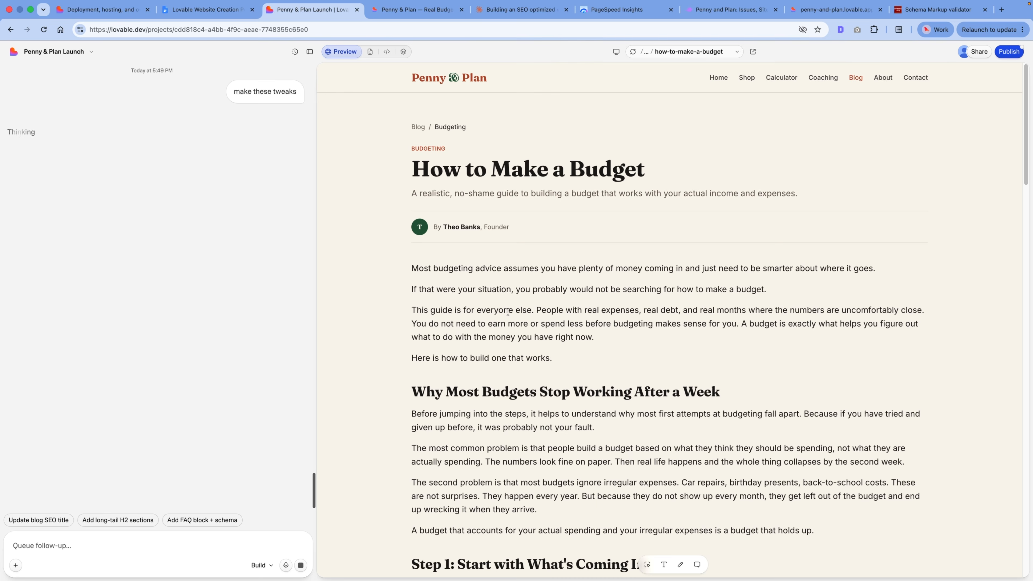
scroll(503, 314, down, 20)
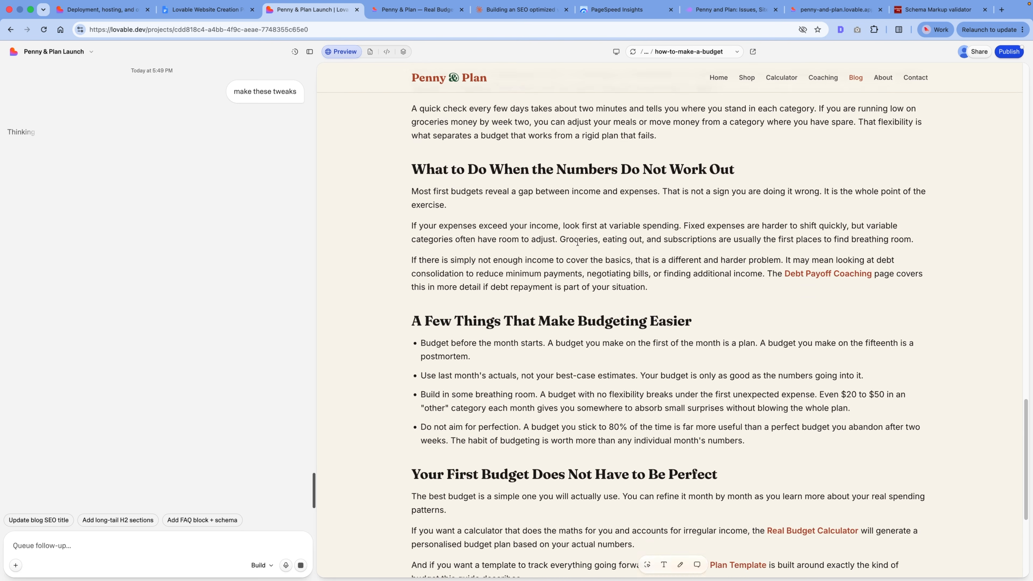
scroll(577, 242, down, 6)
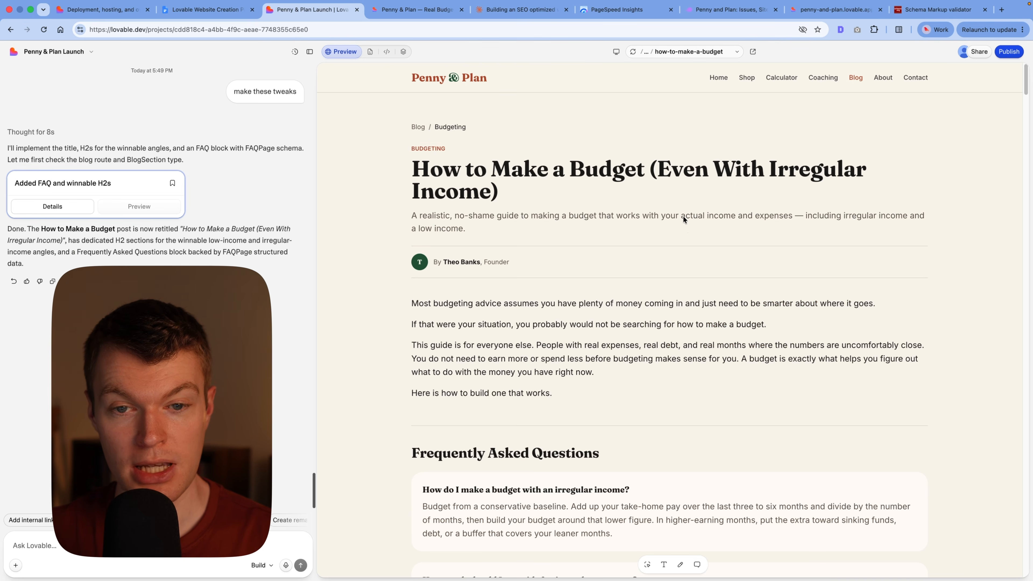
Step: Review the retitled post and its FAQ sections, and start a chat request to remove FAQs
scroll(524, 188, down, 5)
scroll(519, 193, up, 5)
scroll(525, 212, down, 8)
scroll(539, 267, down, 10)
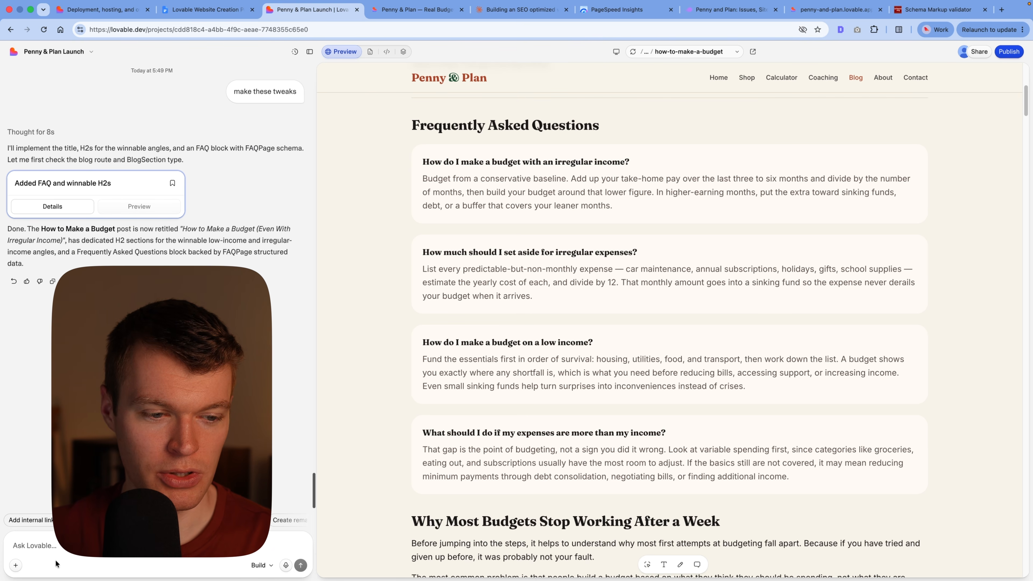
click(59, 545)
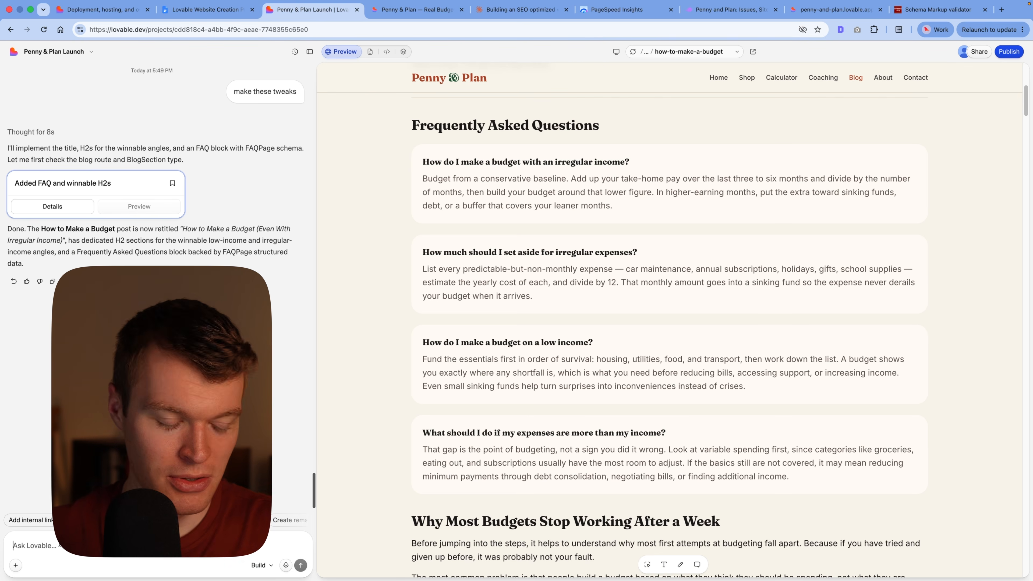
text(remove all the)
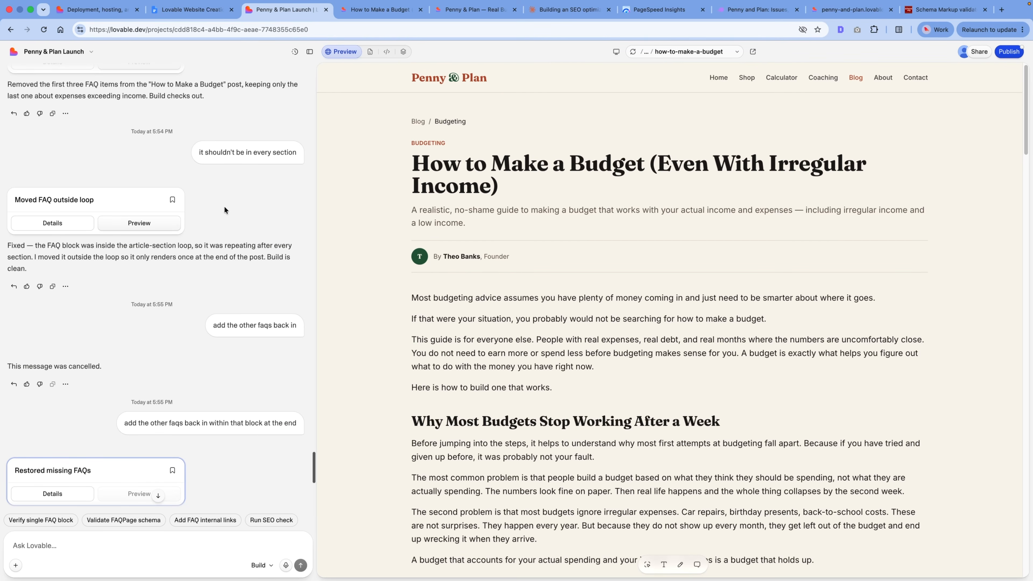
Step: Check the updated How to Make a Budget post through to its closing FAQ block, and review the related chat replies
scroll(490, 243, down, 20)
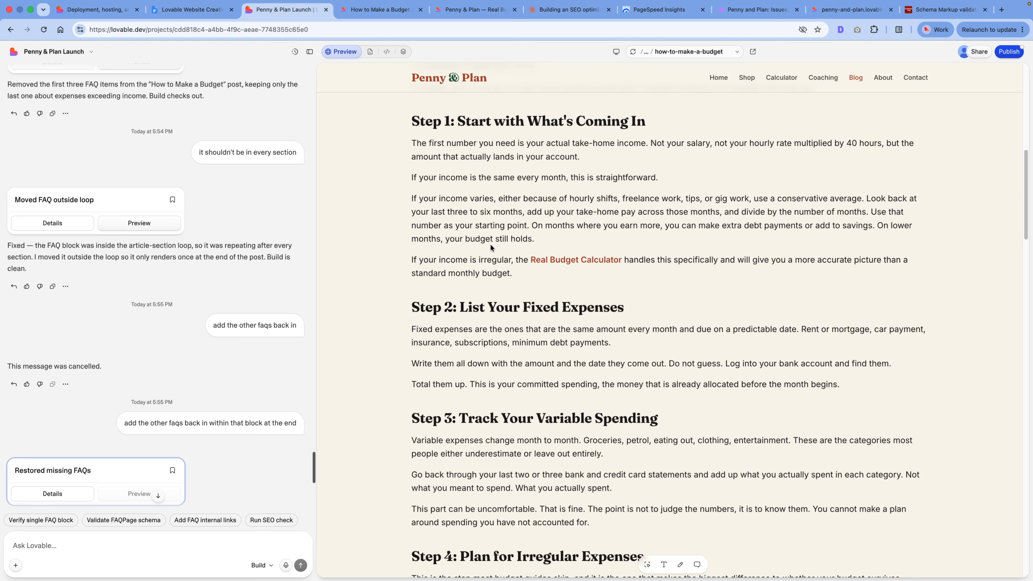
scroll(491, 247, down, 3)
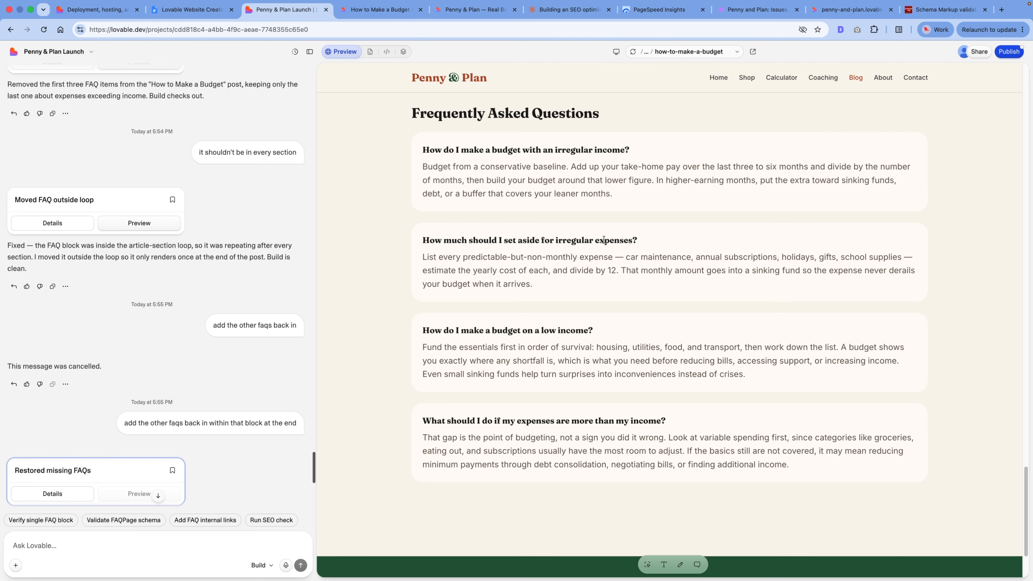
scroll(494, 268, down, 3)
scroll(424, 240, up, 3)
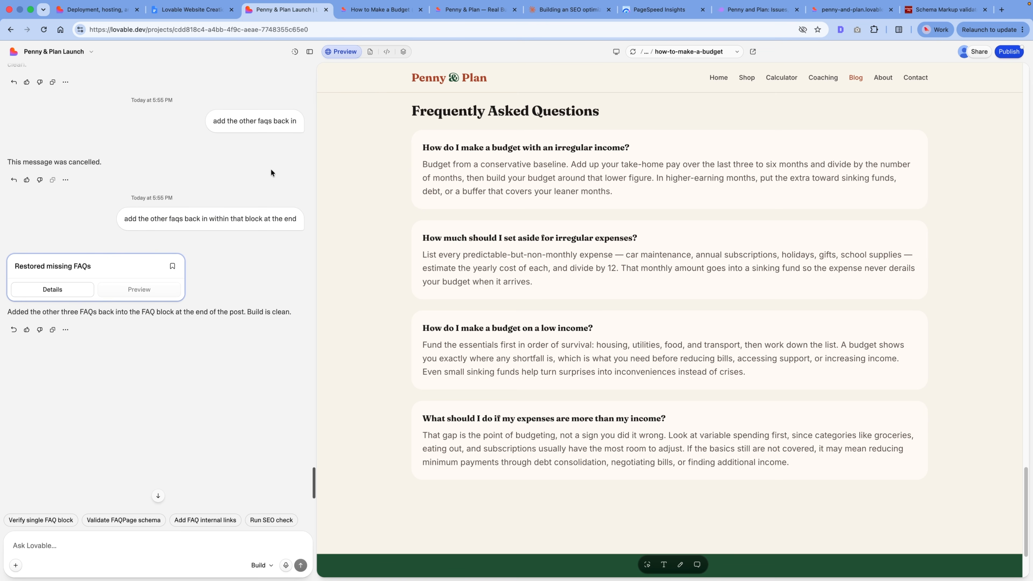
scroll(271, 172, up, 1)
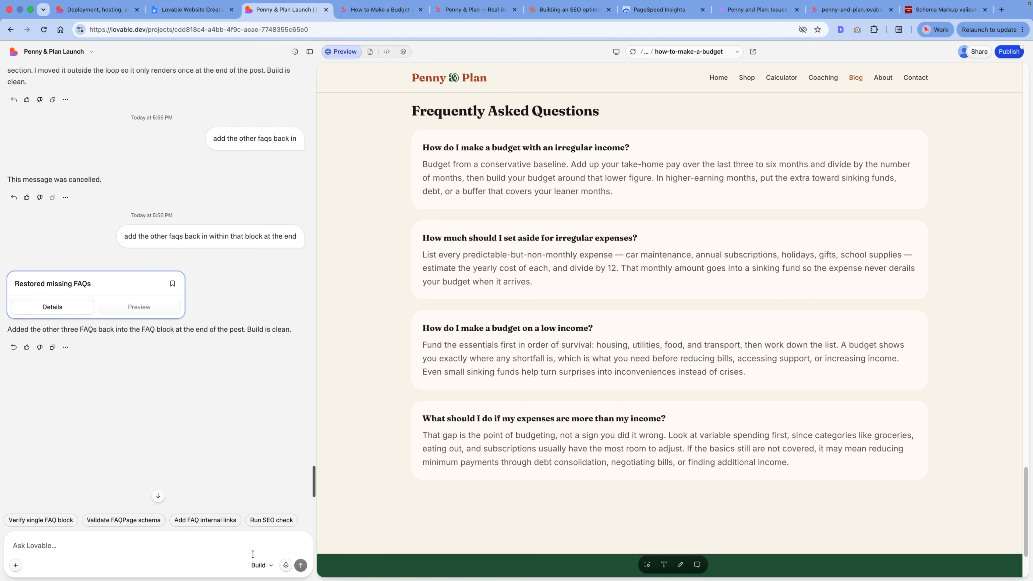
Step: View the Build and Plan mode options for the chat without changing the mode
click(260, 565)
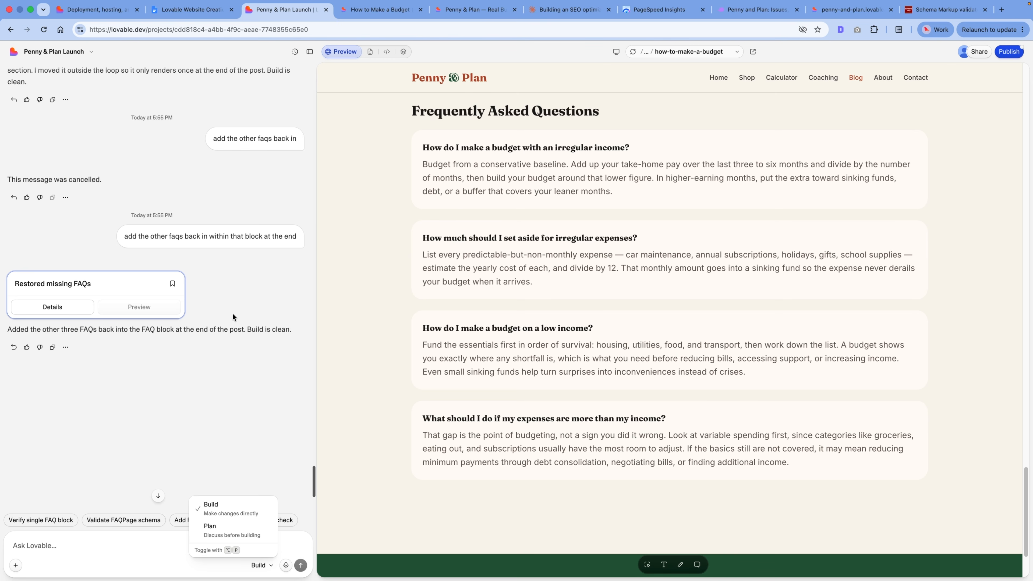
click(542, 244)
Step: Browse the site preview through the shop, the Debt Snowball Tracker, the calculator, the coaching page and the blog
scroll(528, 228, up, 15)
scroll(524, 220, up, 10)
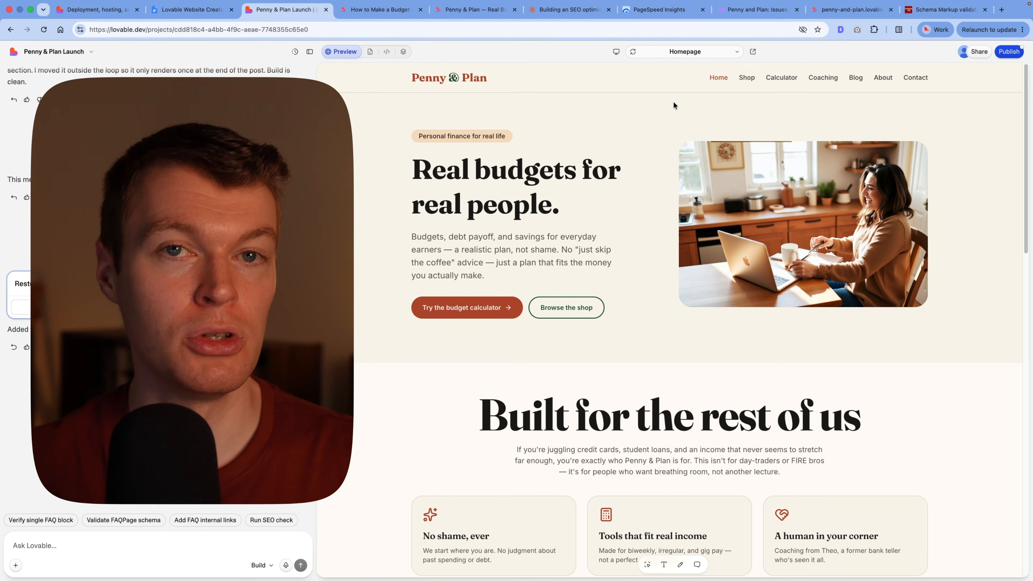
click(747, 78)
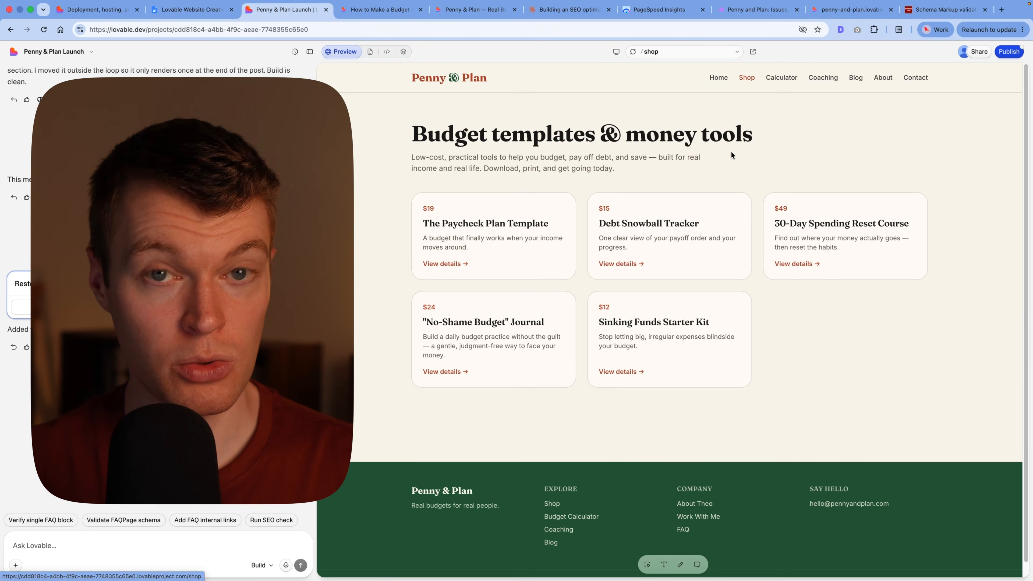
click(679, 218)
click(787, 79)
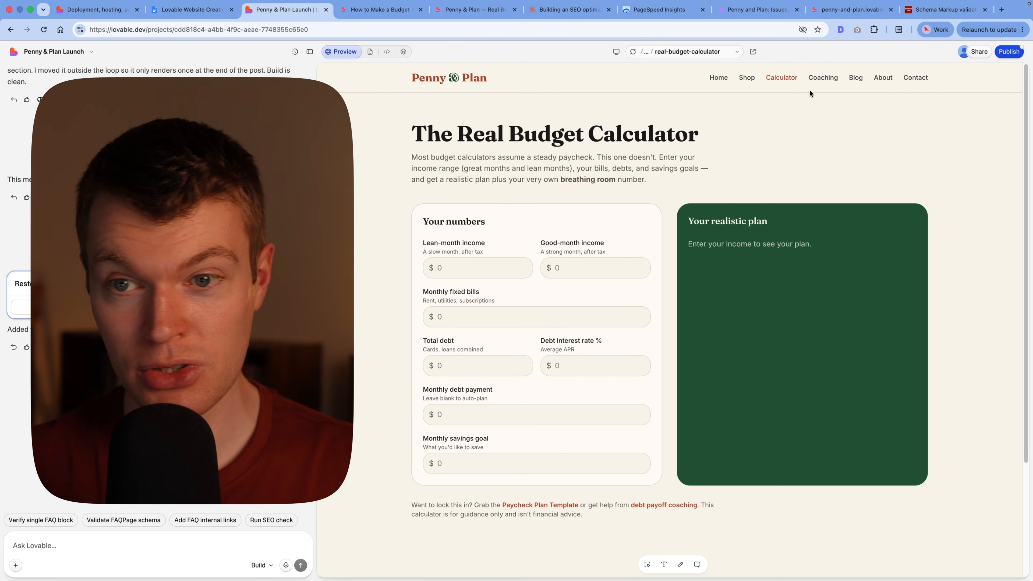
click(824, 77)
click(856, 78)
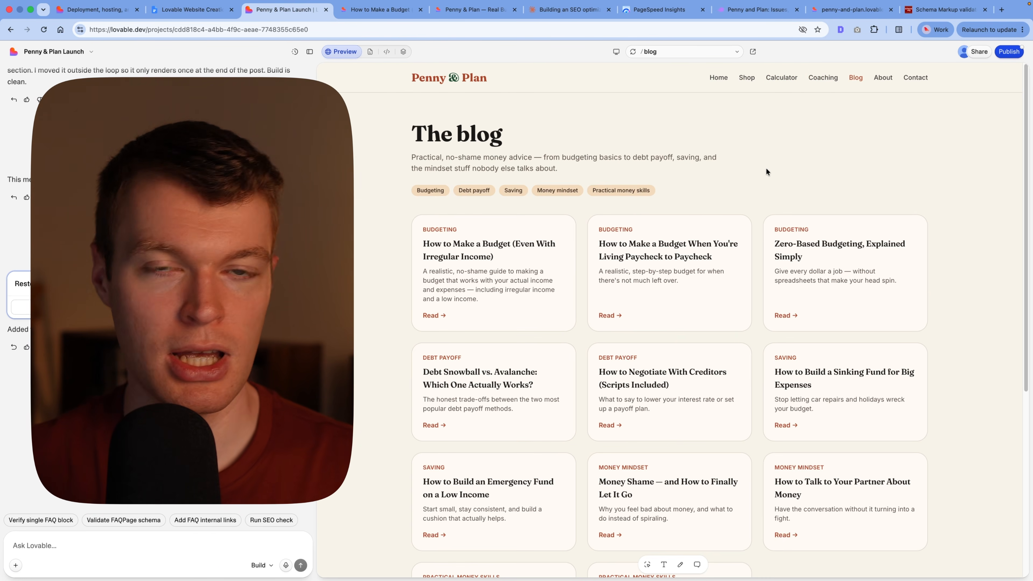